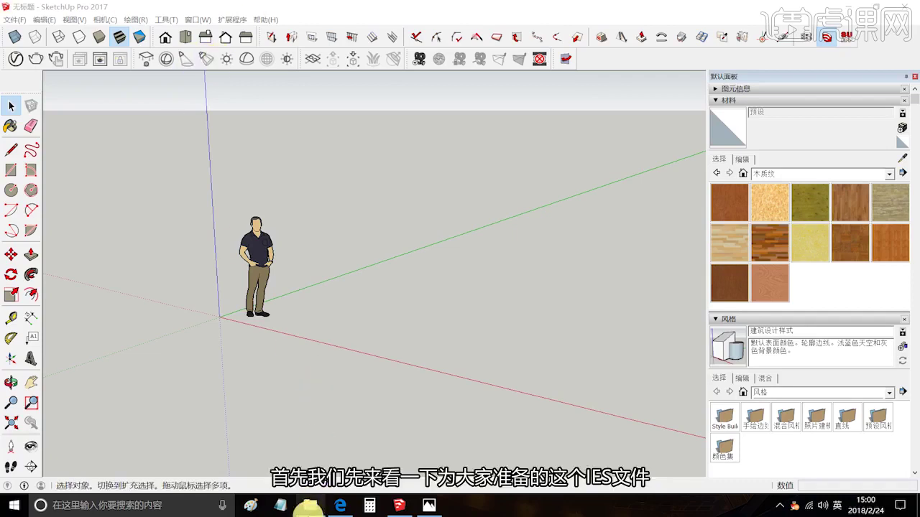
# Open image 1 from the 素材 folder and examine the numbered IES light patterns.
pyautogui.click(309, 505)
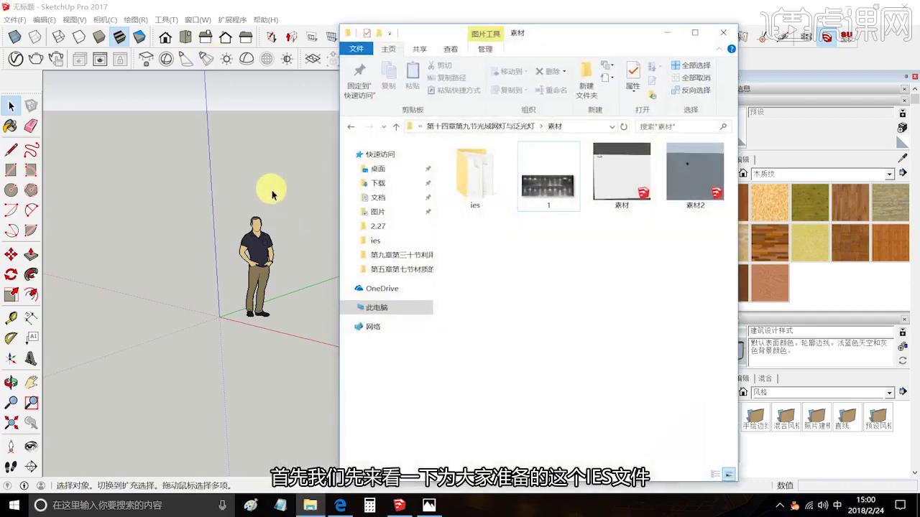
pyautogui.doubleClick(538, 198)
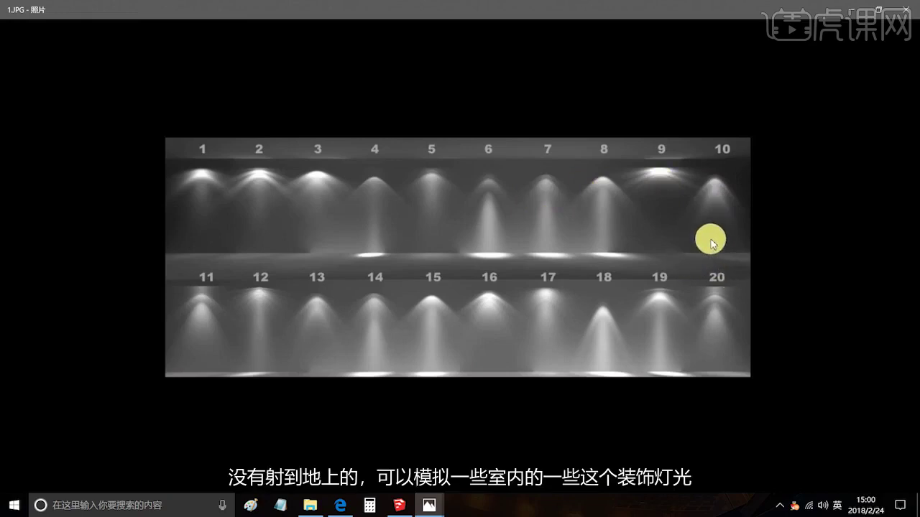
pyautogui.click(849, 13)
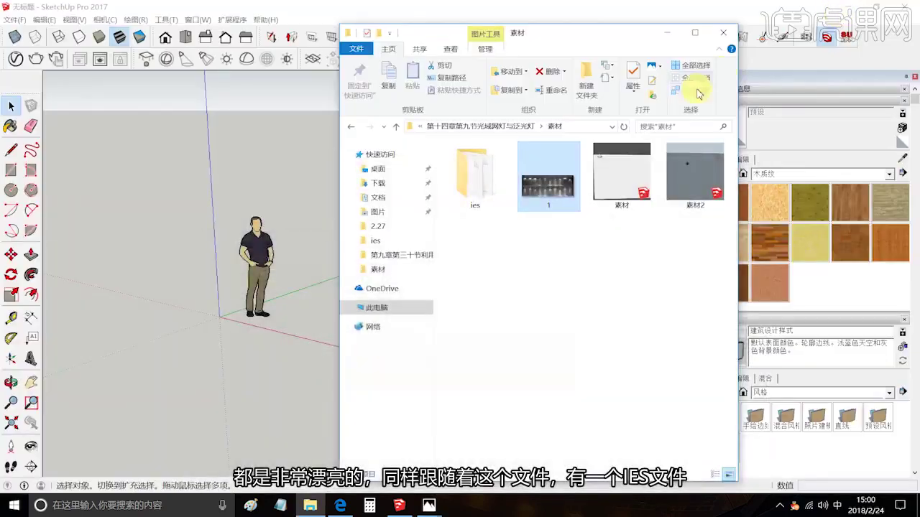
# Open the ies folder and look through its list of light files.
pyautogui.click(480, 182)
pyautogui.doubleClick(481, 184)
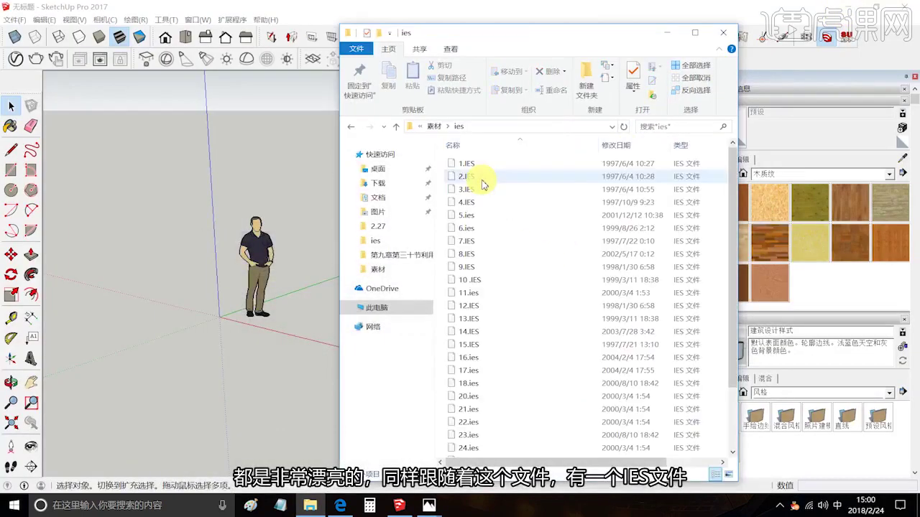
pyautogui.click(480, 164)
pyautogui.scroll(-2, 492, 216)
pyautogui.scroll(2, 503, 237)
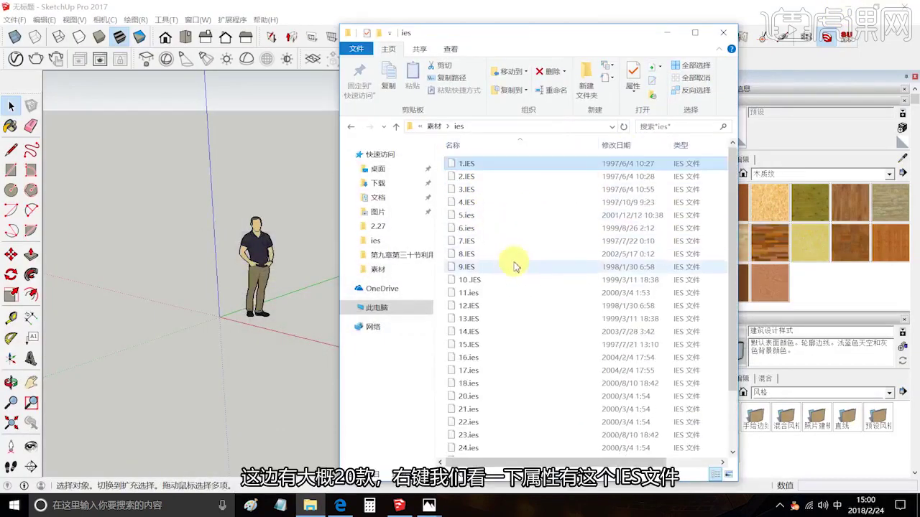
# Check the file type in the properties of 4.IES, closing the properties and the folder window when done.
pyautogui.click(513, 201)
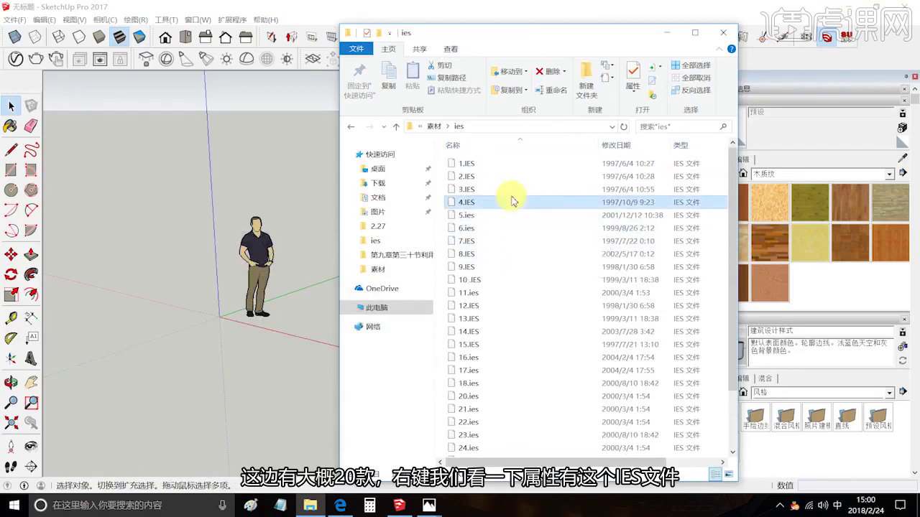
pyautogui.rightClick(513, 201)
pyautogui.click(589, 401)
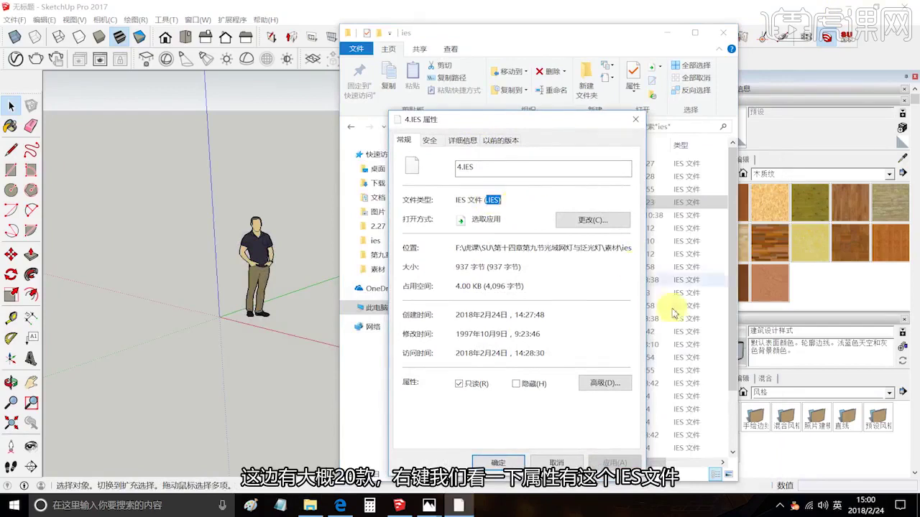
pyautogui.moveTo(455, 200); pyautogui.dragTo(496, 200)
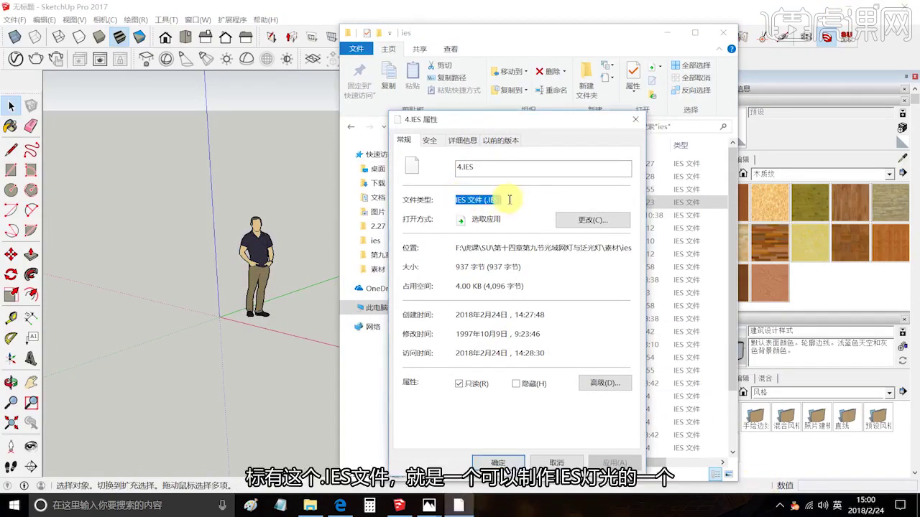
pyautogui.click(499, 206)
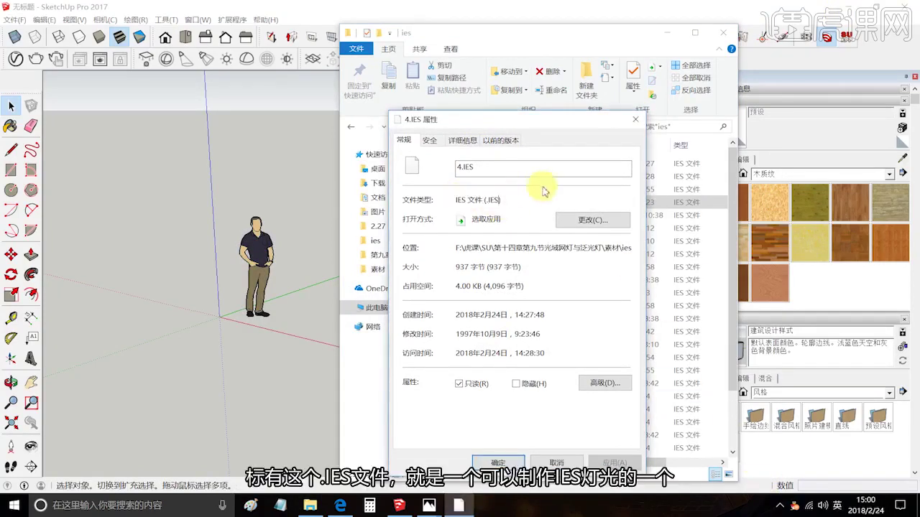
pyautogui.click(636, 121)
pyautogui.click(723, 32)
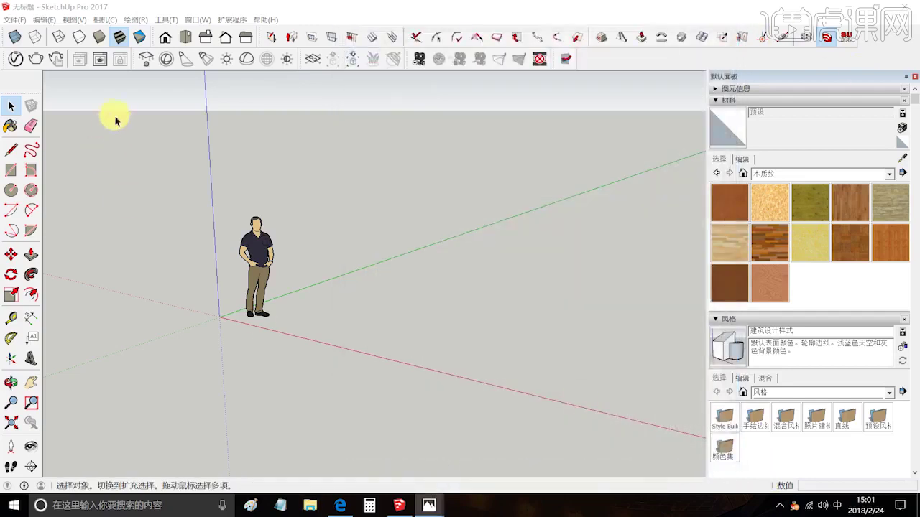
# Draw a ground rectangle about 4766 mm by 2062 mm with one edge along the red axis.
pyautogui.click(257, 250)
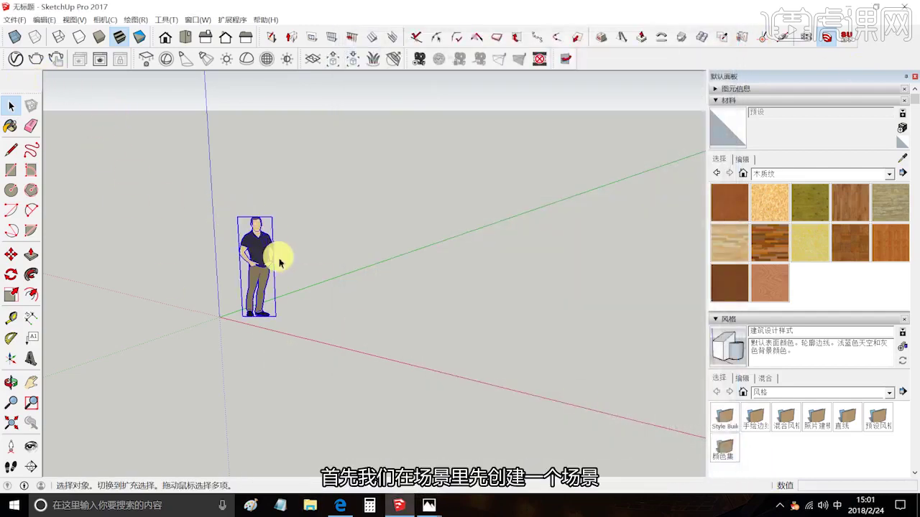
pyautogui.click(10, 169)
pyautogui.click(308, 294)
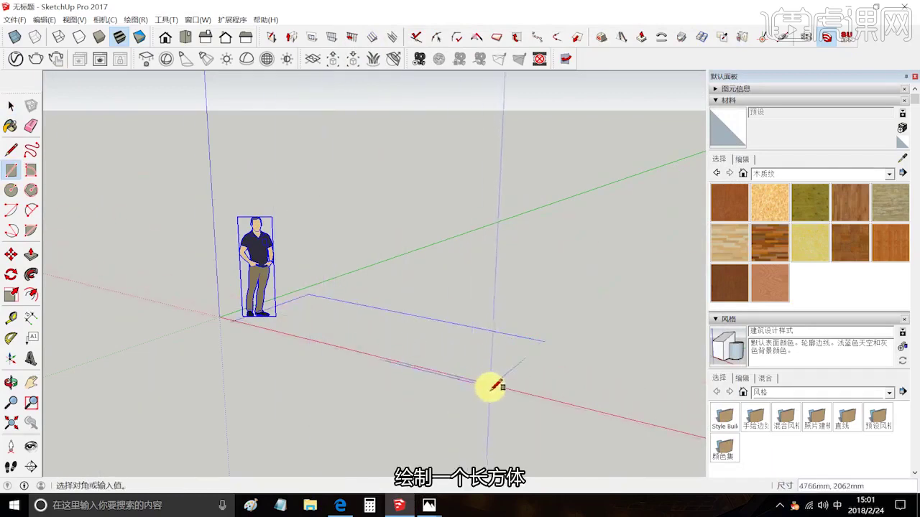
pyautogui.click(491, 386)
# Push/Pull the rectangle up about 1906 mm to form a box.
pyautogui.click(31, 255)
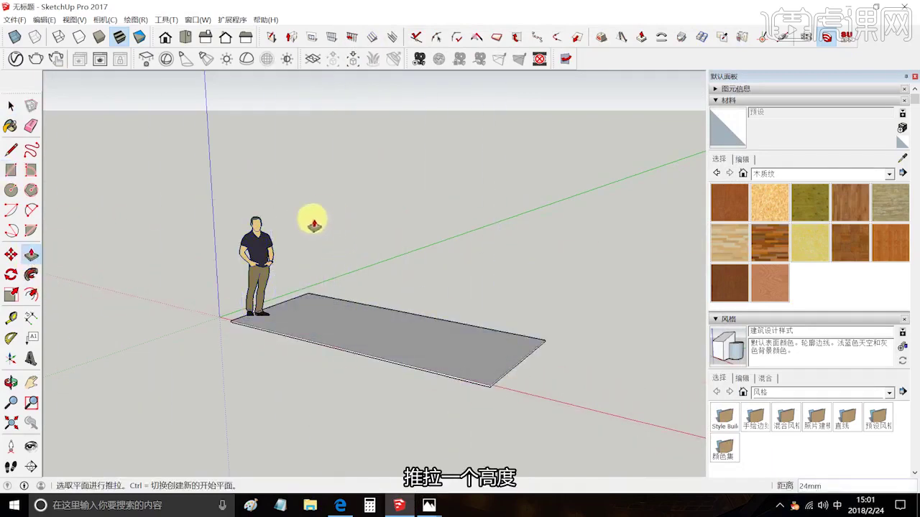
pyautogui.click(295, 302)
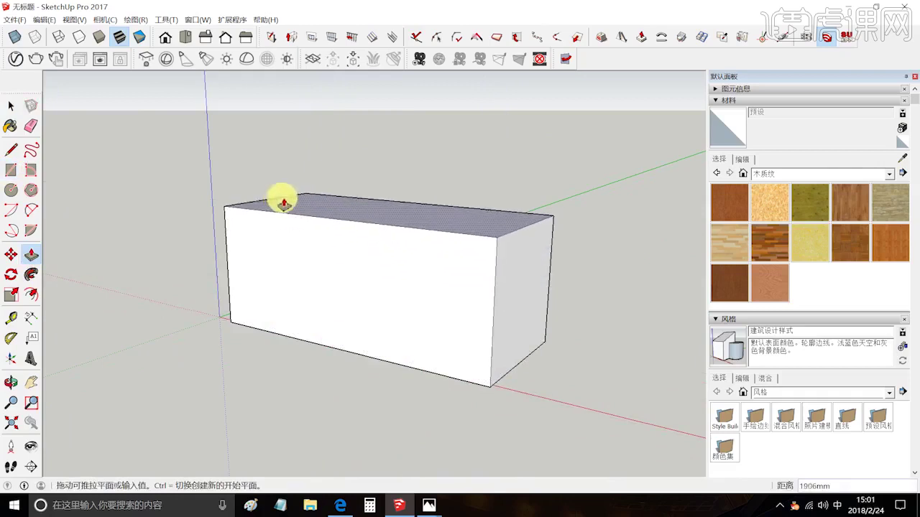
pyautogui.click(284, 204)
# Delete the long front face of the box to expose the room interior.
pyautogui.click(11, 105)
pyautogui.click(353, 293)
pyautogui.press('Delete')
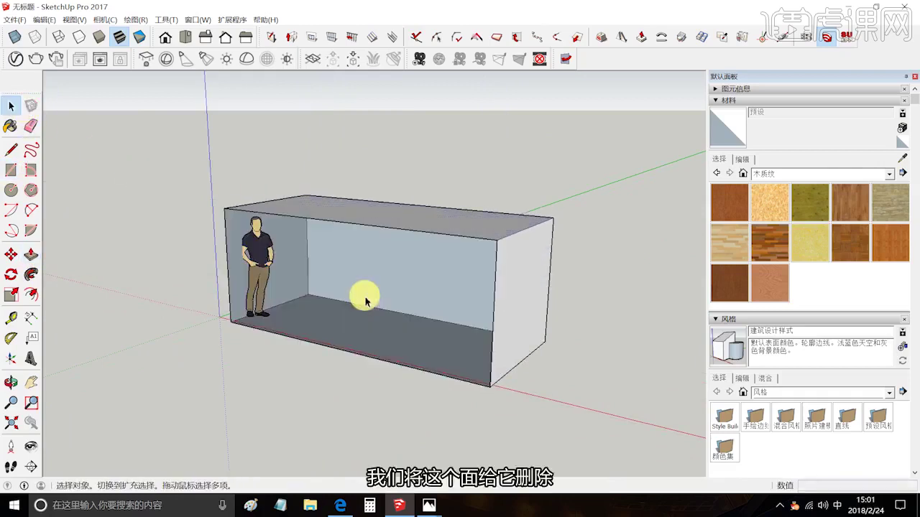
# Start a V-Ray IES light inside the room and browse to the course material's ies folder for its light file.
pyautogui.moveTo(365, 302); pyautogui.dragTo(468, 222, button='middle')
pyautogui.scroll(6, 386, 237)
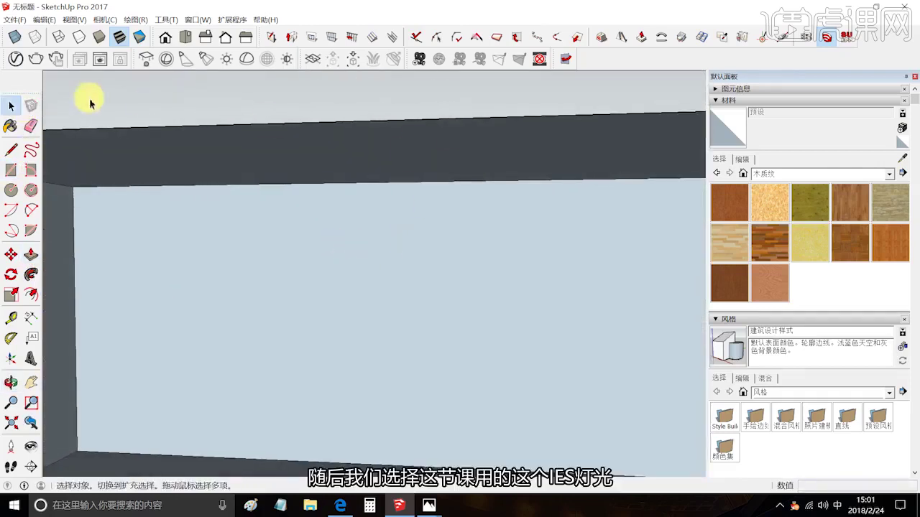
pyautogui.click(207, 63)
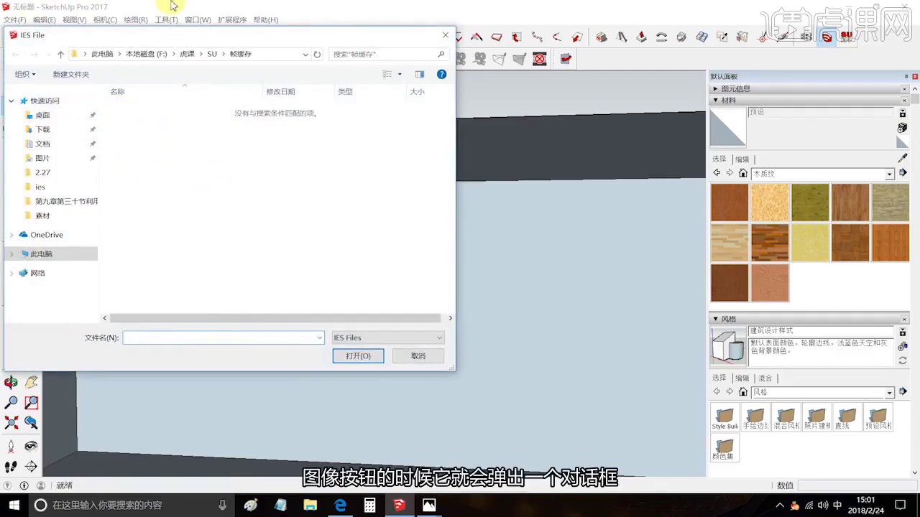
pyautogui.click(45, 116)
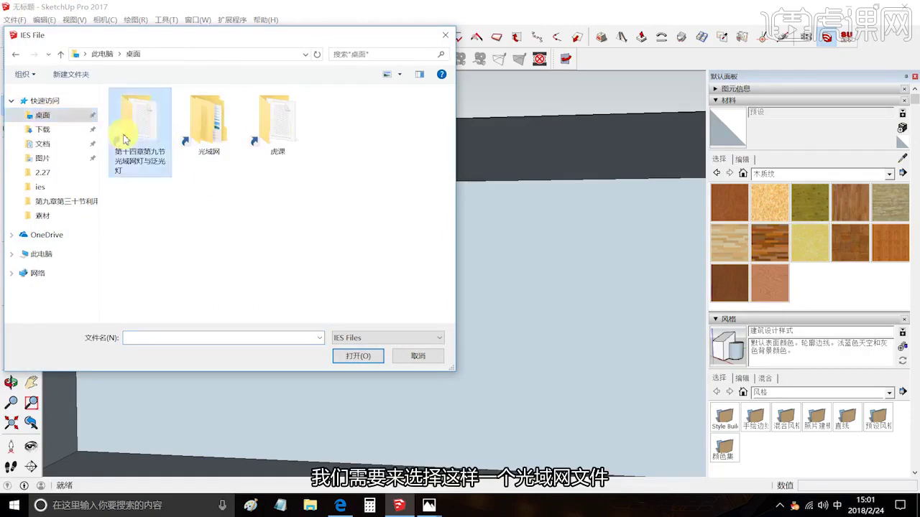
pyautogui.doubleClick(124, 138)
pyautogui.doubleClick(139, 113)
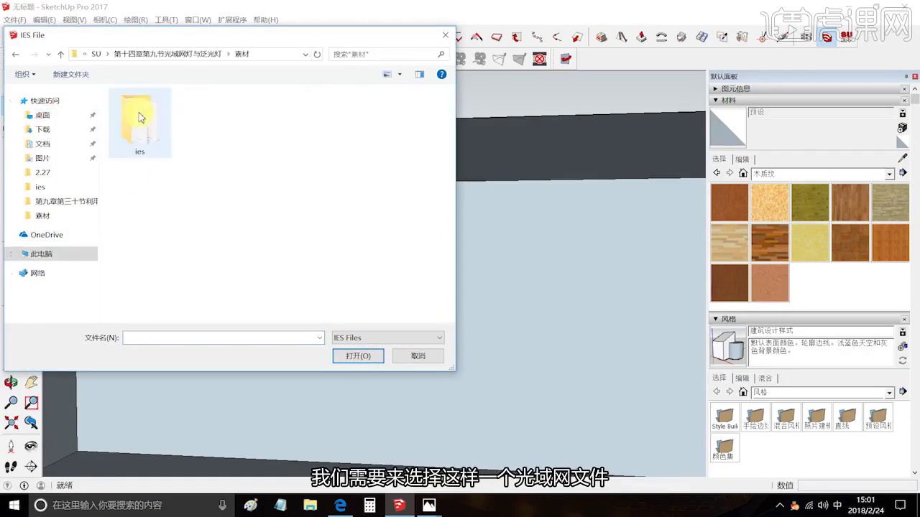
pyautogui.doubleClick(149, 136)
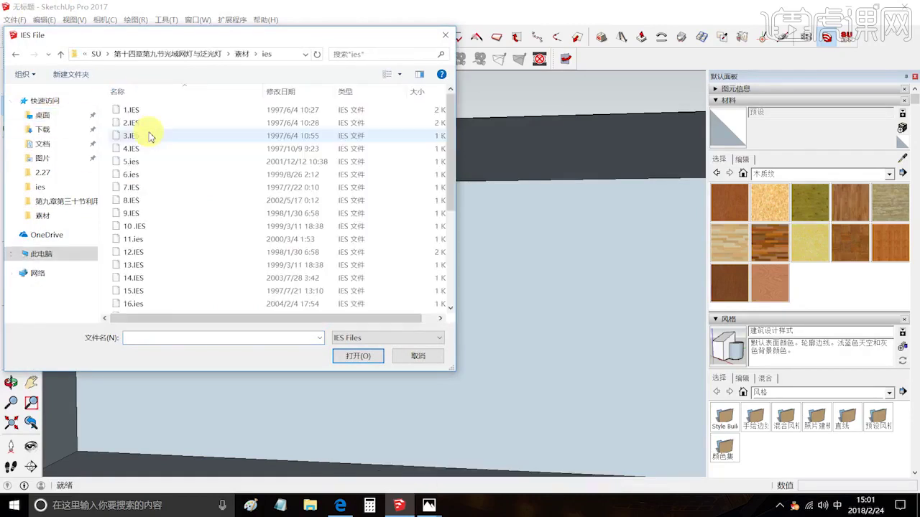
# Consult the numbered light patterns in the reference image to choose an IES file, closing the image when done.
pyautogui.click(429, 506)
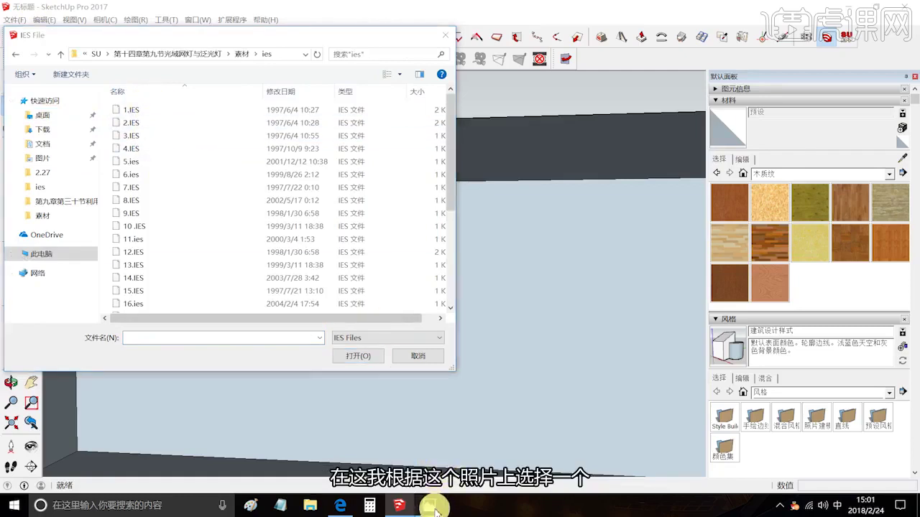
pyautogui.click(419, 411)
pyautogui.click(400, 431)
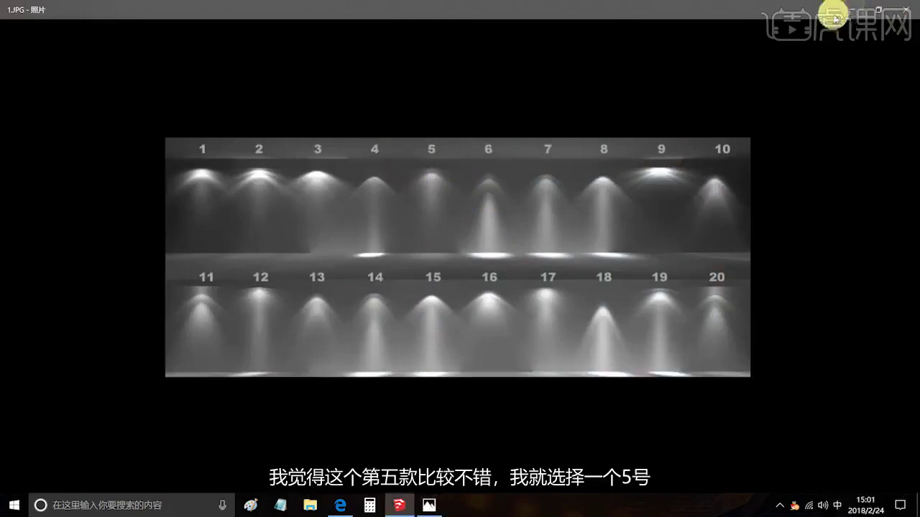
pyautogui.click(906, 10)
# Load 5.ies and place the IES light near the room's ceiling corner.
pyautogui.click(132, 162)
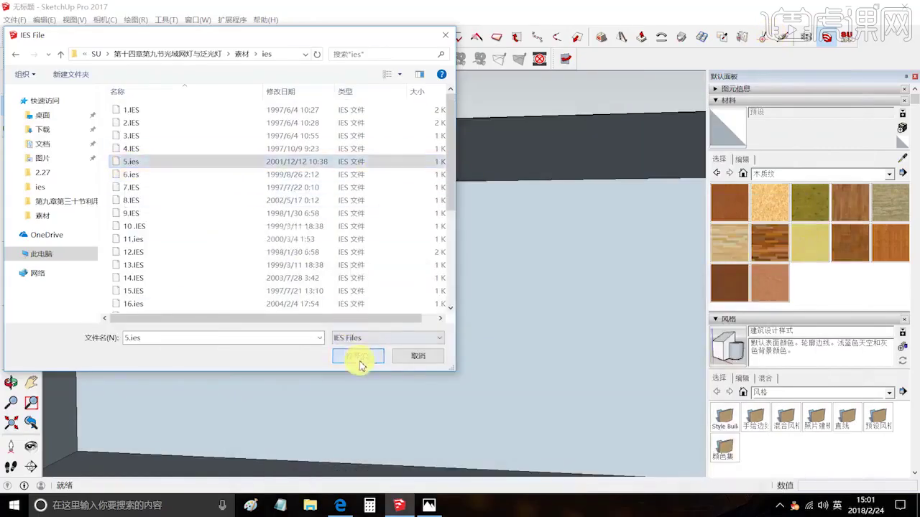
pyautogui.click(358, 356)
pyautogui.scroll(-4, 148, 236)
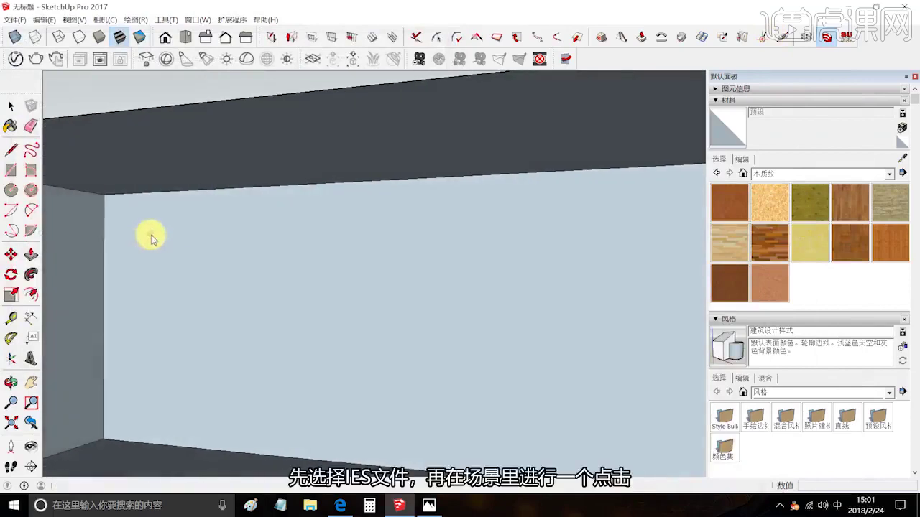
pyautogui.scroll(3, 245, 198)
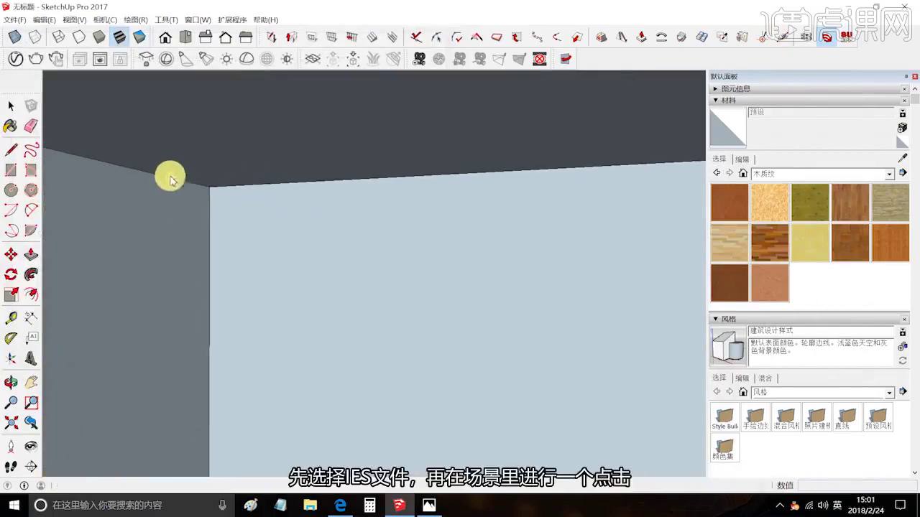
pyautogui.click(189, 158)
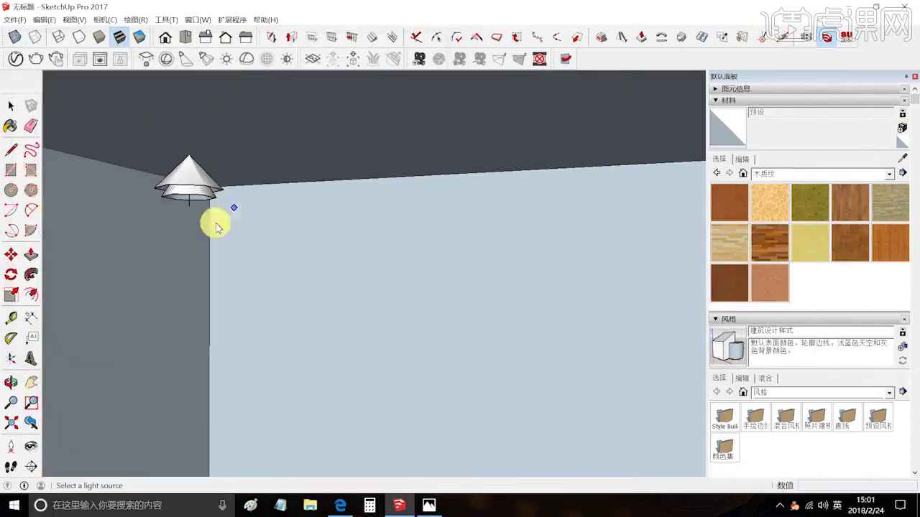
pyautogui.click(10, 105)
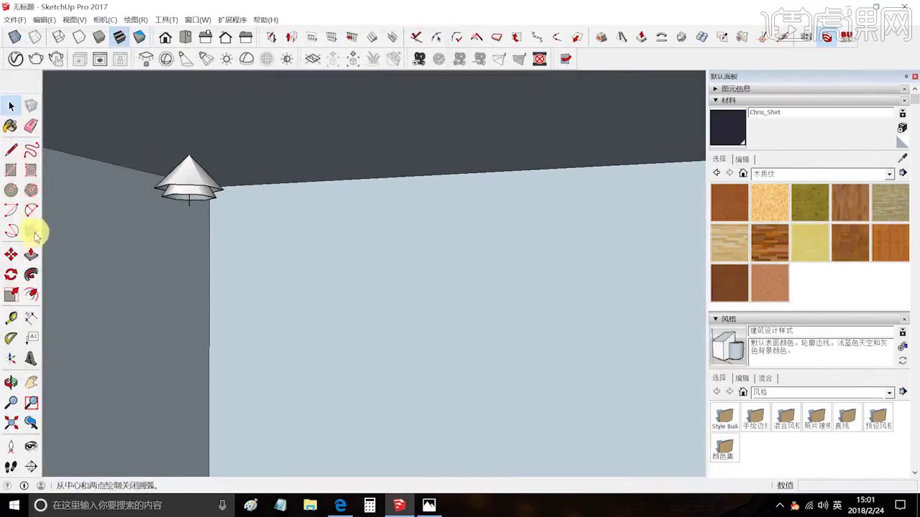
# Move the IES light out of the ceiling corner so it hangs in front of the back wall.
pyautogui.click(11, 256)
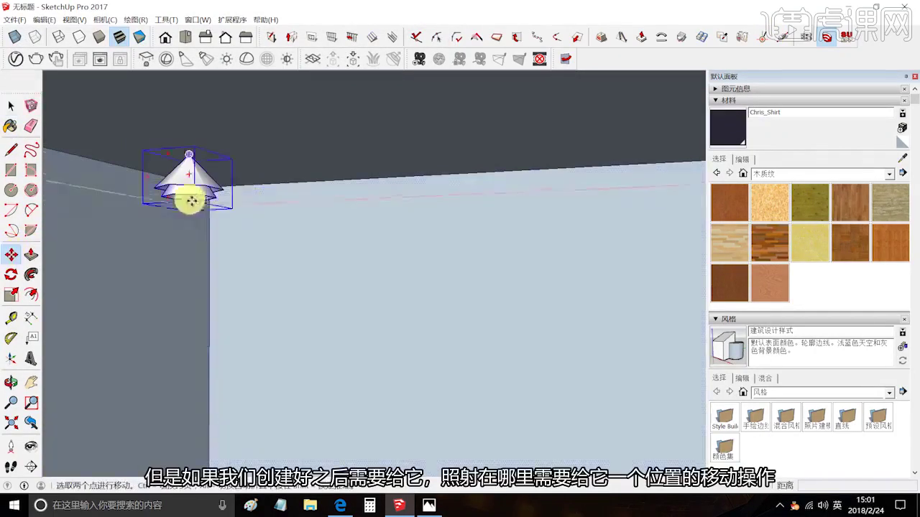
pyautogui.click(8, 106)
pyautogui.click(180, 185)
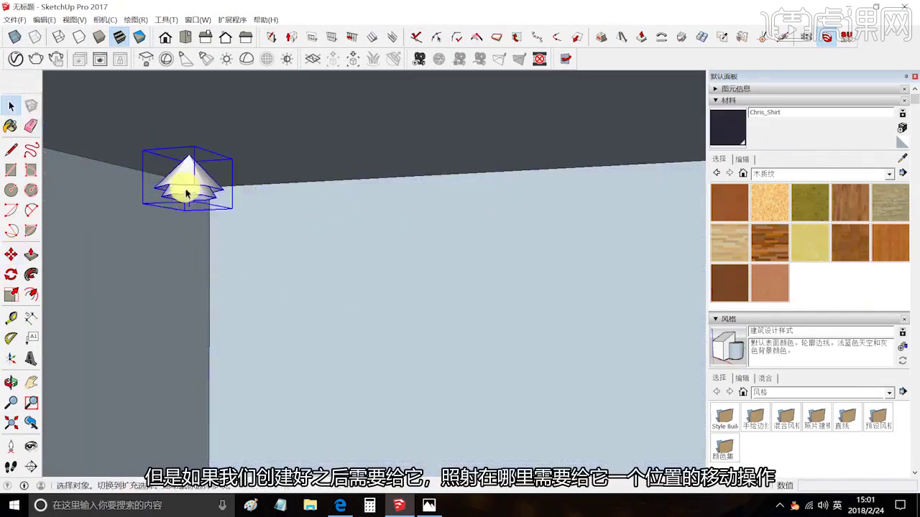
pyautogui.press('m')
pyautogui.click(108, 288)
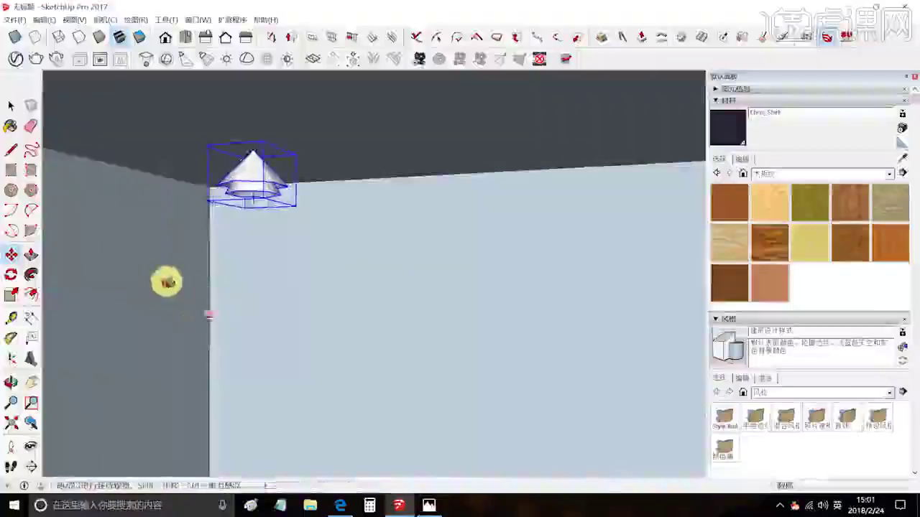
pyautogui.moveTo(165, 281); pyautogui.dragTo(62, 304, button='middle')
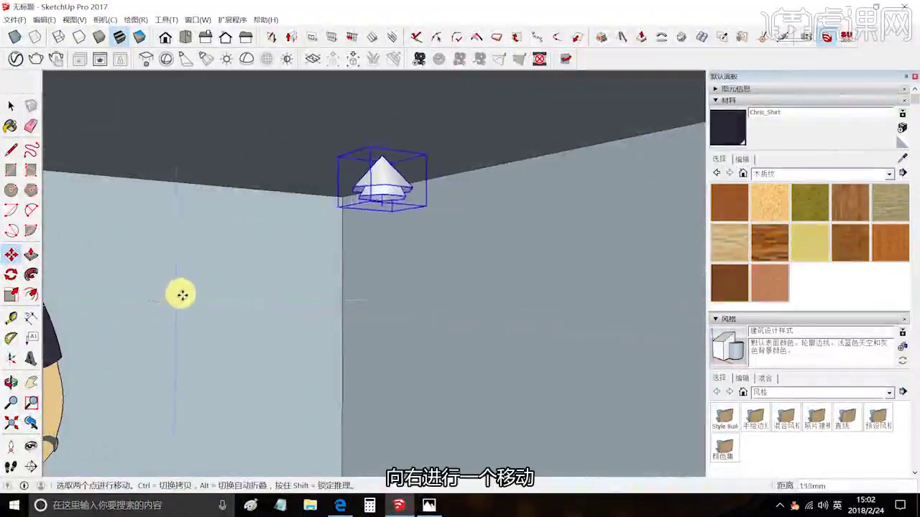
pyautogui.moveTo(193, 292); pyautogui.dragTo(431, 248, button='middle')
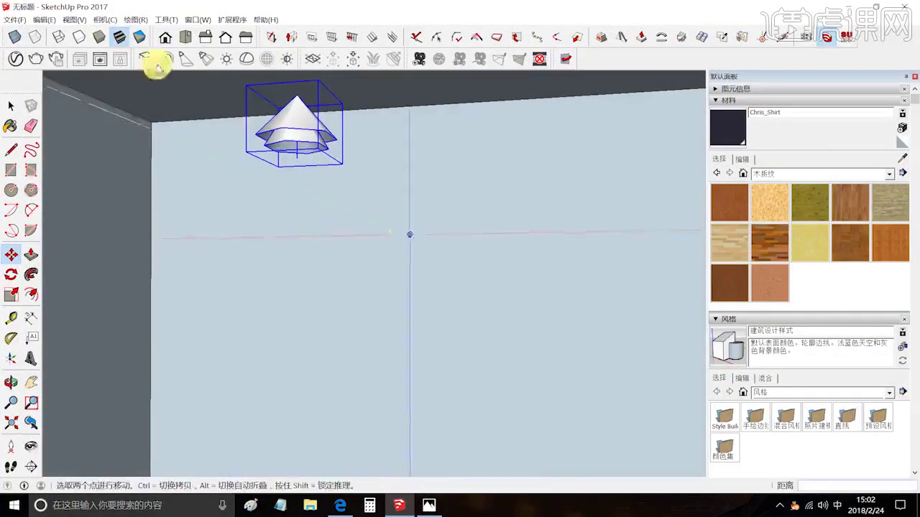
# Add a scene that stores the current view of the light and the back wall.
pyautogui.click(74, 19)
pyautogui.moveTo(107, 180)
pyautogui.click(162, 184)
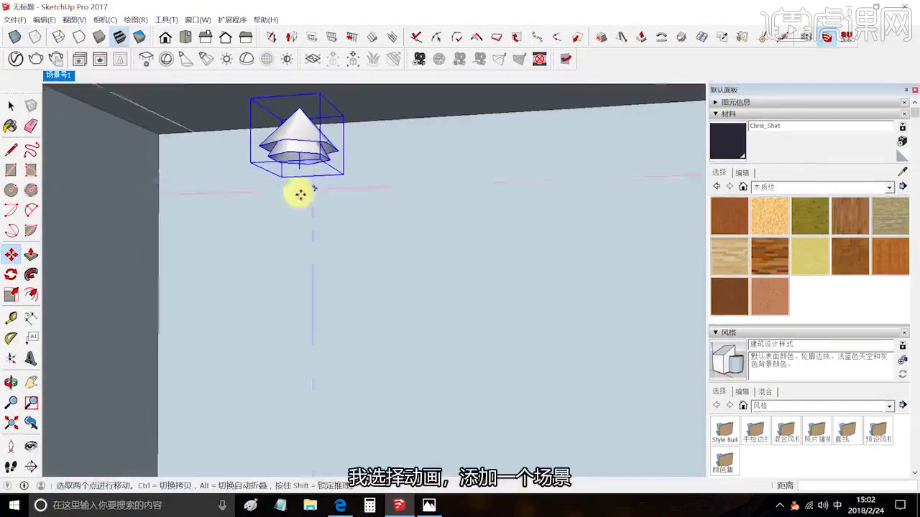
# Open the V-Ray asset manager, move it over the viewport and switch off SunLight.
pyautogui.click(12, 59)
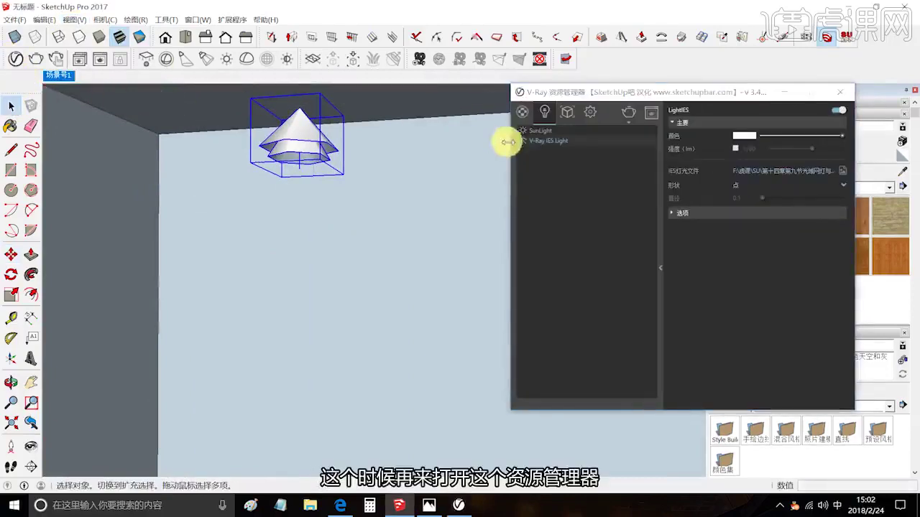
pyautogui.moveTo(591, 100); pyautogui.dragTo(538, 126)
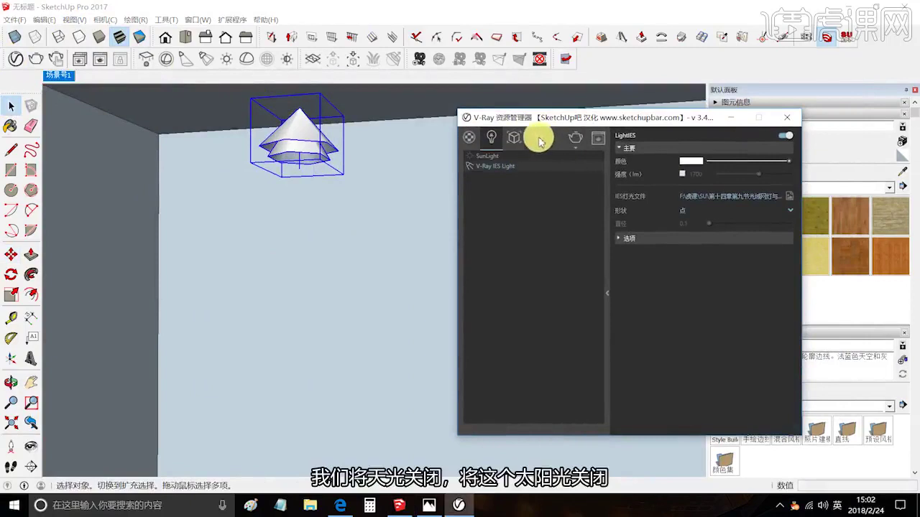
# Configure the render settings with safe frame on, 4:5 portrait ratio, environment background off, progressive rendering off and draft quality.
pyautogui.click(538, 138)
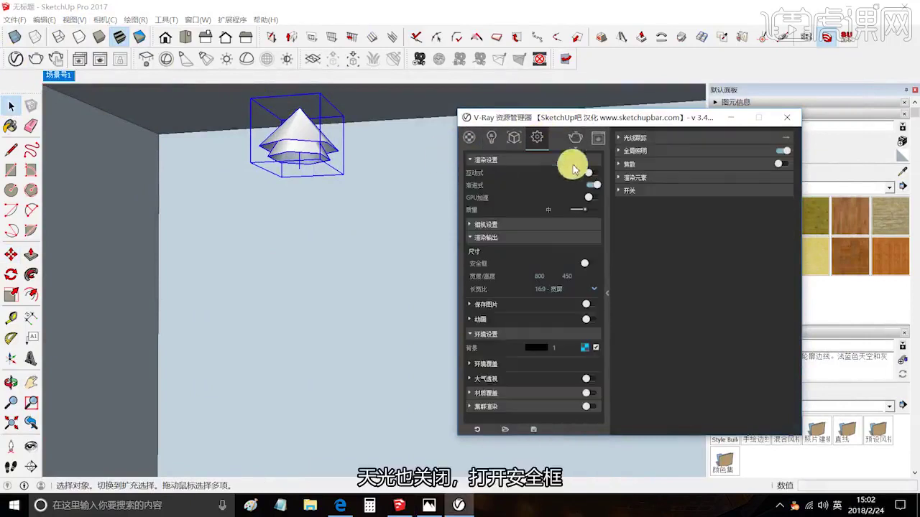
pyautogui.click(587, 263)
pyautogui.click(592, 289)
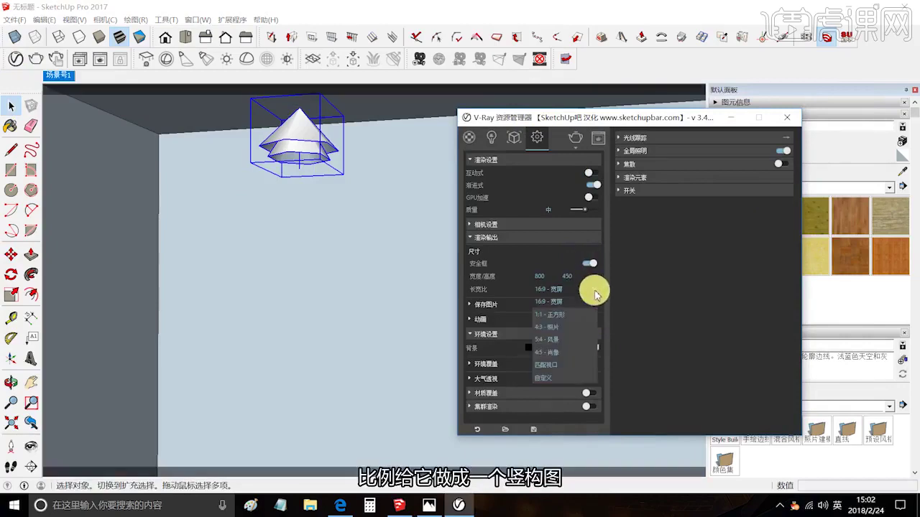
pyautogui.click(559, 351)
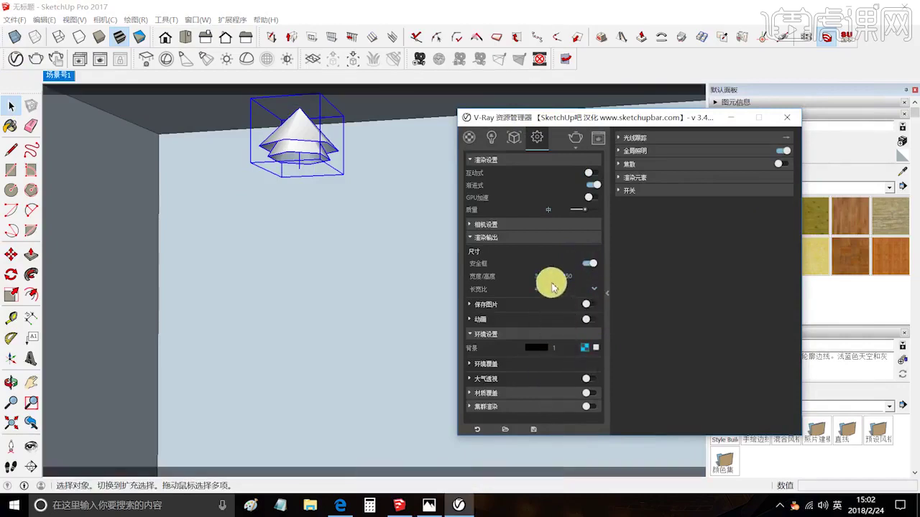
pyautogui.click(589, 185)
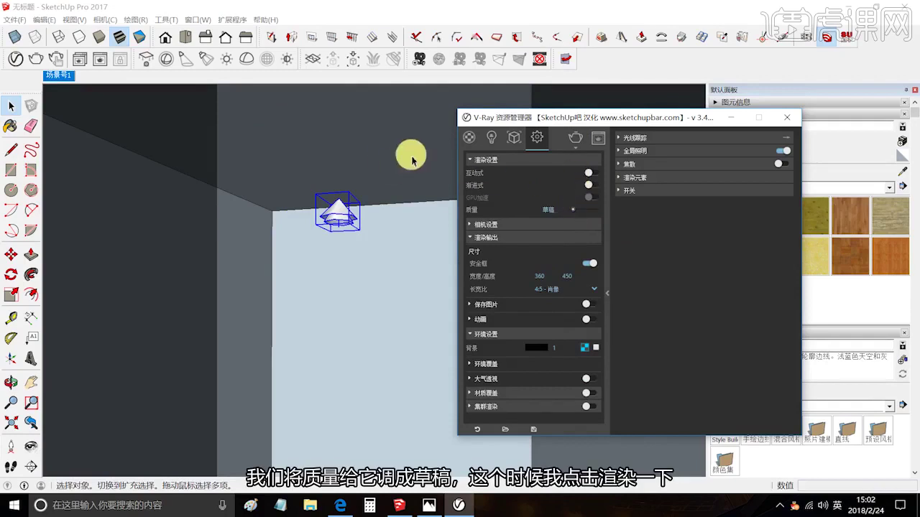
# Frame the IES light more closely and test-render the room at its default intensity.
pyautogui.scroll(2, 371, 285)
pyautogui.scroll(1, 370, 285)
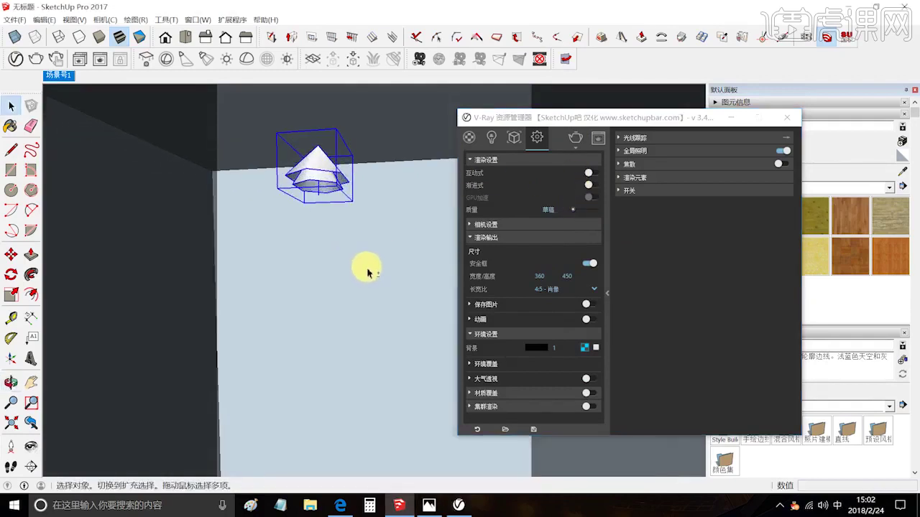
pyautogui.click(575, 138)
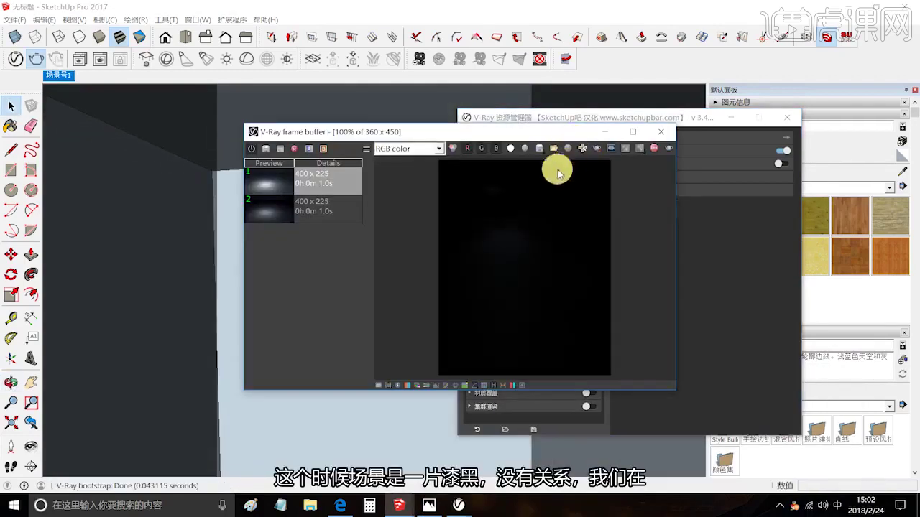
pyautogui.click(605, 132)
# Enable the V-Ray IES Light's custom intensity, set it to 17000 lm and render the scene.
pyautogui.click(492, 138)
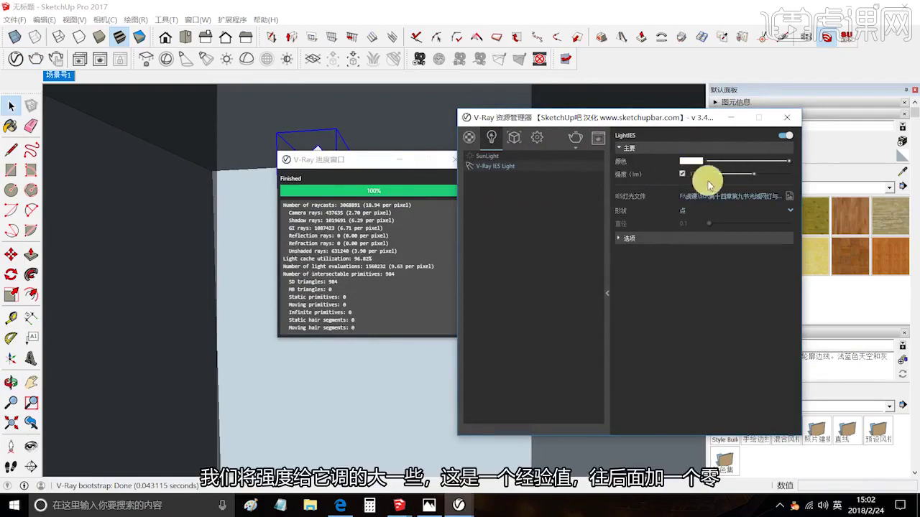
pyautogui.click(453, 159)
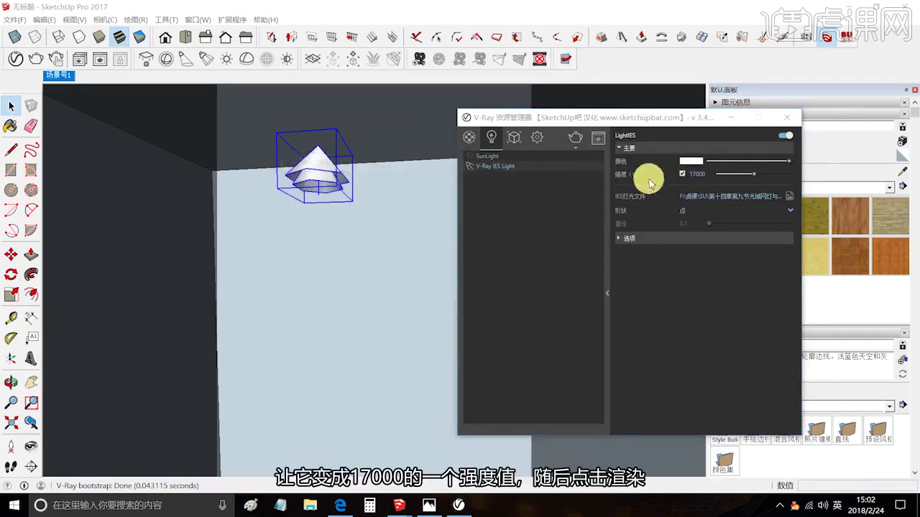
pyautogui.click(575, 138)
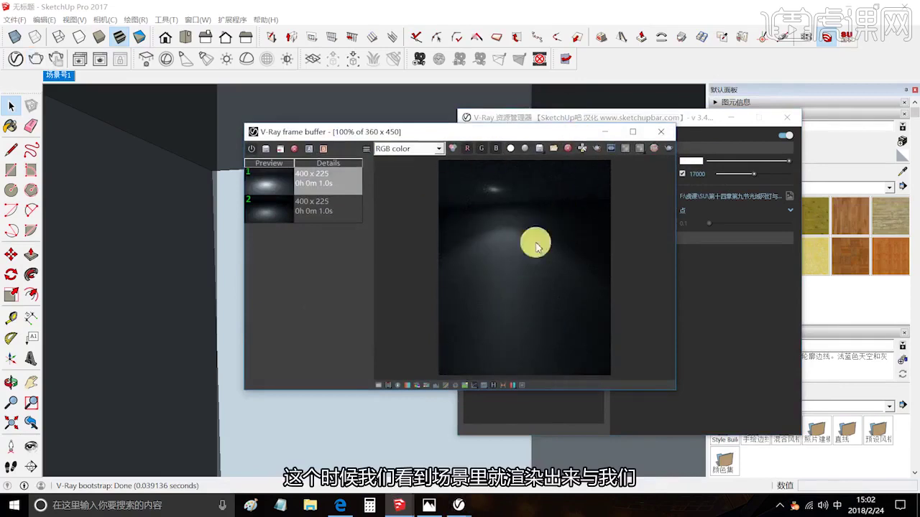
# Compare the rendered light with pattern 5 in the reference image placed beside it, and close both the image and the render.
pyautogui.click(429, 505)
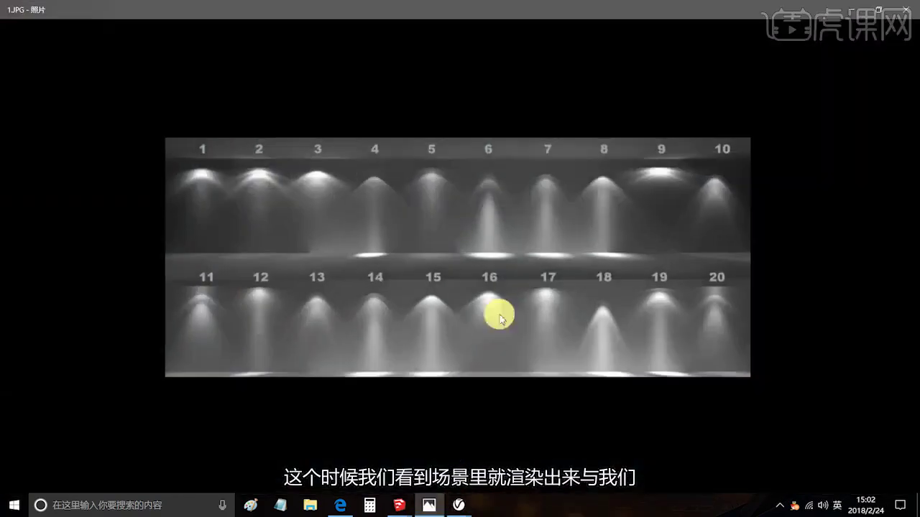
pyautogui.click(886, 9)
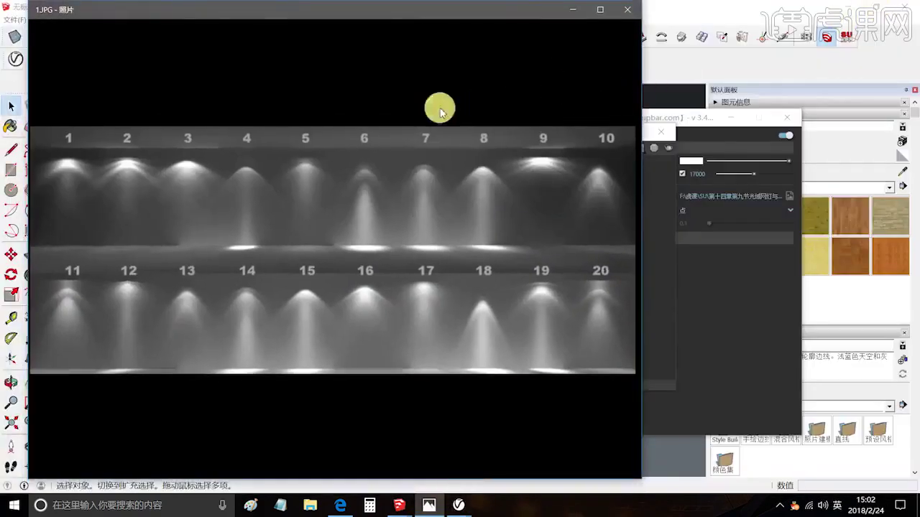
pyautogui.moveTo(642, 2); pyautogui.dragTo(503, 161)
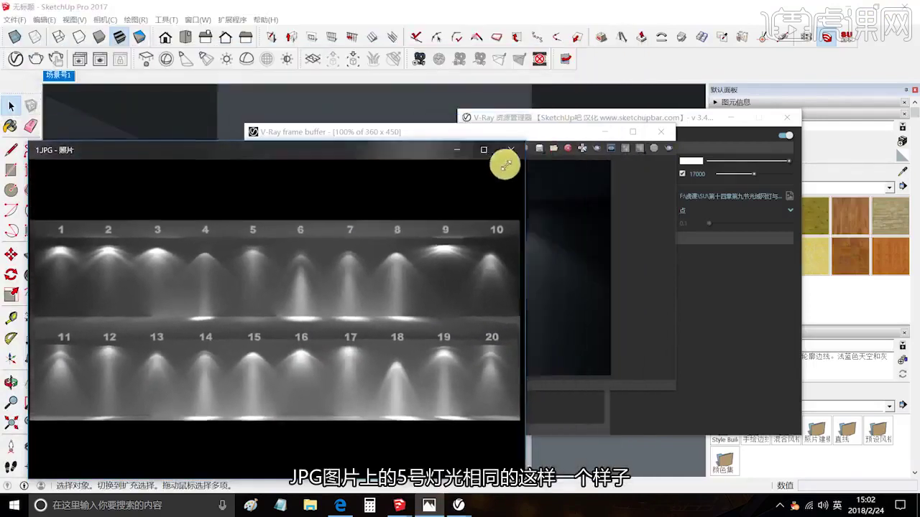
pyautogui.moveTo(361, 179); pyautogui.dragTo(242, 122)
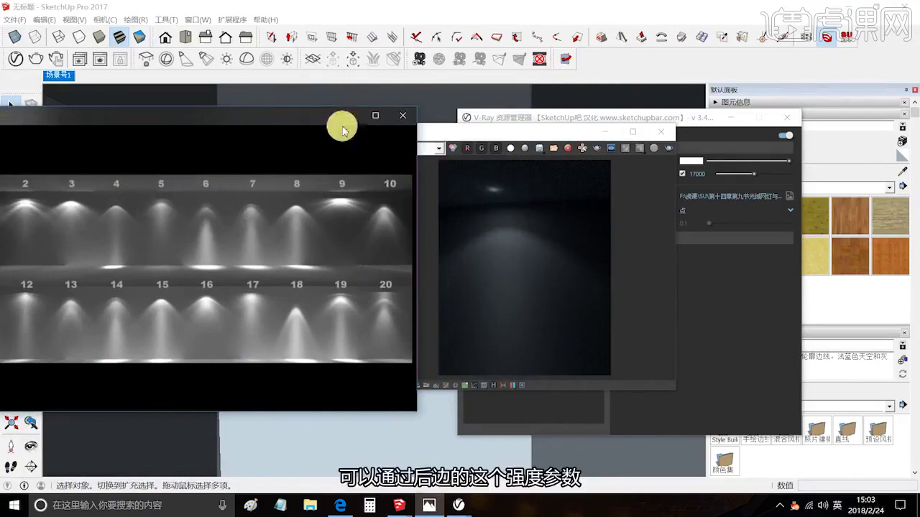
pyautogui.click(402, 115)
pyautogui.click(661, 131)
# Raise the IES light's intensity to 57000 lm and render the scene again.
pyautogui.click(697, 174)
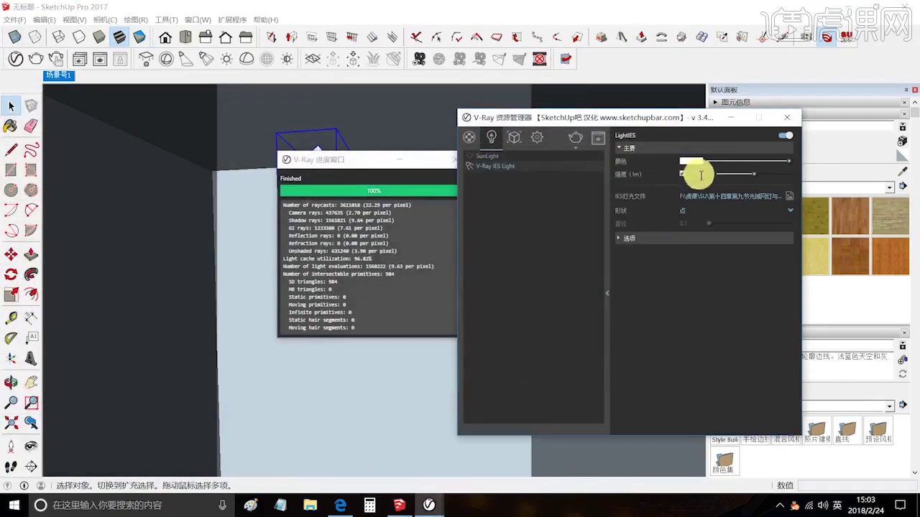
pyautogui.write('57000')
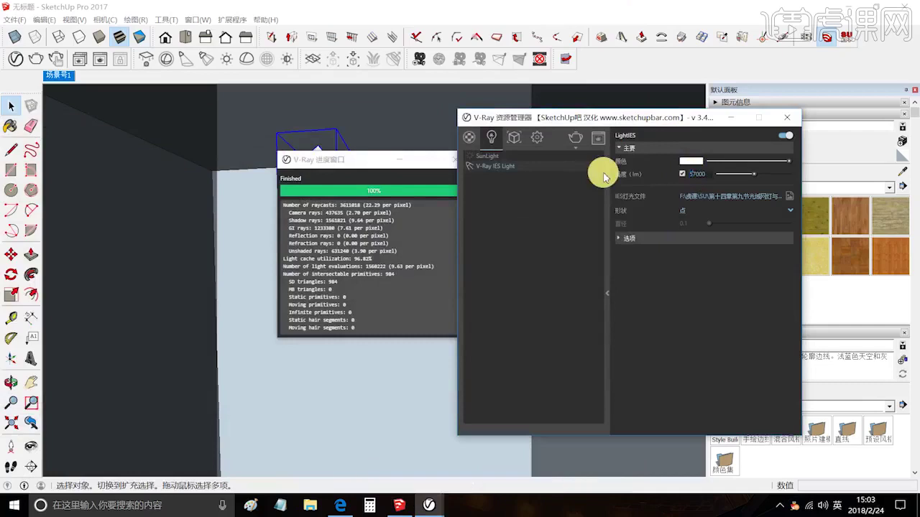
pyautogui.click(576, 137)
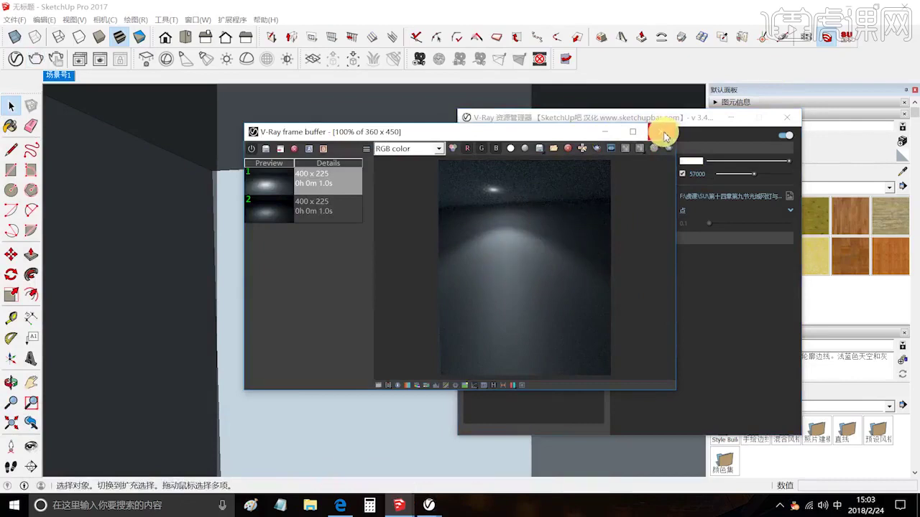
pyautogui.click(663, 133)
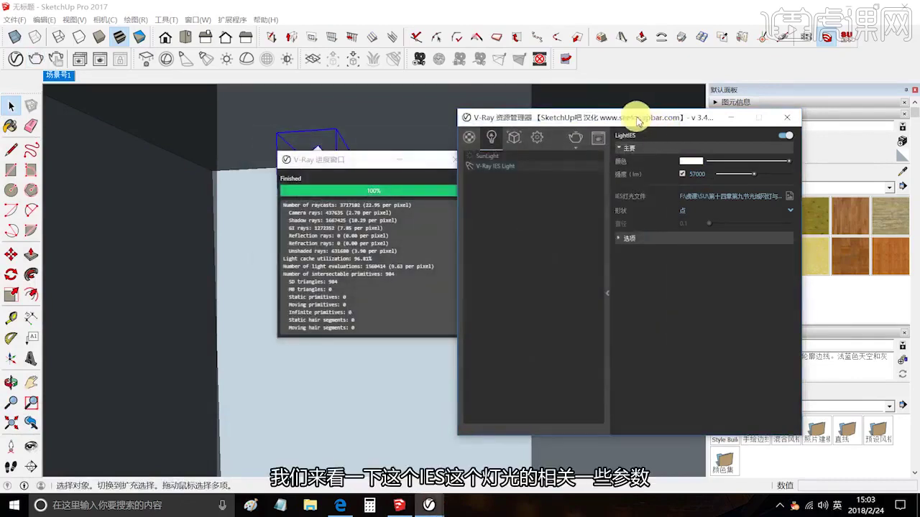
# Look through the IES files offered for the light's file setting, leaving the file choice without applying a replacement.
pyautogui.moveTo(637, 118); pyautogui.dragTo(513, 105)
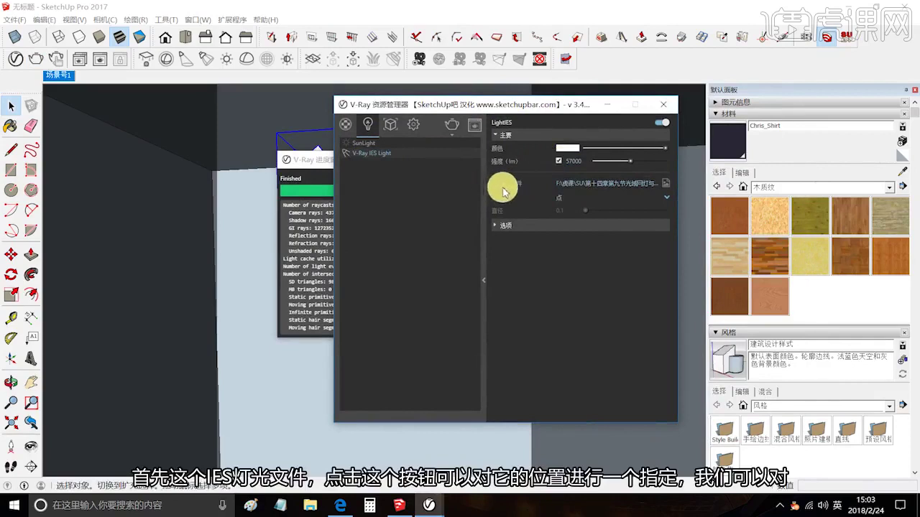
pyautogui.click(665, 189)
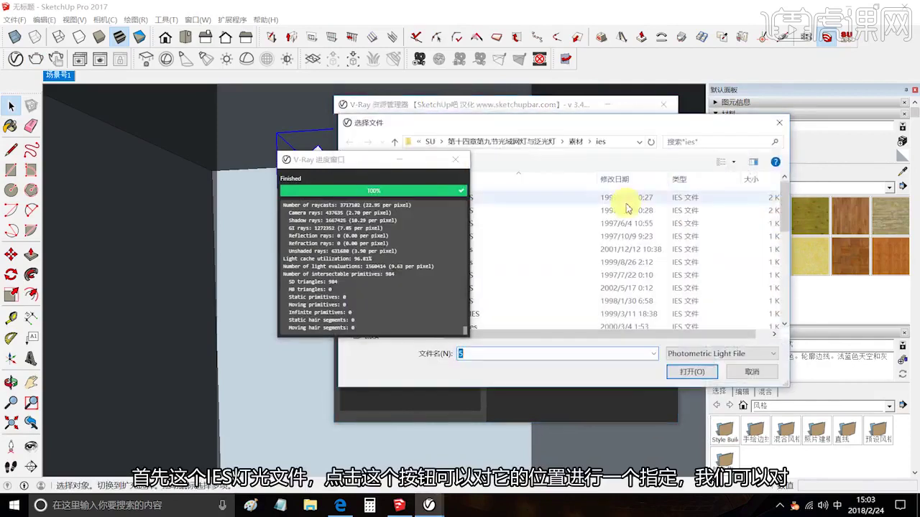
pyautogui.click(465, 223)
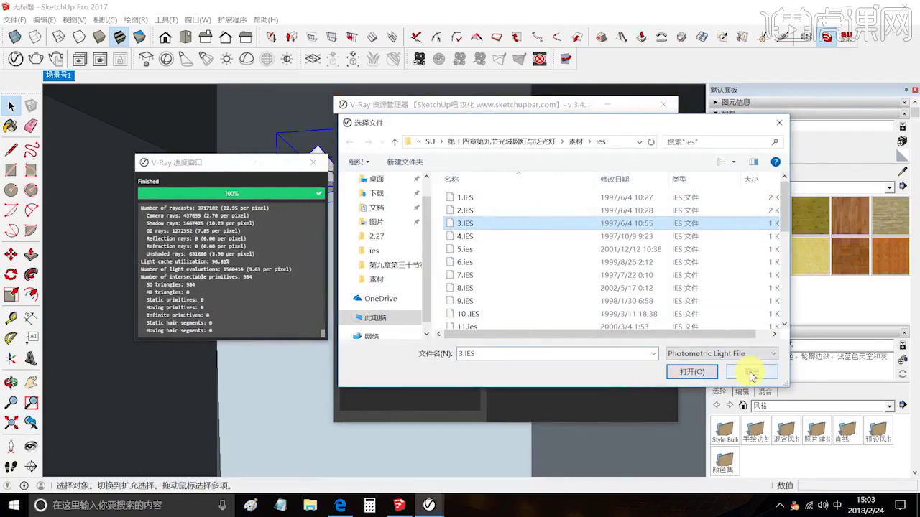
pyautogui.click(782, 126)
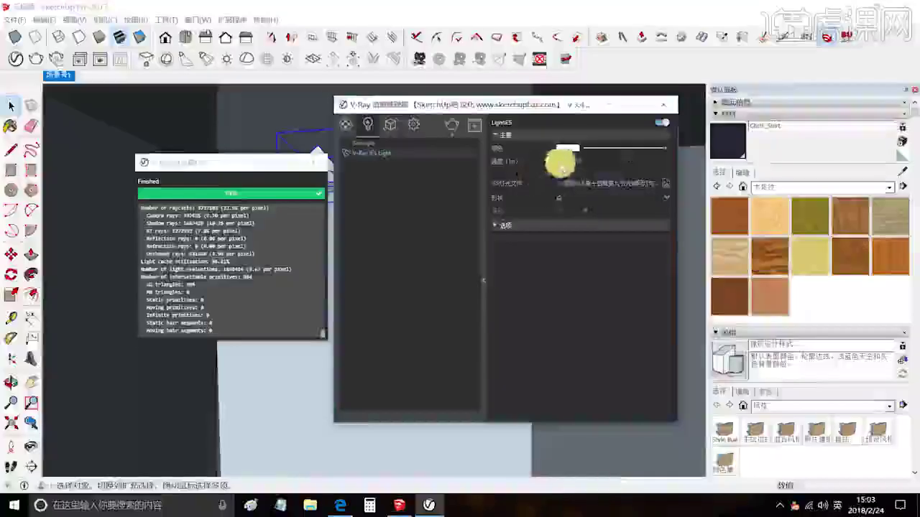
# Test-render the IES light with its custom intensity switched off, and render again with it switched back on.
pyautogui.moveTo(554, 107); pyautogui.dragTo(699, 126)
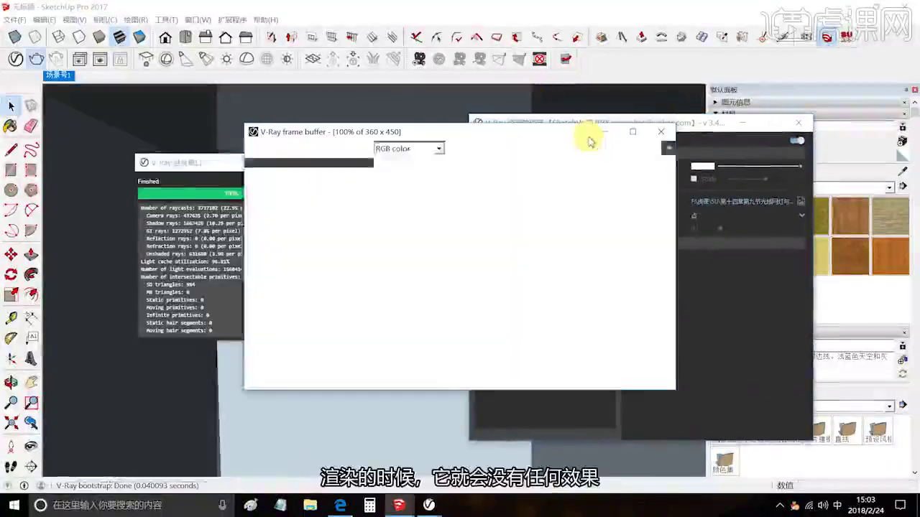
pyautogui.click(661, 133)
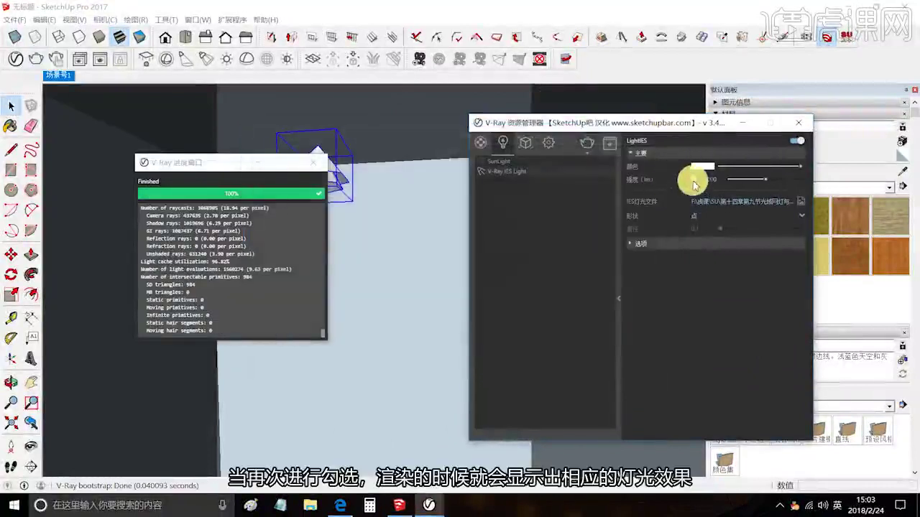
pyautogui.click(587, 143)
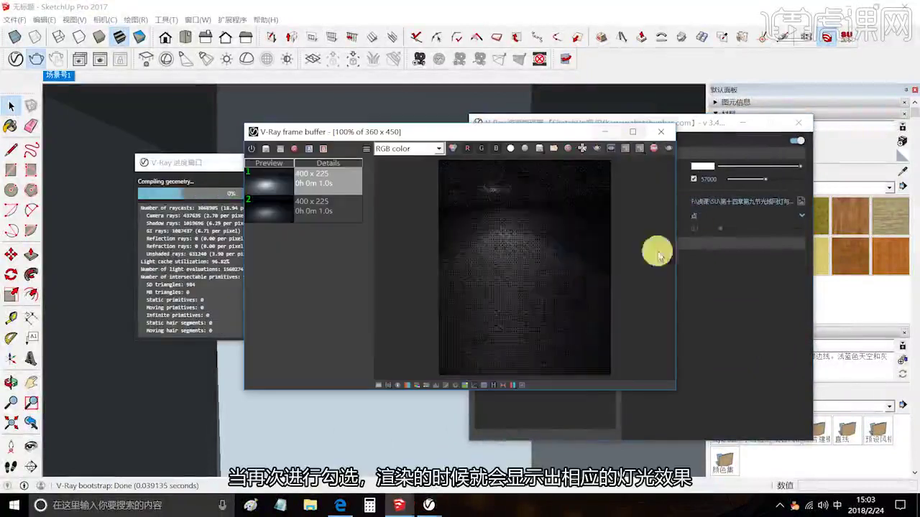
pyautogui.click(661, 132)
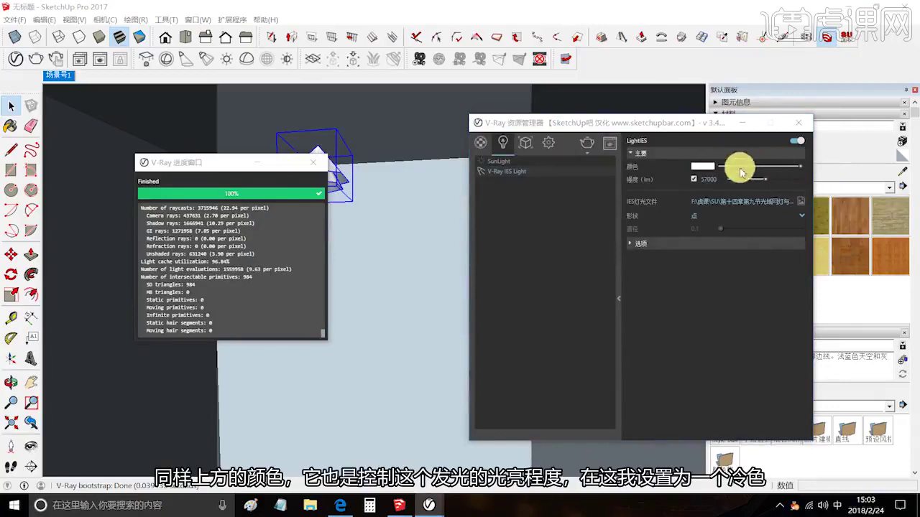
# Set the IES light's colour to light cyan (128, 255, 255) and render the cool lighting.
pyautogui.click(705, 168)
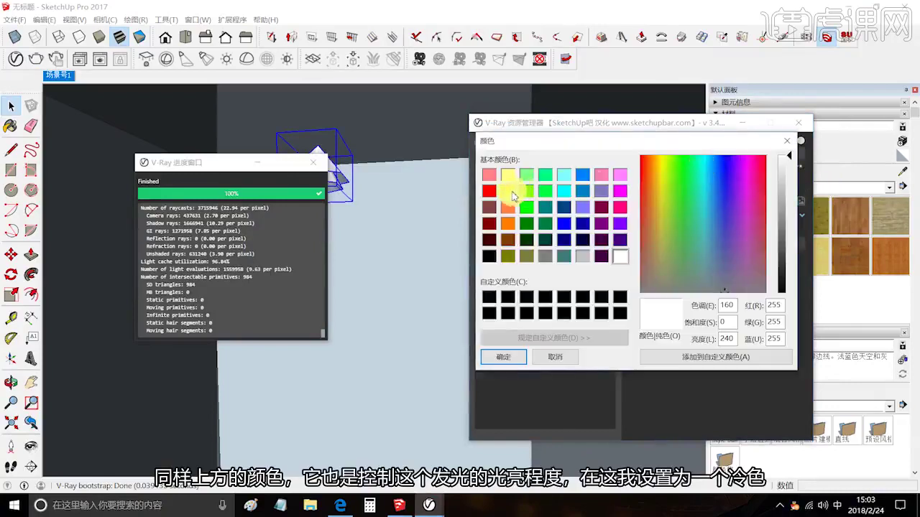
pyautogui.click(564, 191)
pyautogui.click(564, 176)
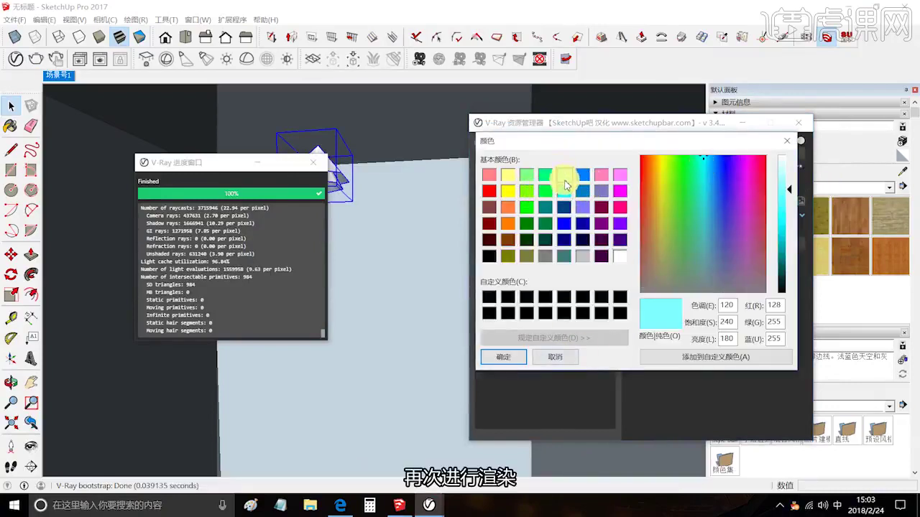
pyautogui.click(507, 356)
pyautogui.click(587, 144)
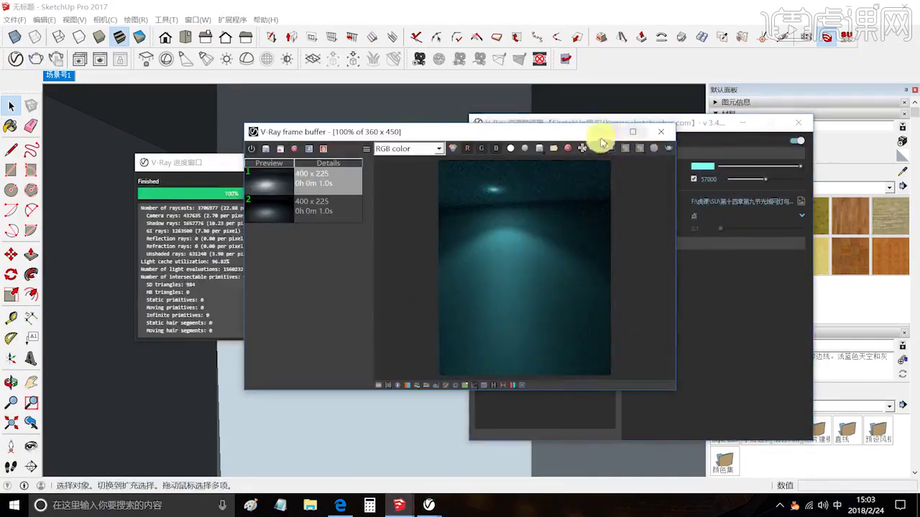
pyautogui.moveTo(539, 139); pyautogui.dragTo(474, 146)
# Set the IES light's colour to light yellow (255, 255, 128), render the warm lighting and close the render.
pyautogui.click(699, 166)
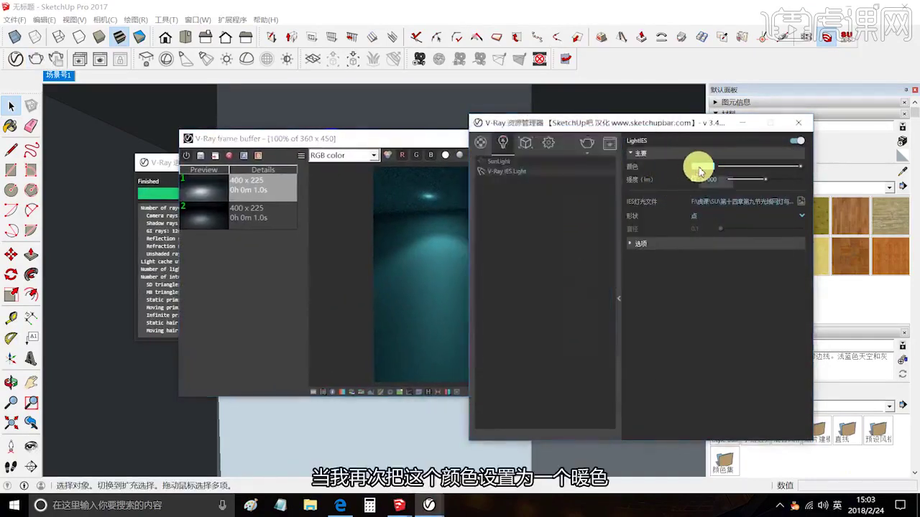
pyautogui.click(507, 174)
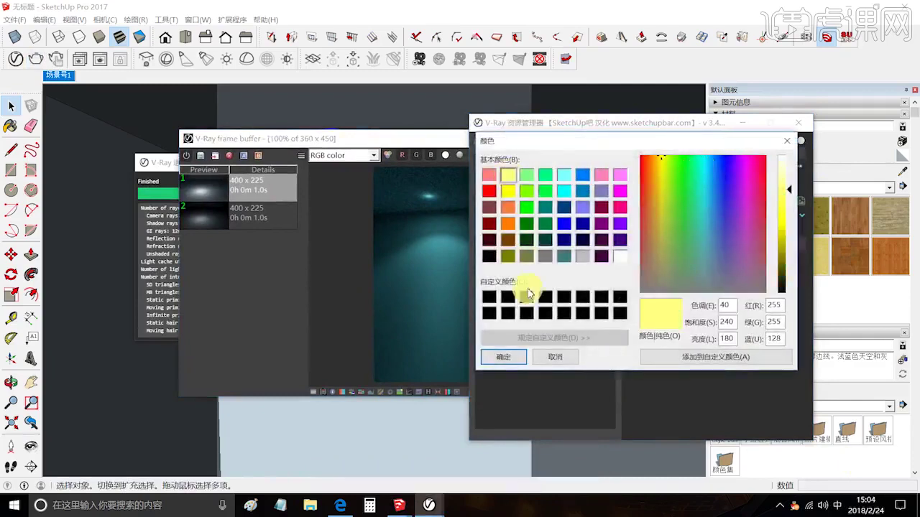
pyautogui.click(504, 356)
pyautogui.click(587, 142)
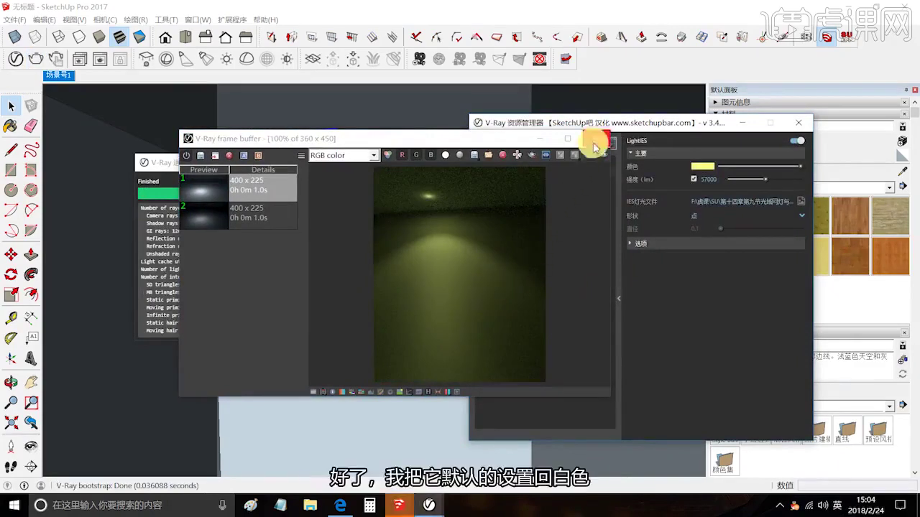
pyautogui.click(595, 139)
# Reset the IES light's colour to white.
pyautogui.click(705, 166)
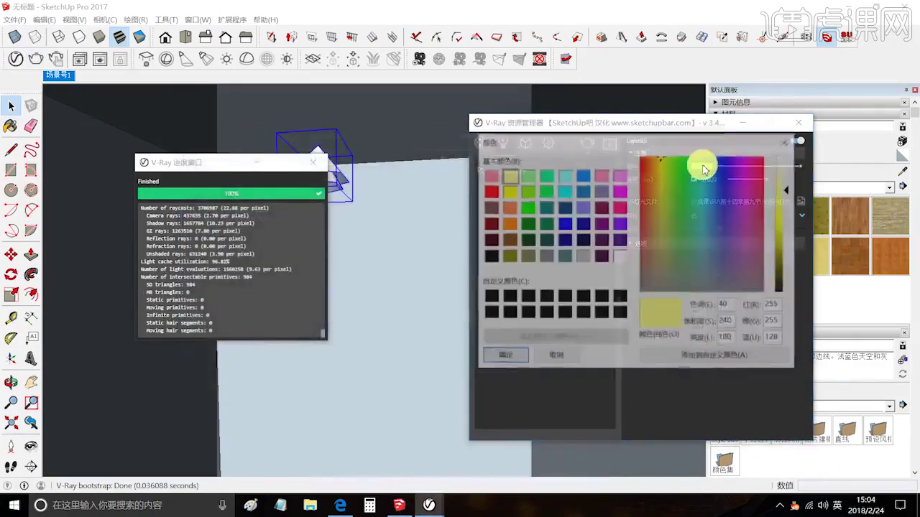
pyautogui.click(502, 359)
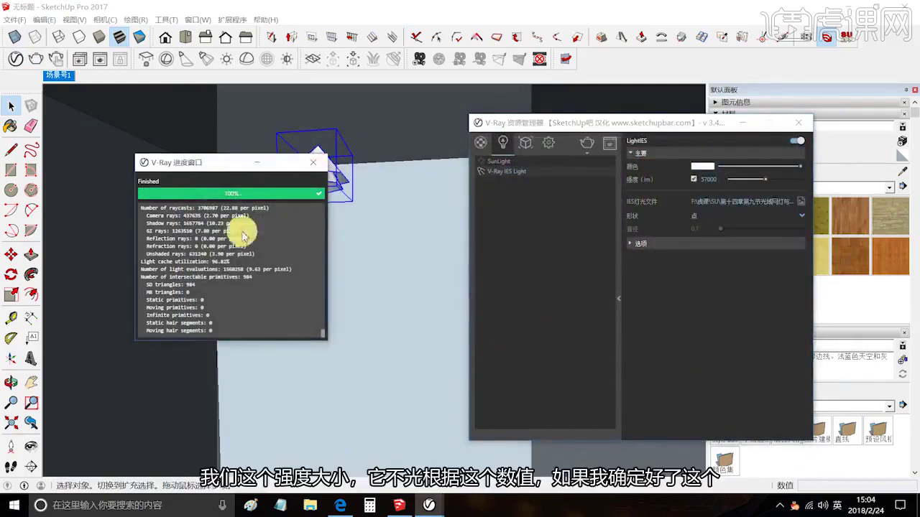
# Bring up the last render in the frame buffer, examine the IES light's effect on the wall, and close it.
pyautogui.click(260, 186)
pyautogui.click(313, 161)
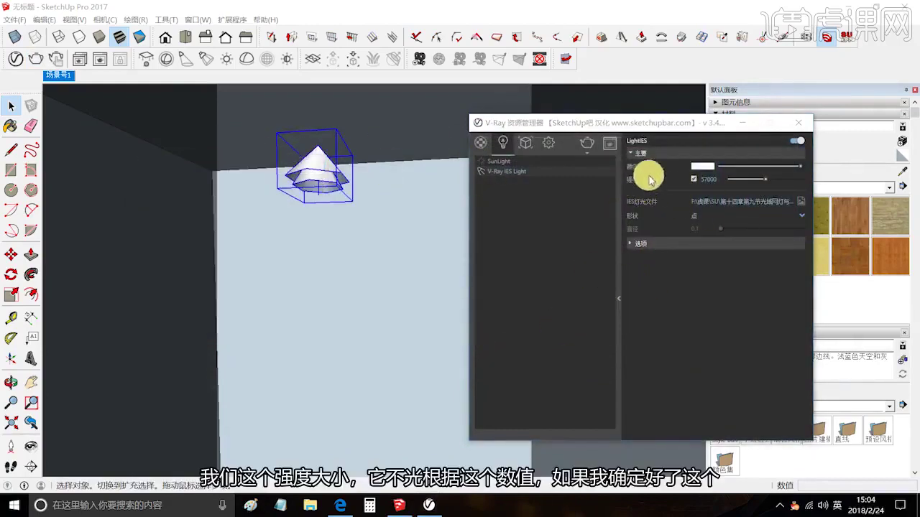
pyautogui.click(716, 179)
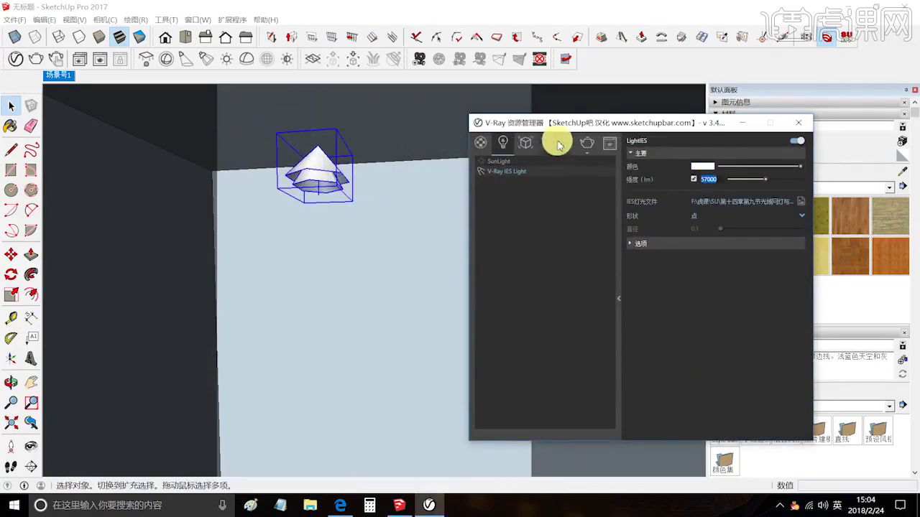
pyautogui.click(105, 59)
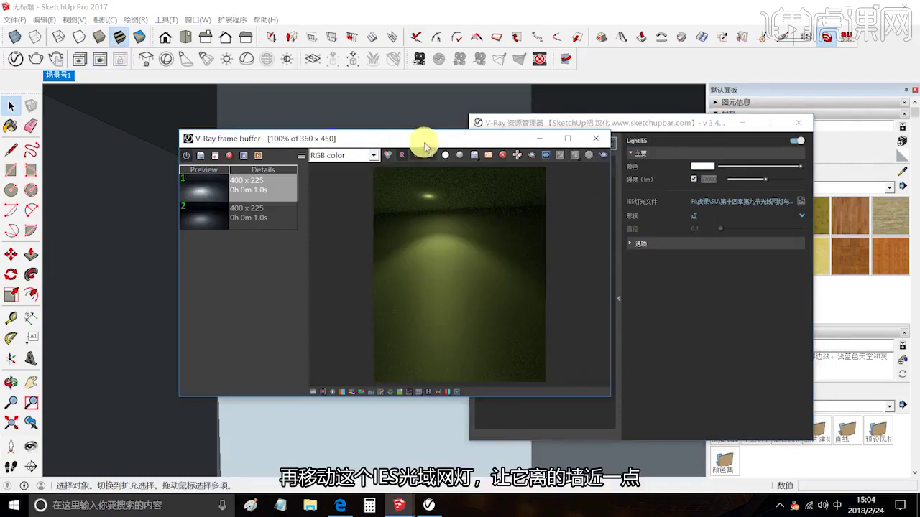
pyautogui.moveTo(424, 144); pyautogui.dragTo(432, 272)
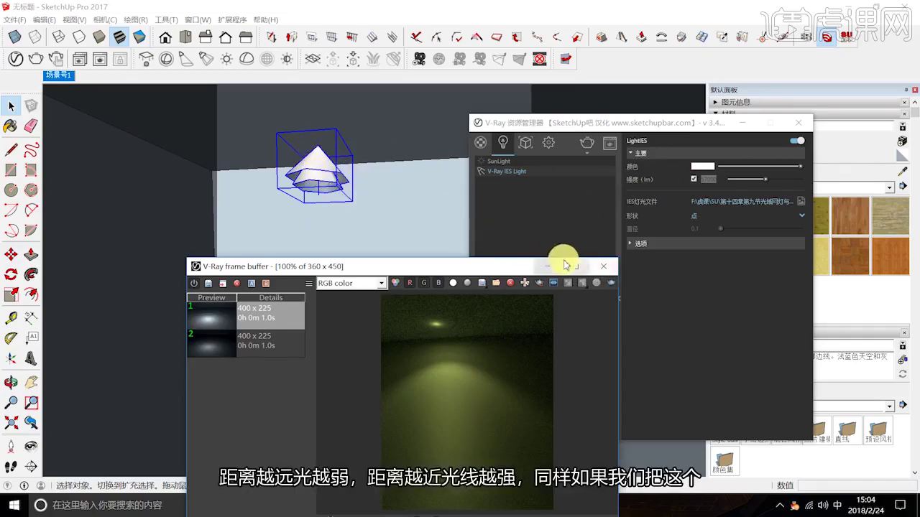
pyautogui.click(603, 266)
# Move the IES light up about 98 mm into the ceiling, test-render it, and close the render and progress windows.
pyautogui.moveTo(337, 204)
pyautogui.mouseDown(button='middle')
pyautogui.moveTo(357, 189)
pyautogui.moveTo(345, 216)
pyautogui.mouseUp(button='middle')
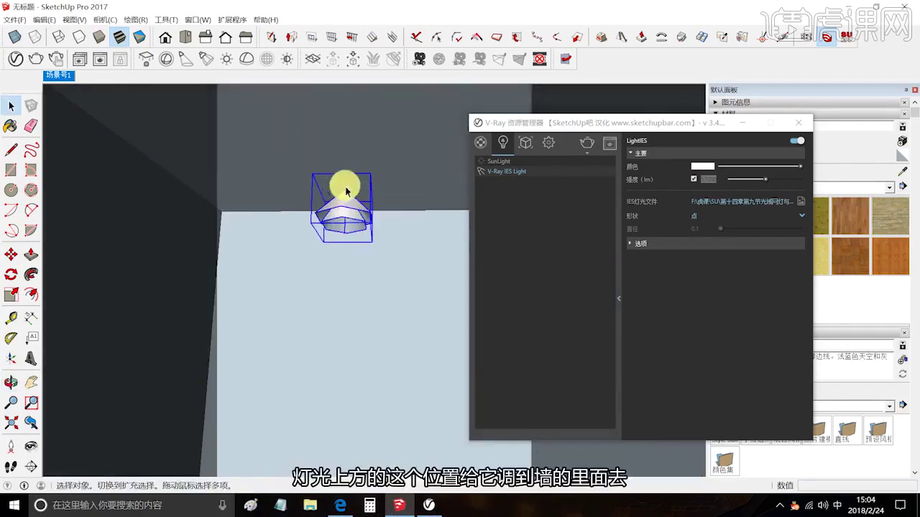
pyautogui.click(10, 255)
pyautogui.click(328, 362)
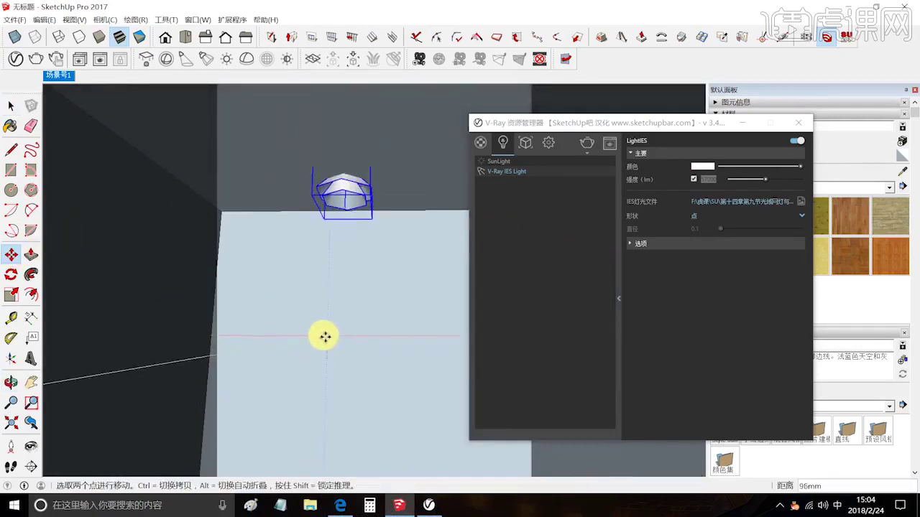
pyautogui.click(585, 141)
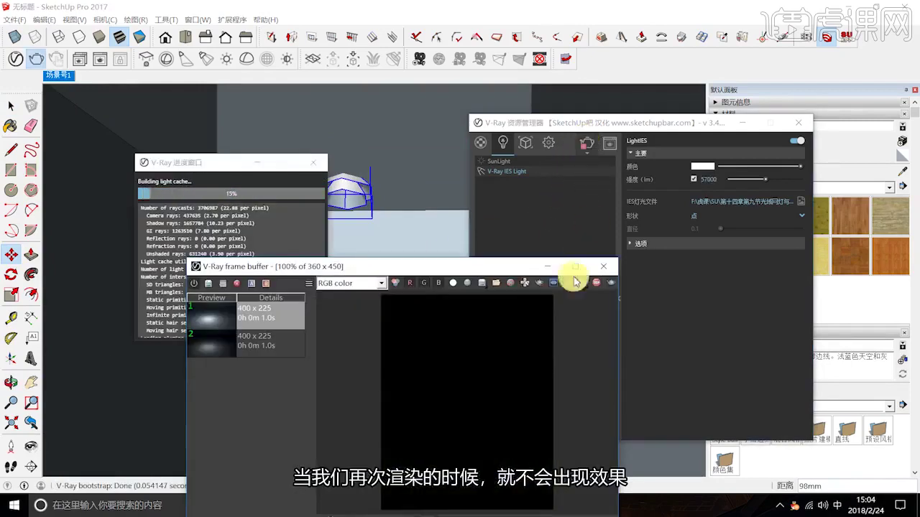
pyautogui.click(603, 265)
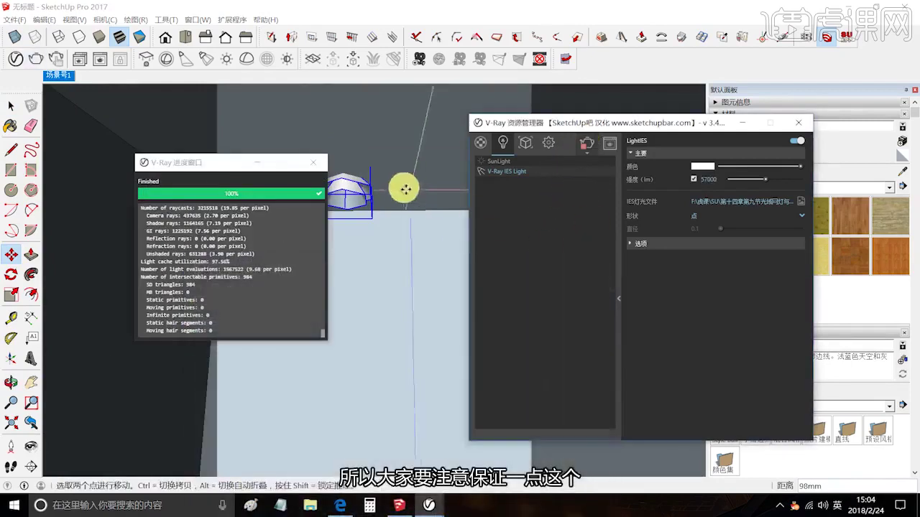
pyautogui.click(312, 162)
# Move the IES light down about 135 mm so that it clears the ceiling.
pyautogui.click(10, 105)
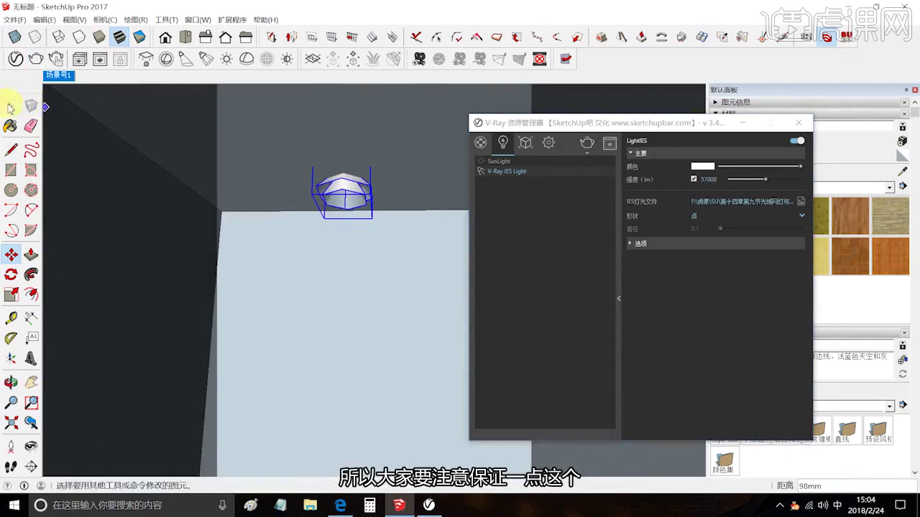
pyautogui.click(332, 186)
pyautogui.click(11, 254)
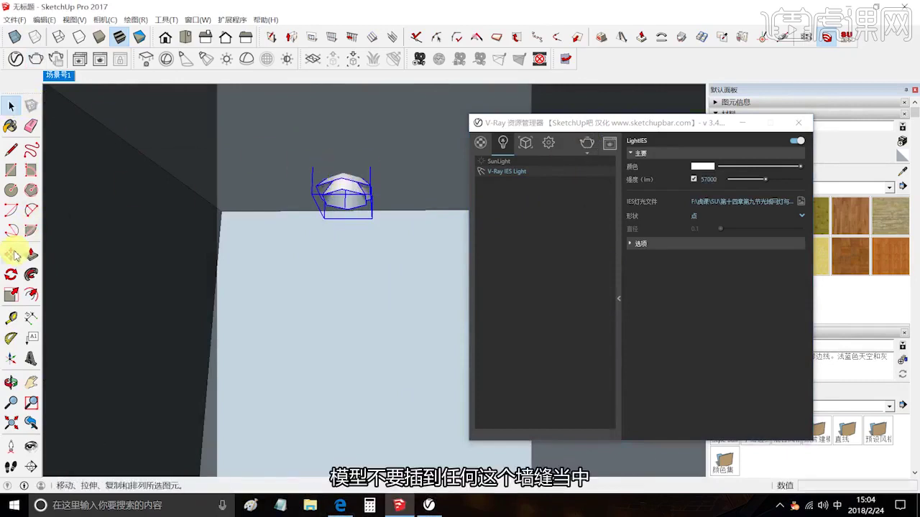
pyautogui.click(355, 255)
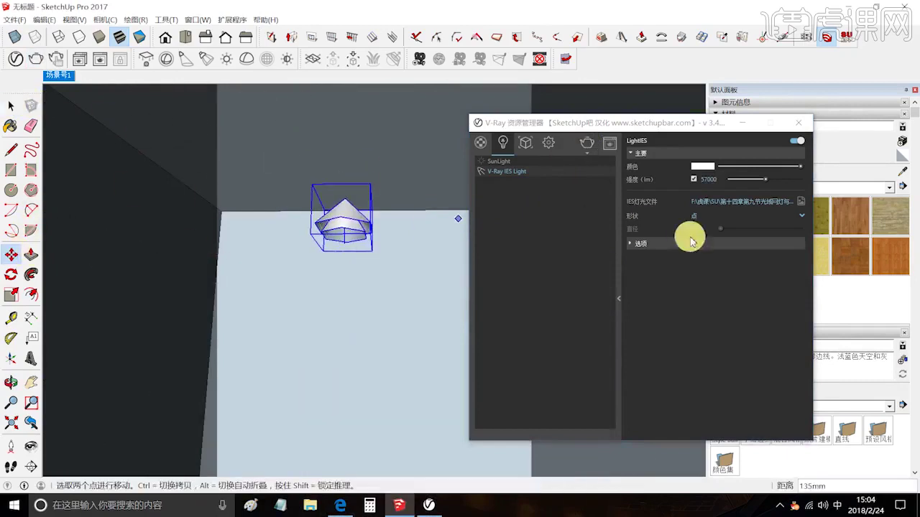
# Expand the IES light's options to examine its diffuse, specular and shadow settings, and close the V-Ray asset editor.
pyautogui.click(647, 244)
pyautogui.click(10, 105)
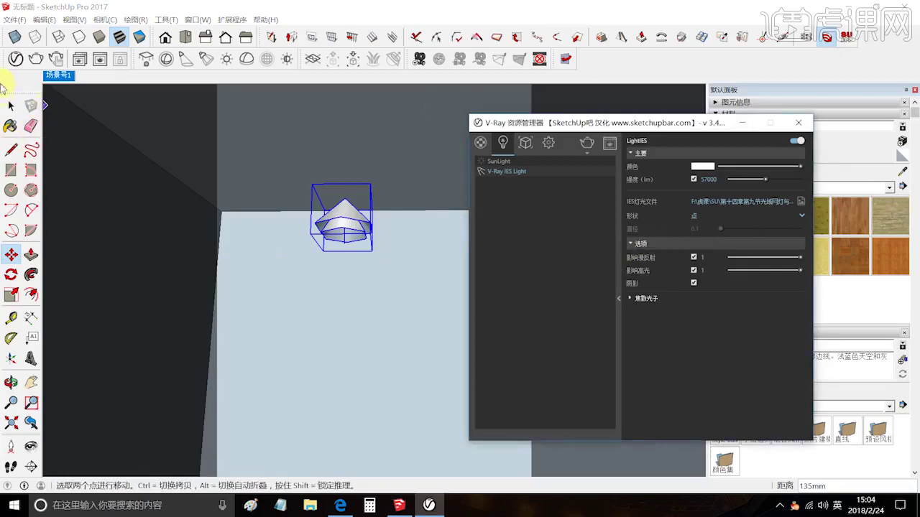
pyautogui.moveTo(339, 209); pyautogui.dragTo(352, 242, button='middle')
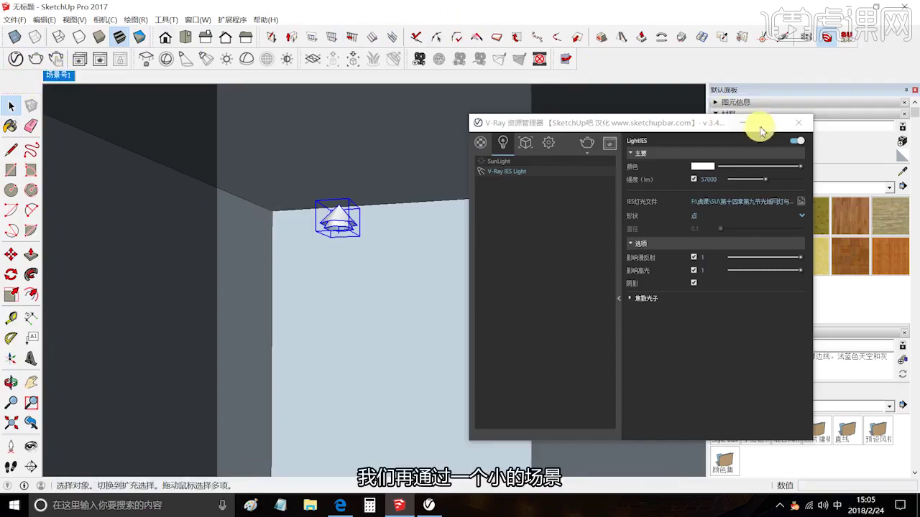
pyautogui.click(797, 124)
pyautogui.click(798, 124)
# Open the 素材 model from the desktop without saving the untitled model, and return to its 场景号1 scene.
pyautogui.click(14, 19)
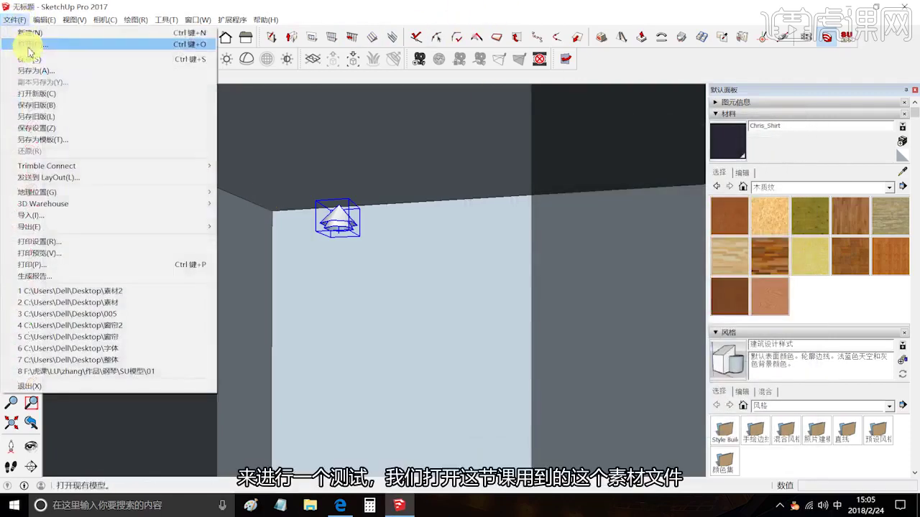
pyautogui.click(33, 39)
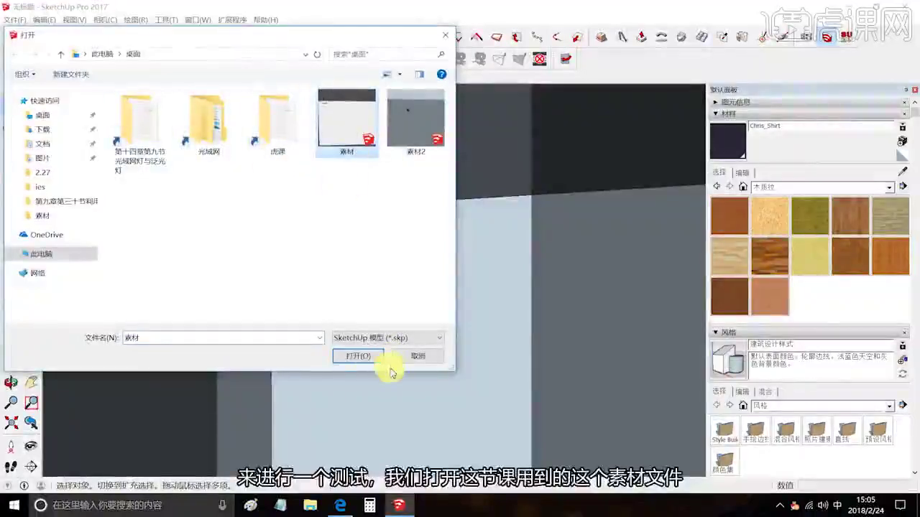
pyautogui.click(360, 357)
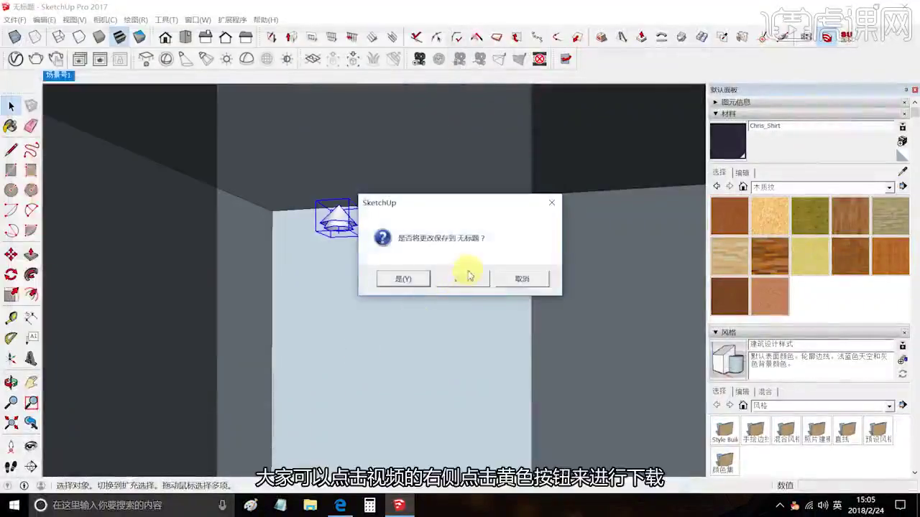
pyautogui.click(467, 280)
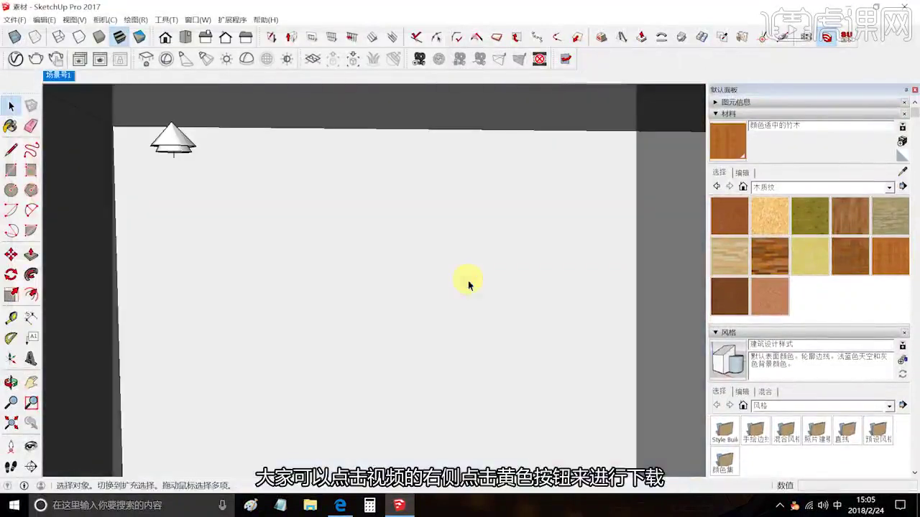
pyautogui.moveTo(384, 254); pyautogui.dragTo(544, 205, button='middle')
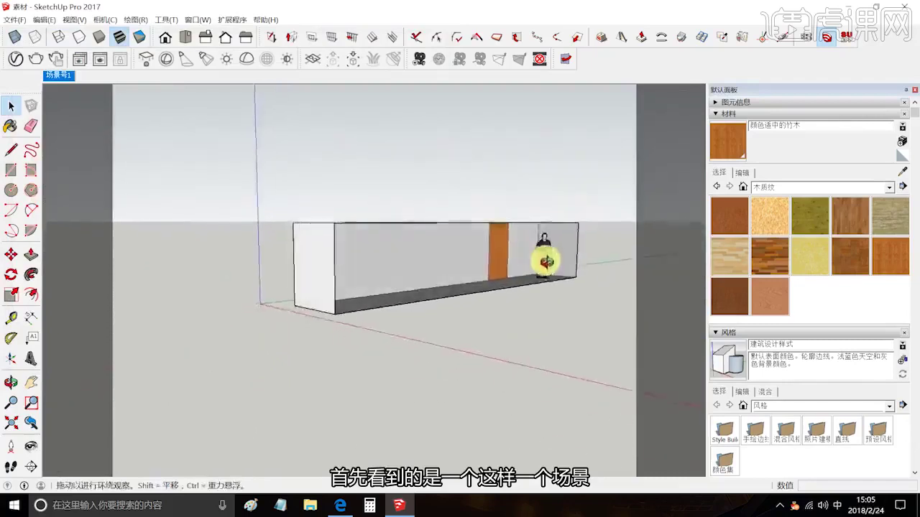
pyautogui.scroll(6, 483, 263)
pyautogui.click(60, 75)
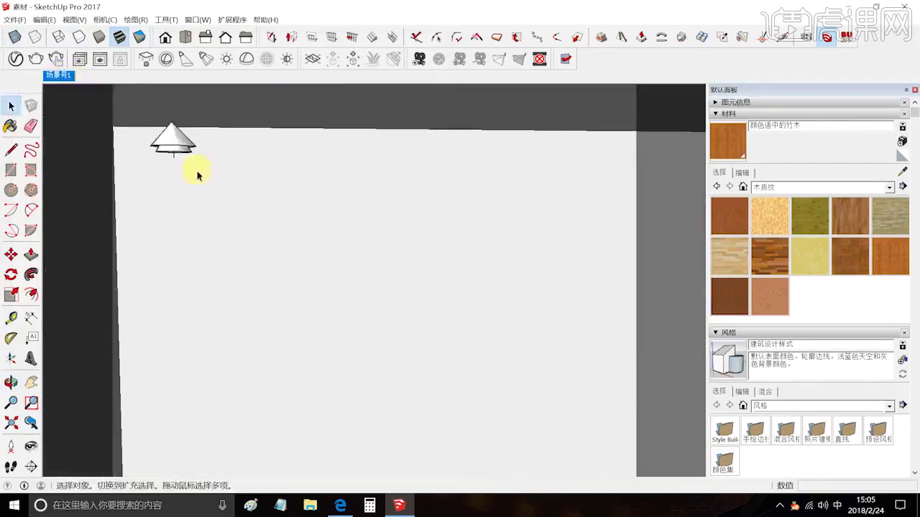
# Check in the V-Ray asset editor which IES light belongs to the scene, and delete the unused V-Ray IES Light#1.
pyautogui.click(15, 59)
pyautogui.click(480, 166)
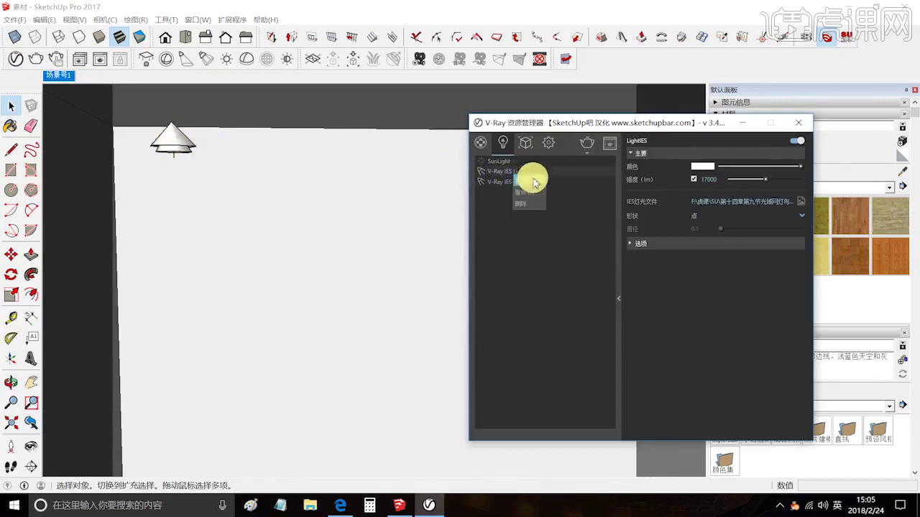
pyautogui.click(168, 149)
pyautogui.rightClick(168, 149)
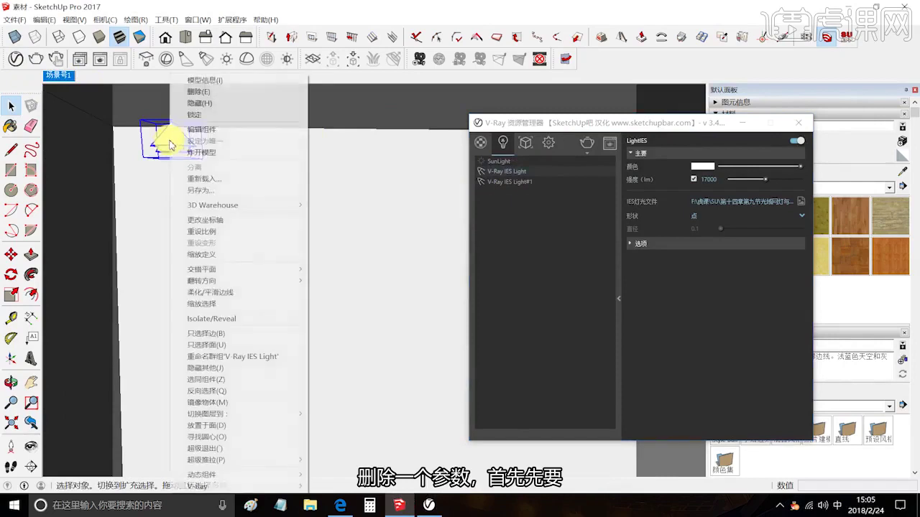
pyautogui.click(555, 223)
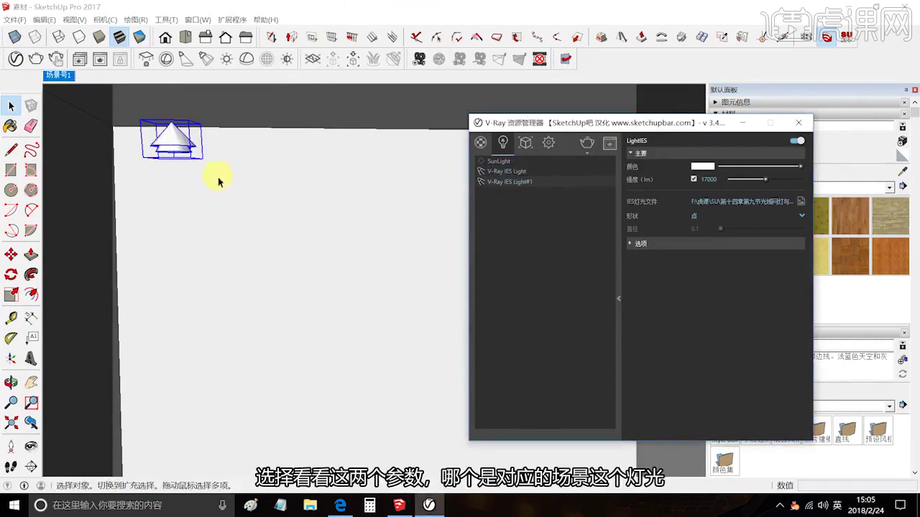
pyautogui.click(417, 202)
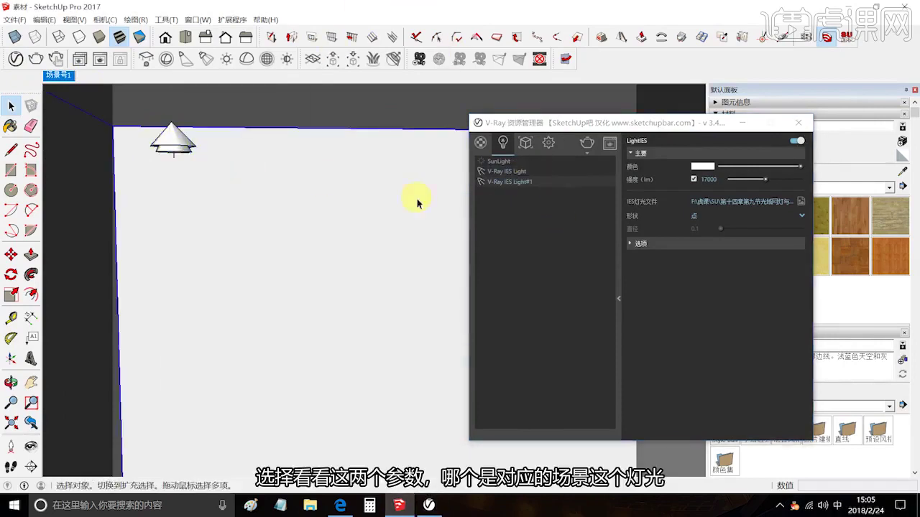
pyautogui.rightClick(516, 186)
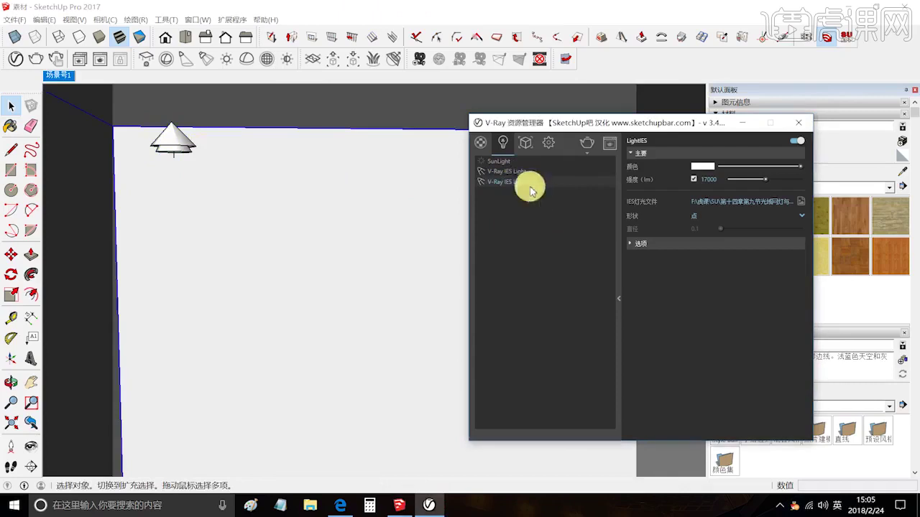
pyautogui.click(260, 175)
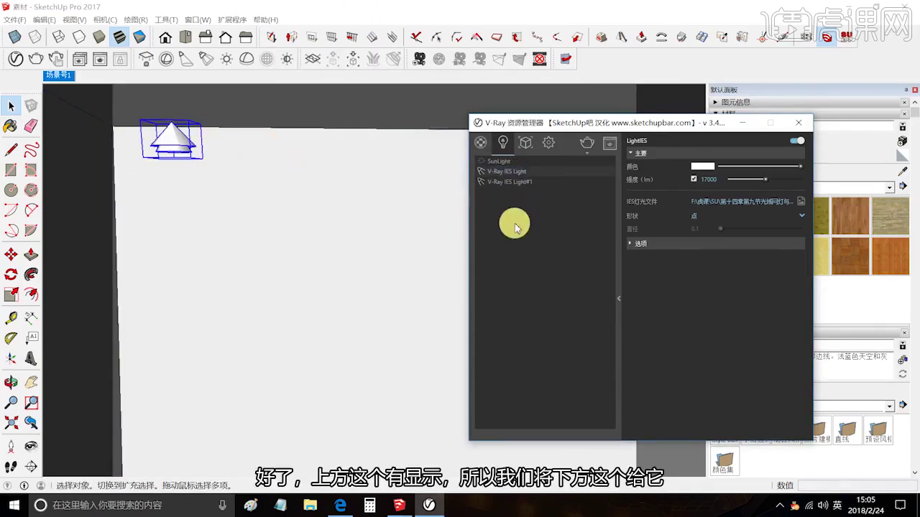
pyautogui.rightClick(505, 181)
pyautogui.click(503, 214)
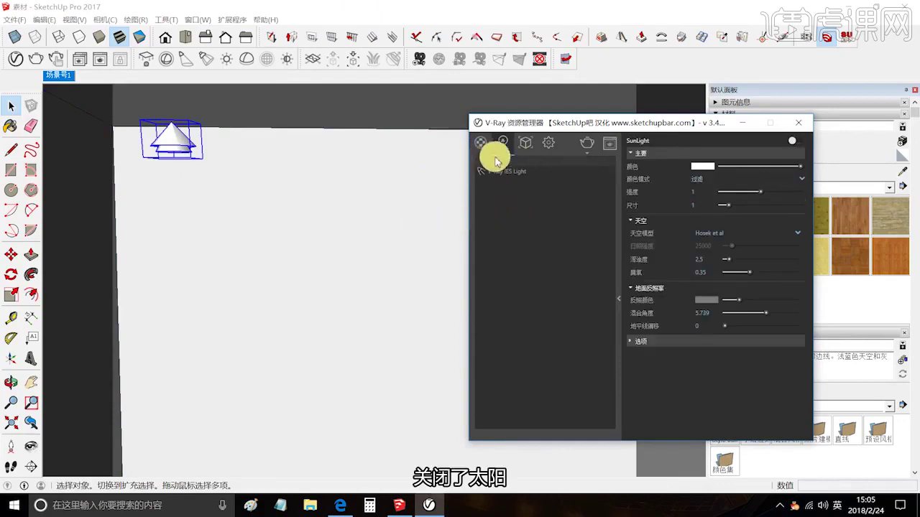
# Set the global illumination's primary rays to irradiance map (发光贴图) in the render settings, and close the asset editor.
pyautogui.click(548, 143)
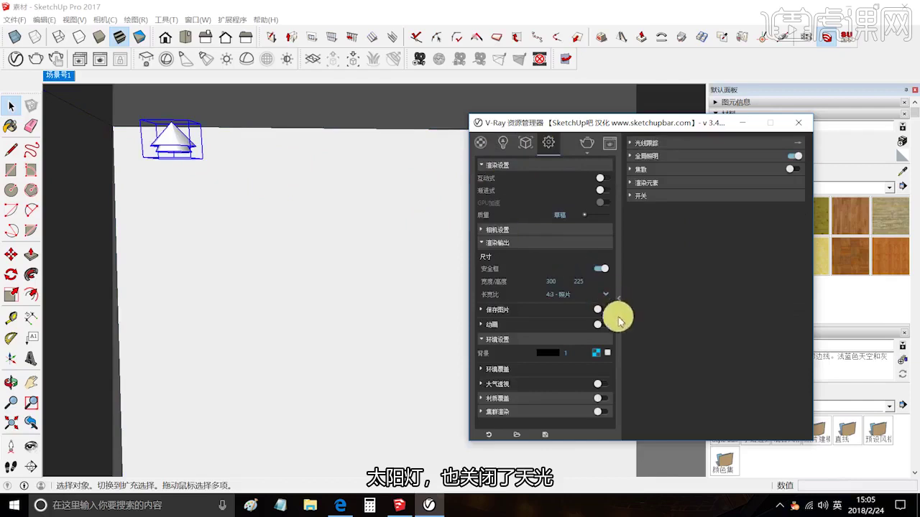
pyautogui.click(605, 353)
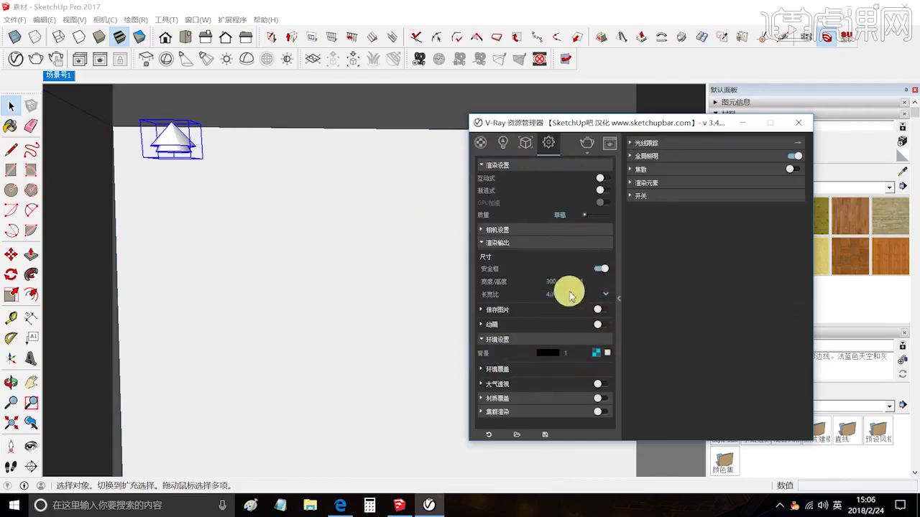
pyautogui.click(632, 157)
pyautogui.click(721, 170)
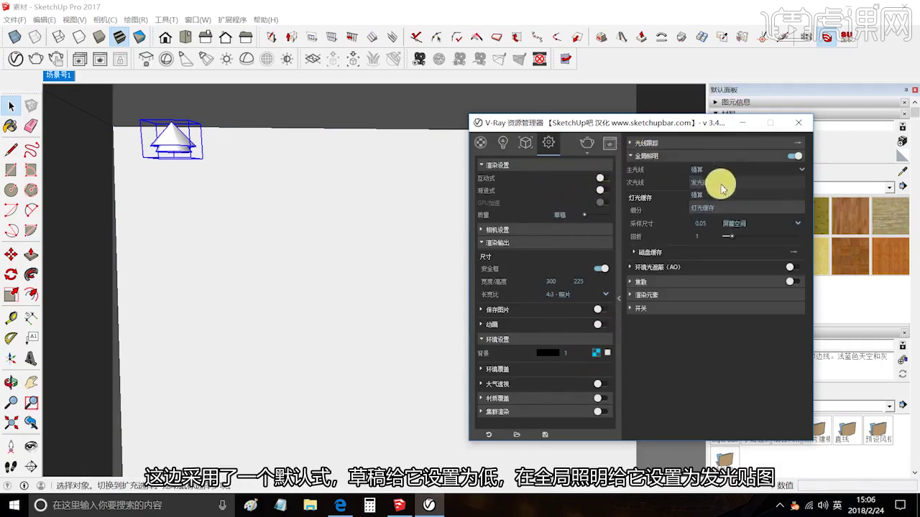
pyautogui.click(723, 182)
pyautogui.click(801, 125)
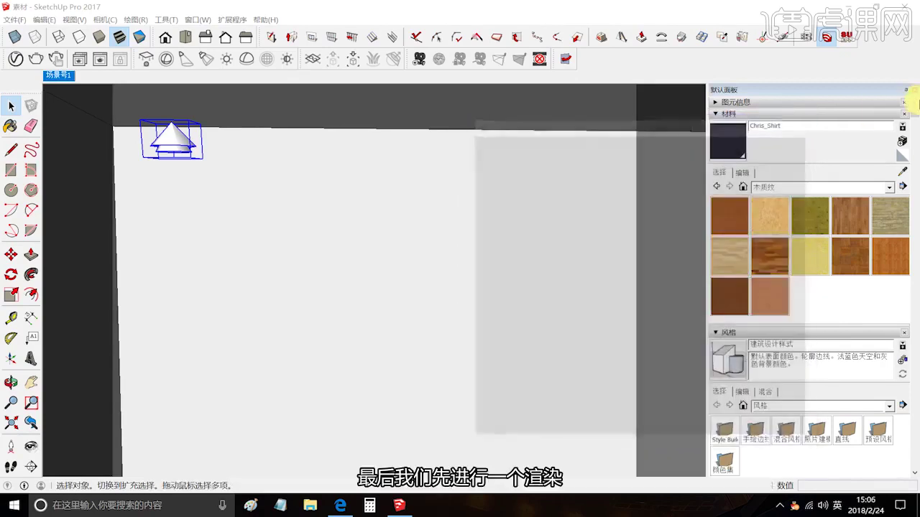
# Test-render the 素材 scene with its IES light and bring the V-Ray progress window forward.
pyautogui.click(48, 64)
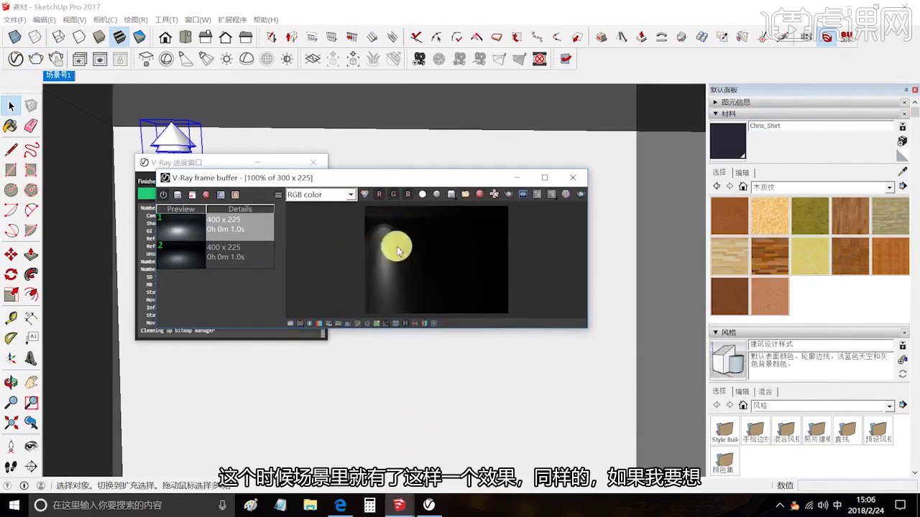
pyautogui.click(431, 506)
pyautogui.click(397, 506)
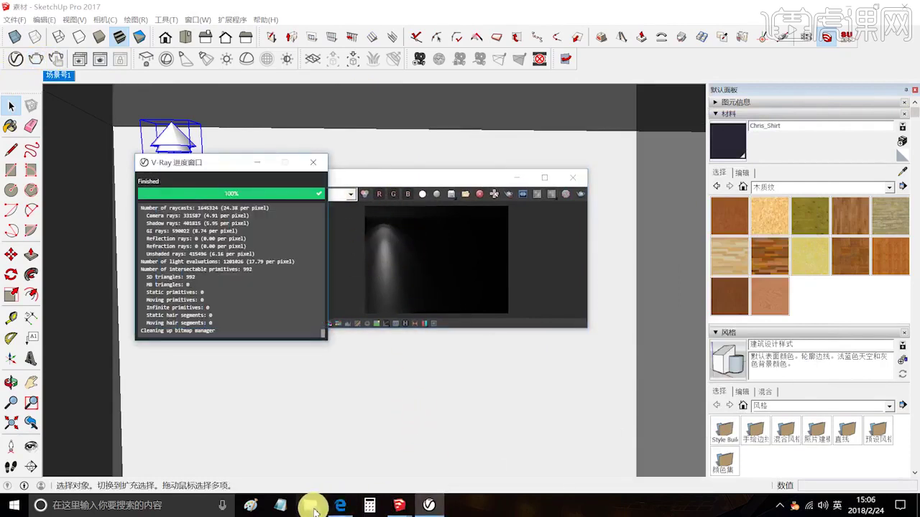
# Open reference image 1 of numbered IES light styles from the lesson's 素材 folder on the desktop, and return to the model.
pyautogui.click(312, 507)
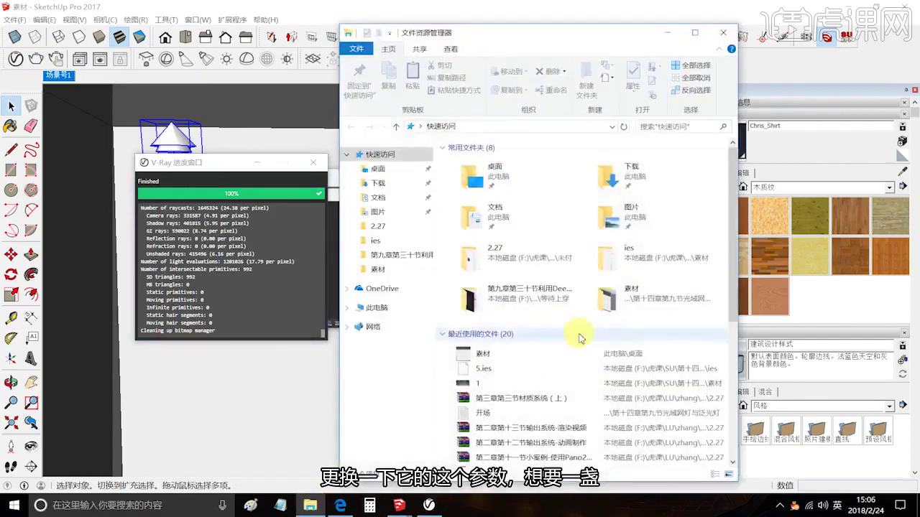
pyautogui.click(377, 168)
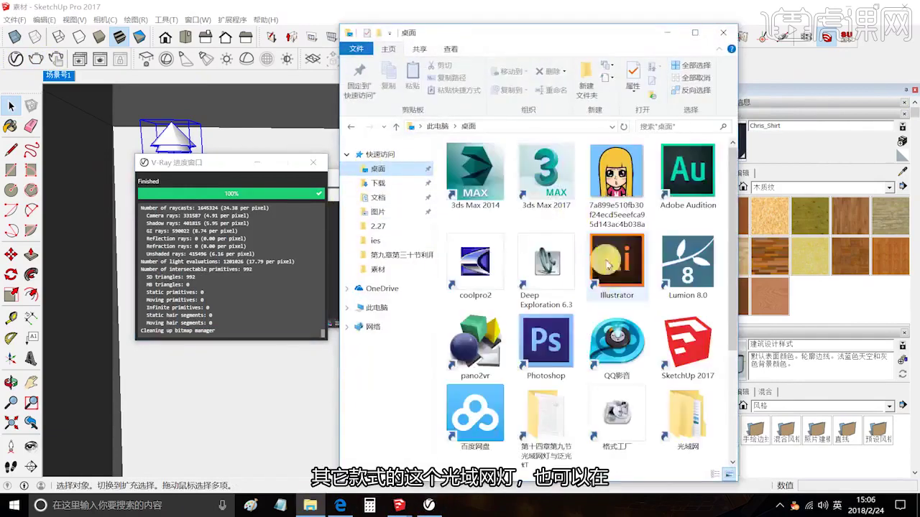
pyautogui.scroll(-3, 628, 305)
pyautogui.doubleClick(546, 287)
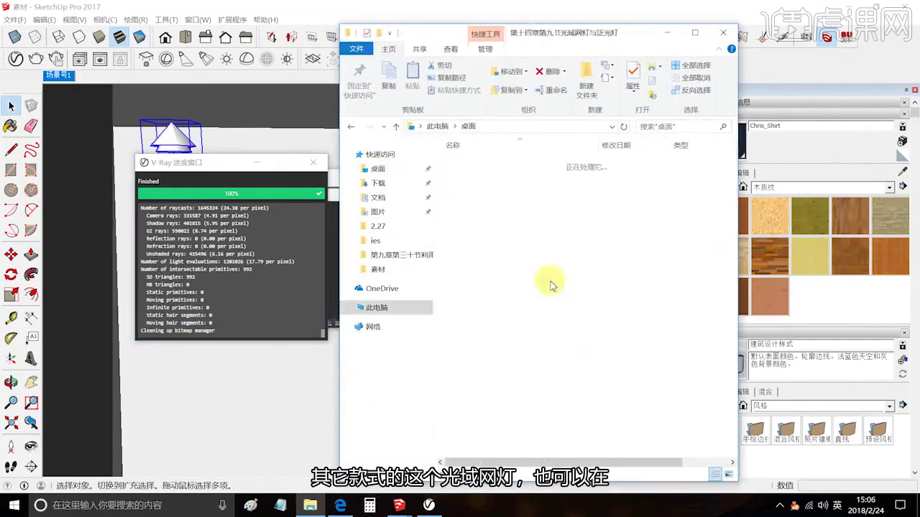
pyautogui.doubleClick(503, 163)
pyautogui.doubleClick(552, 188)
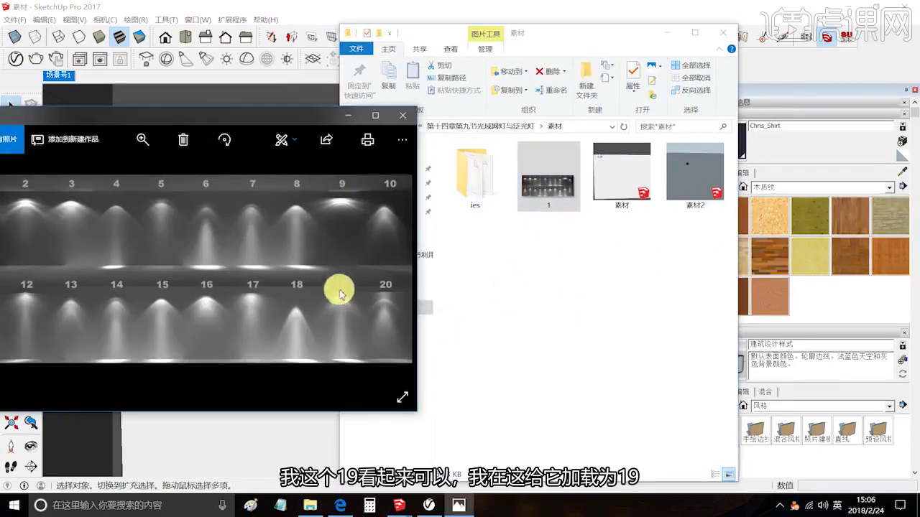
pyautogui.click(314, 5)
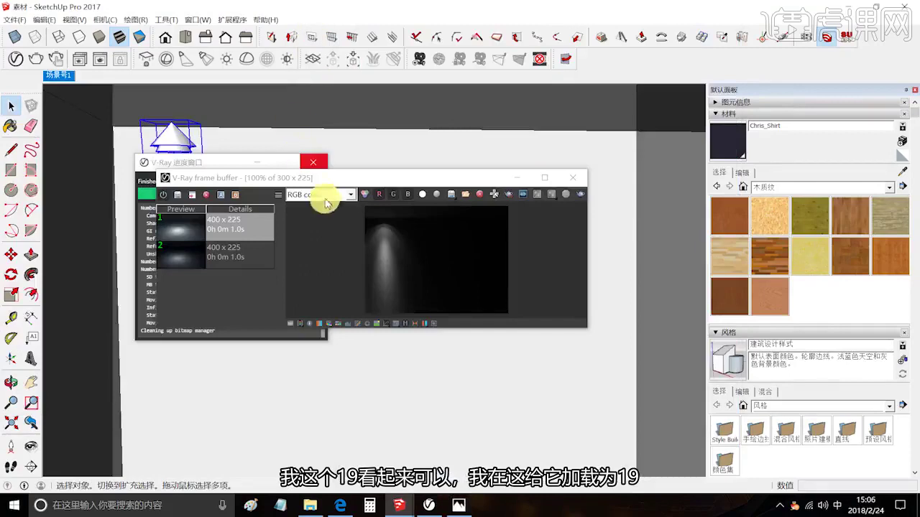
pyautogui.click(518, 177)
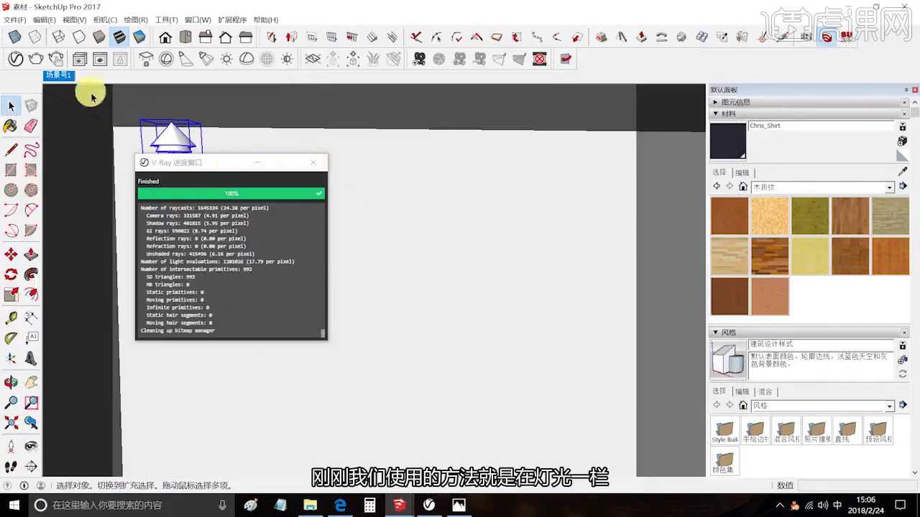
# Select V-Ray IES Light in the V-Ray asset editor and look for file 19 among the available IES light files.
pyautogui.click(15, 59)
pyautogui.click(503, 143)
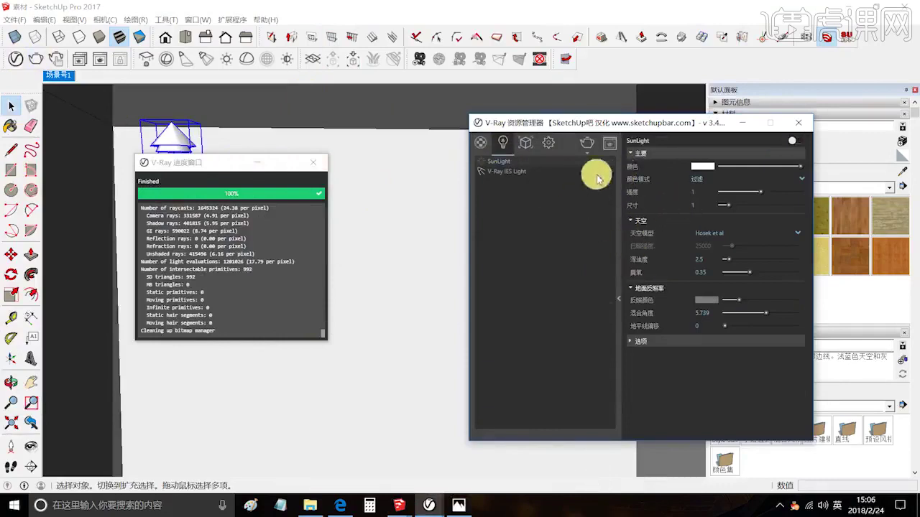
pyautogui.click(509, 171)
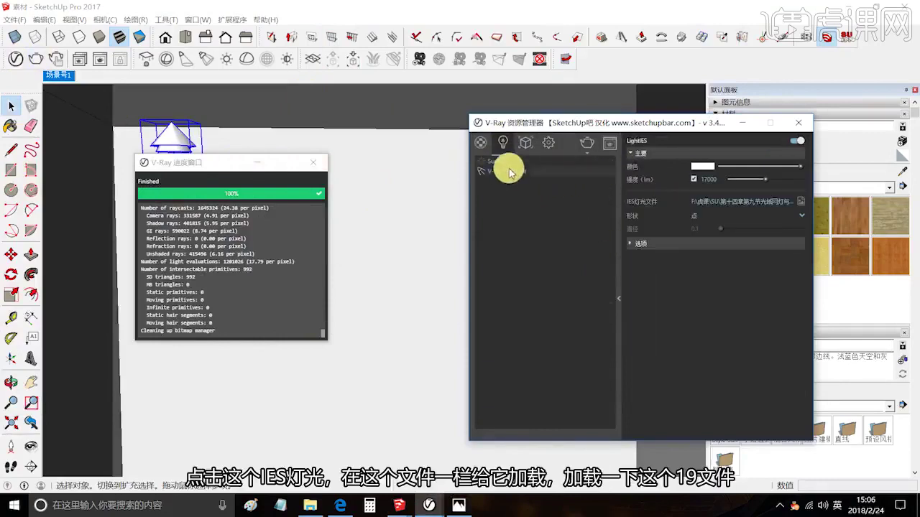
pyautogui.click(800, 202)
pyautogui.scroll(-3, 632, 273)
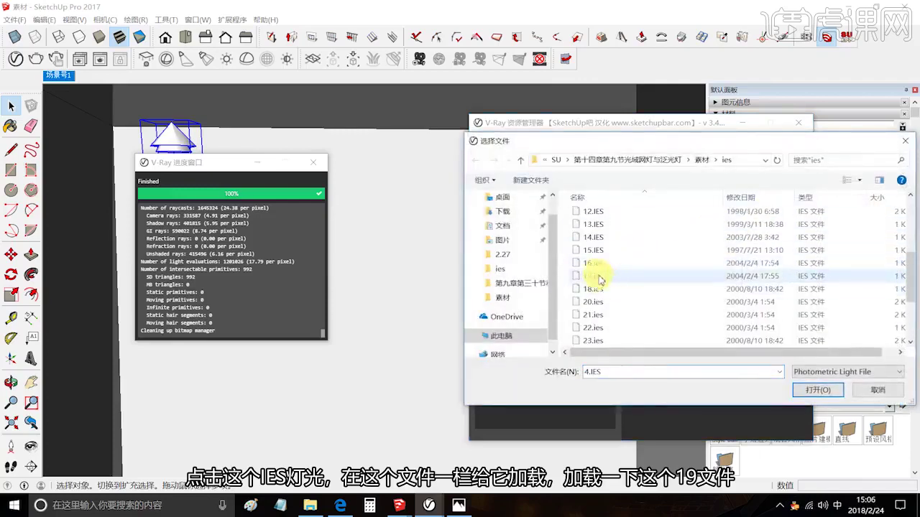
pyautogui.scroll(-3, 612, 297)
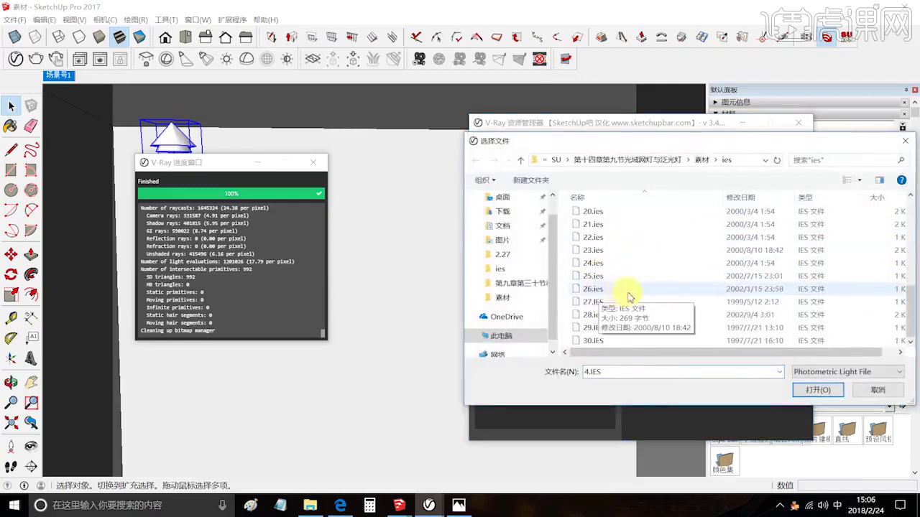
pyautogui.scroll(3, 618, 288)
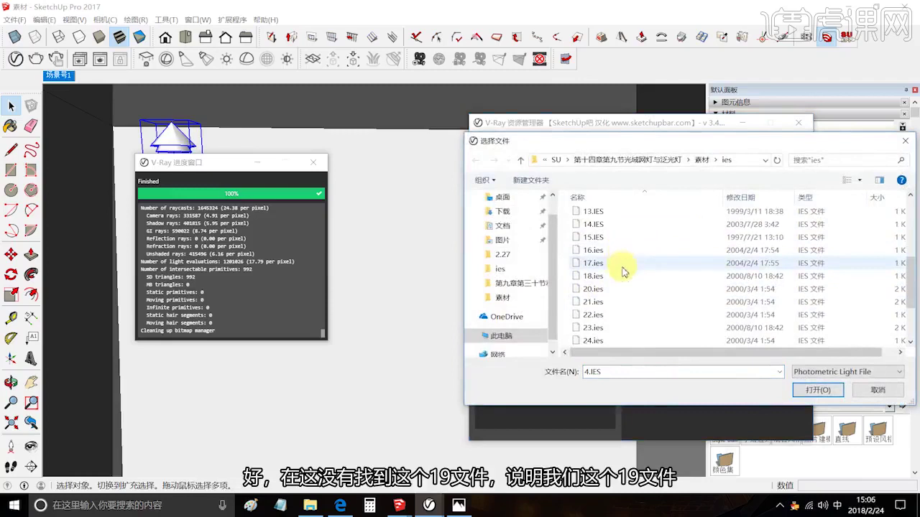
pyautogui.scroll(3, 621, 302)
# Choose another style from the reference image and load 15.IES as the light file of V-Ray IES Light.
pyautogui.click(463, 506)
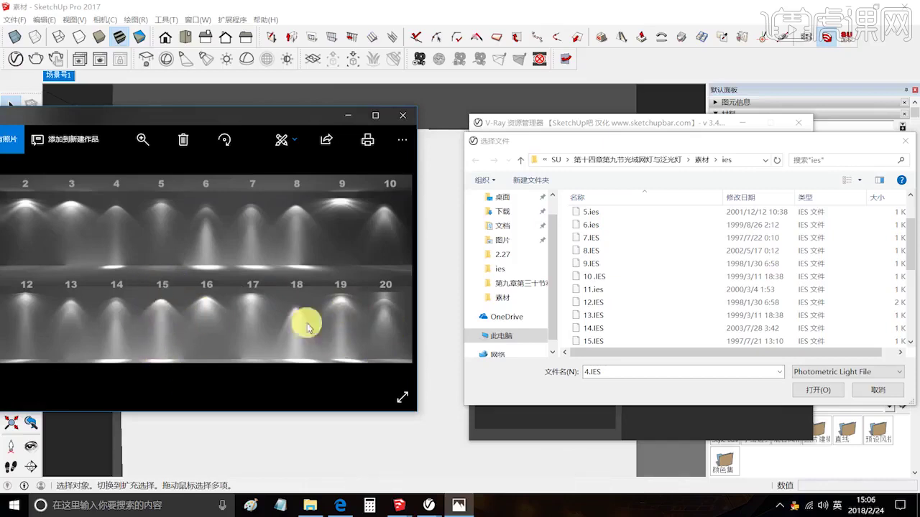
pyautogui.scroll(-1, 618, 302)
pyautogui.click(593, 314)
pyautogui.doubleClick(594, 313)
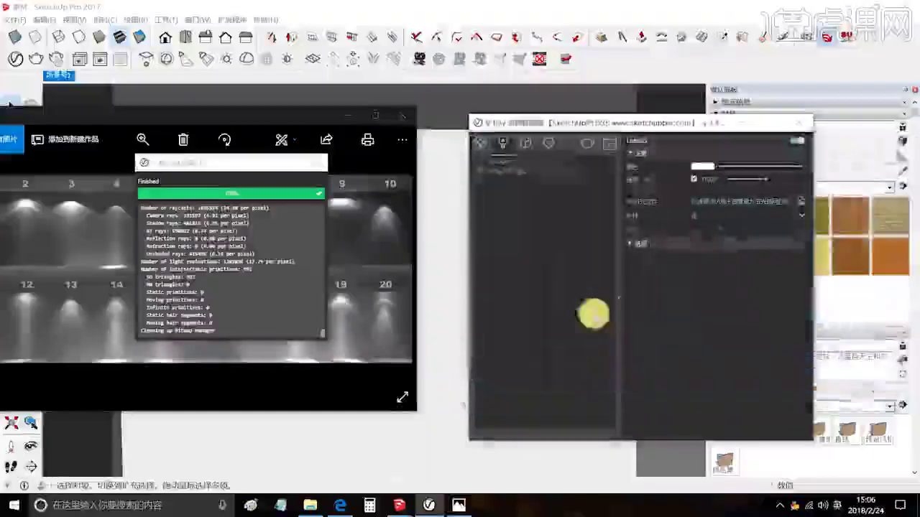
pyautogui.click(350, 116)
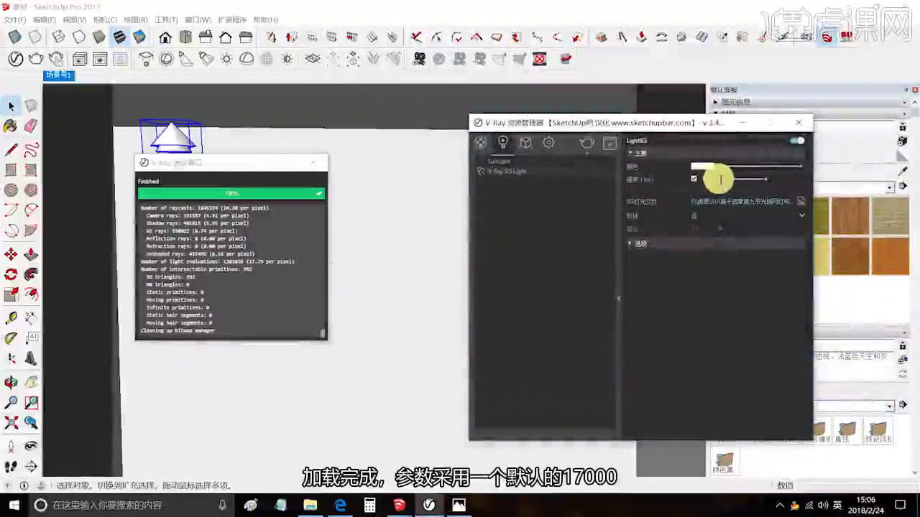
# Test-render the scene with the new IES file and compare the light shape with the reference image.
pyautogui.click(313, 162)
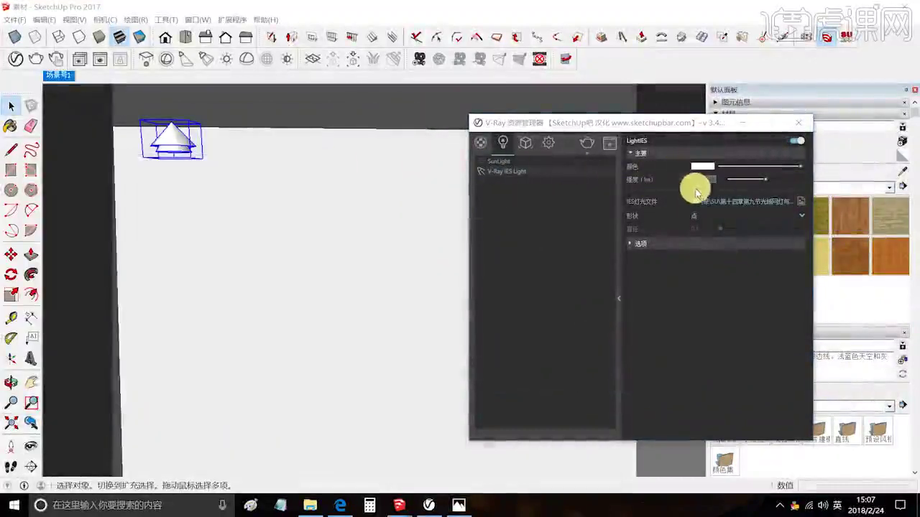
pyautogui.click(586, 142)
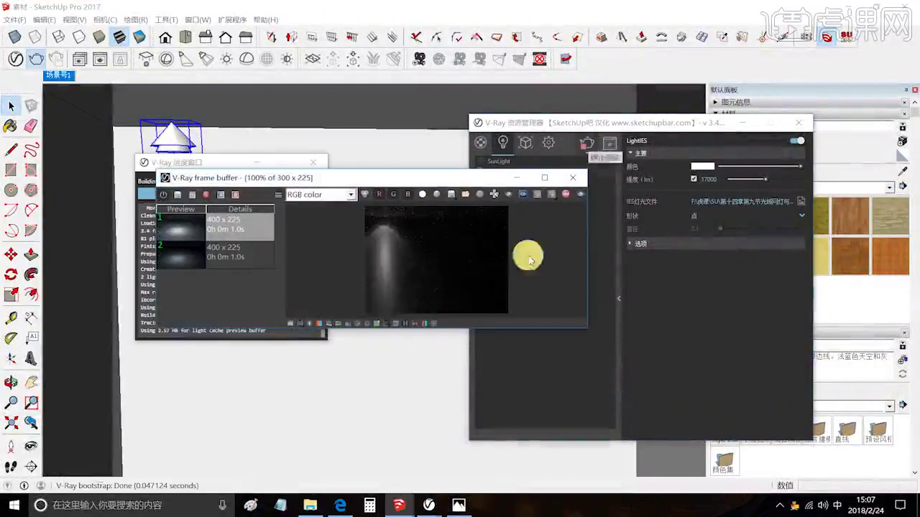
pyautogui.click(459, 506)
pyautogui.moveTo(238, 122); pyautogui.dragTo(775, 72)
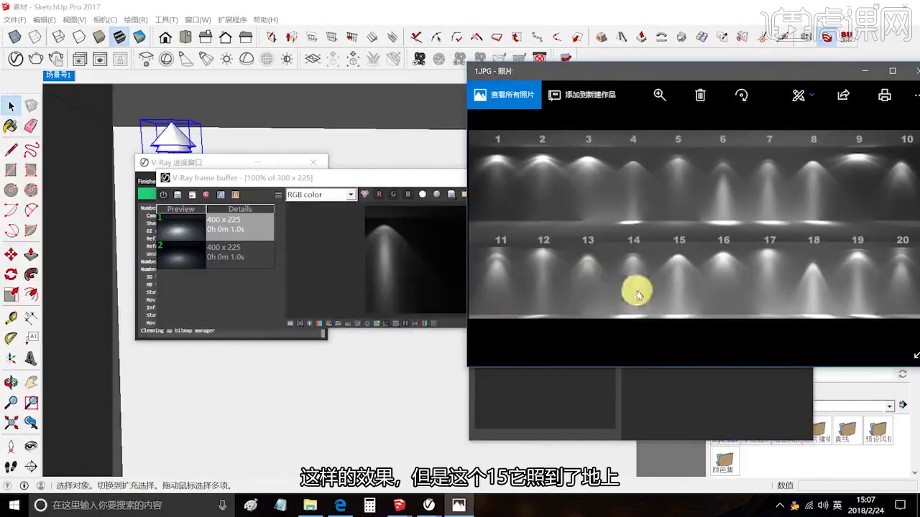
pyautogui.click(383, 185)
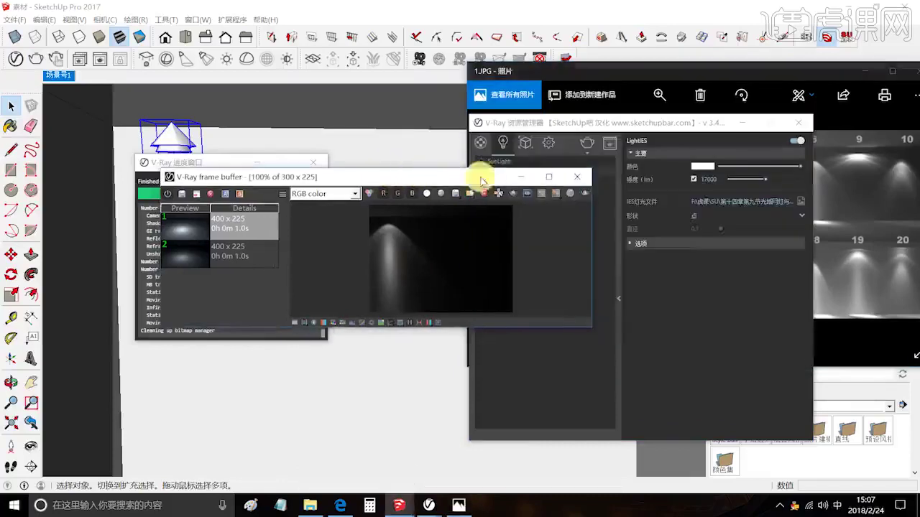
pyautogui.click(585, 170)
pyautogui.click(313, 162)
# Render the scene again from an angle showing the floor, inspect the light reaching it enlarged, and close the render windows.
pyautogui.moveTo(354, 296)
pyautogui.mouseDown(button='middle')
pyautogui.moveTo(365, 249)
pyautogui.moveTo(376, 312)
pyautogui.moveTo(361, 310)
pyautogui.mouseUp(button='middle')
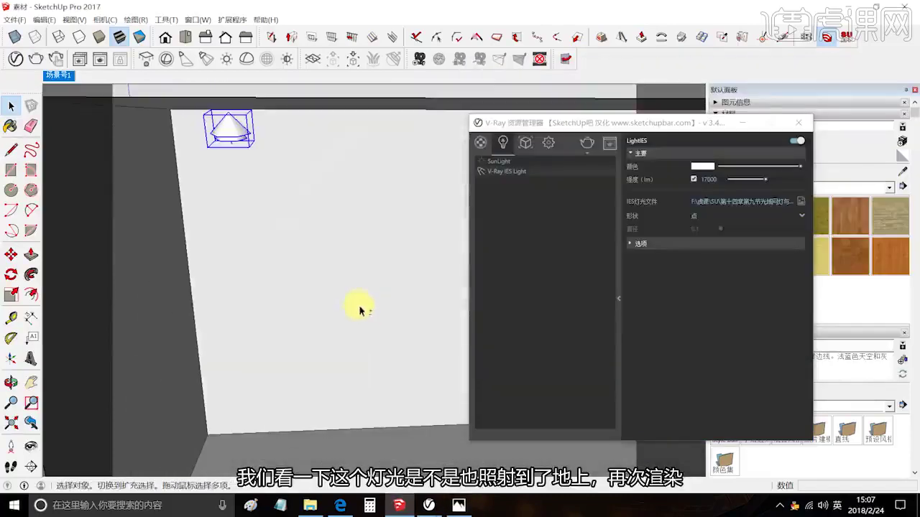
pyautogui.click(585, 145)
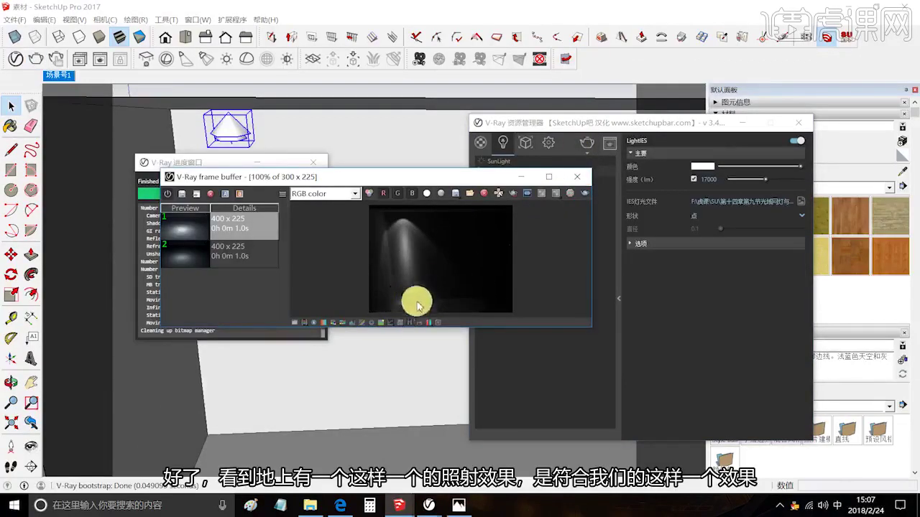
pyautogui.click(548, 177)
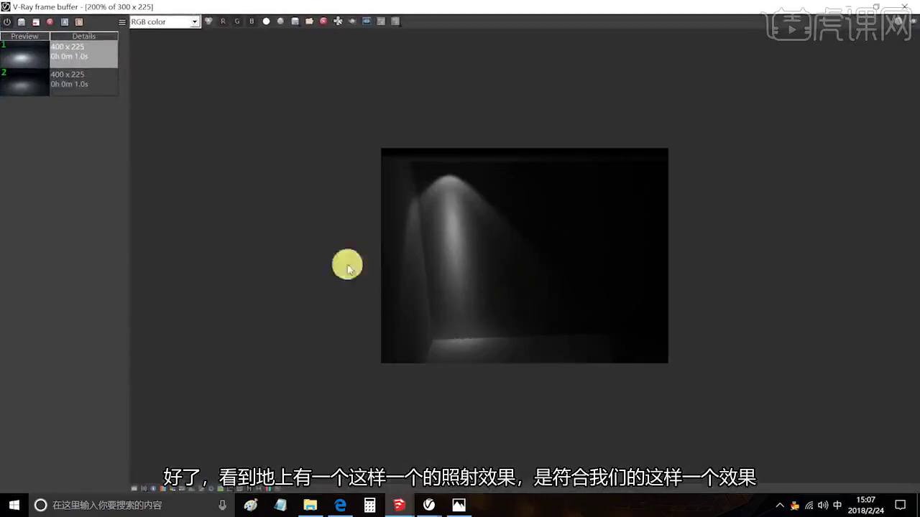
pyautogui.click(914, 6)
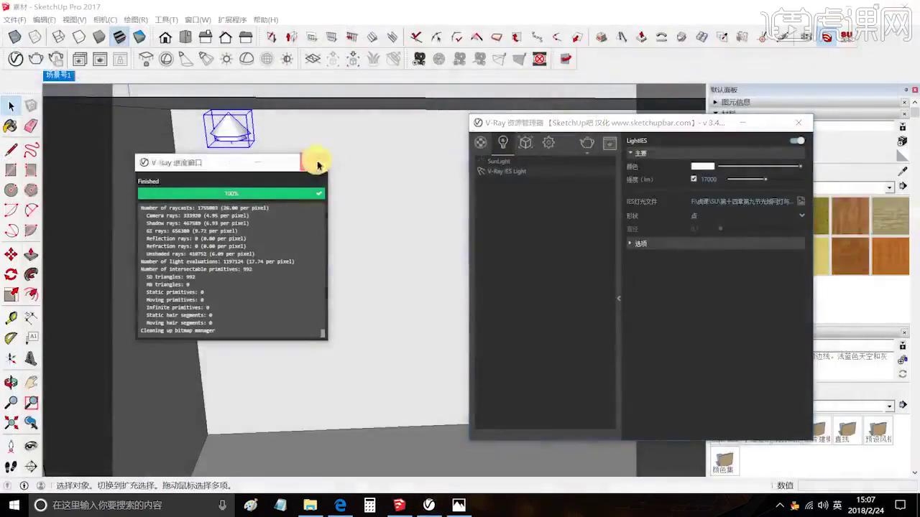
pyautogui.click(318, 158)
pyautogui.moveTo(677, 128); pyautogui.dragTo(730, 130)
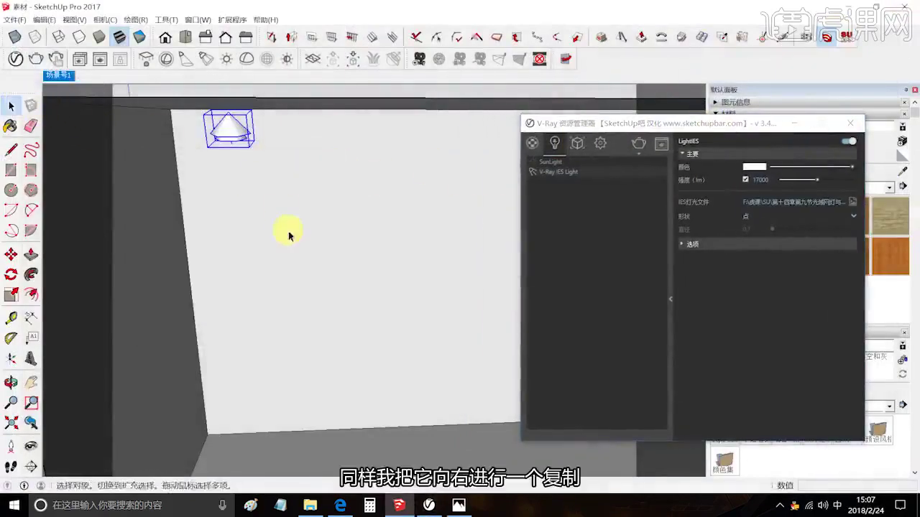
pyautogui.moveTo(287, 233); pyautogui.dragTo(332, 207, button='middle')
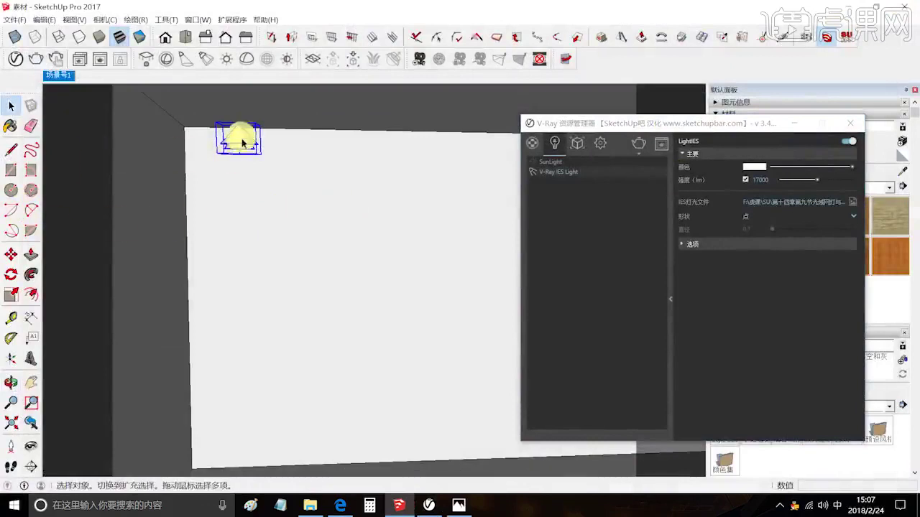
pyautogui.click(11, 254)
pyautogui.click(235, 205)
pyautogui.press('ctrl')
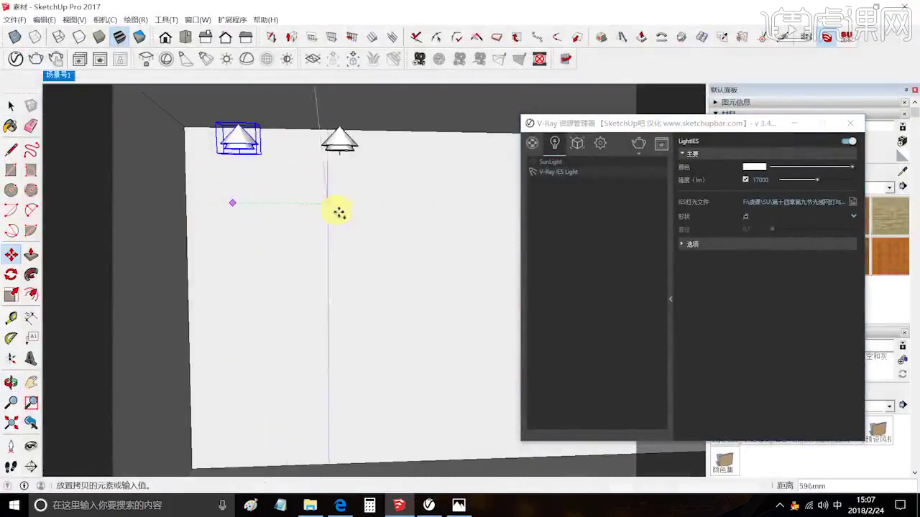
pyautogui.click(382, 198)
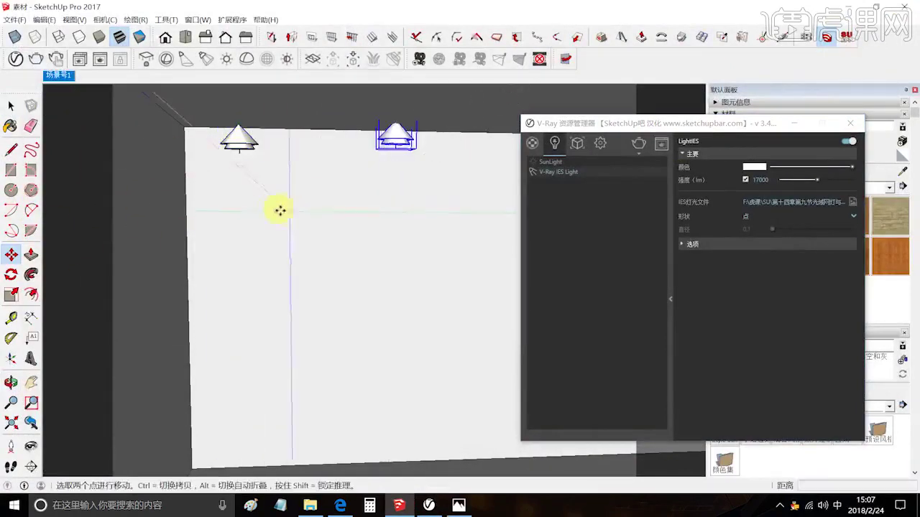
pyautogui.hotkey('ctrl', 'z')
# Copy the IES light along the wall to a spot about 1760 mm away from the original.
pyautogui.click(11, 106)
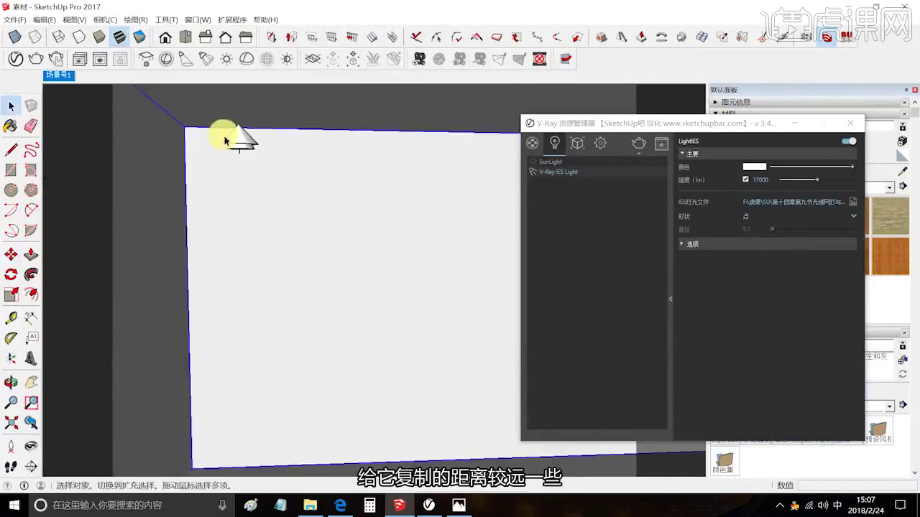
pyautogui.keyDown('shift'); pyautogui.moveTo(325, 180); pyautogui.dragTo(265, 181, button='middle'); pyautogui.keyUp('shift')
pyautogui.click(184, 156)
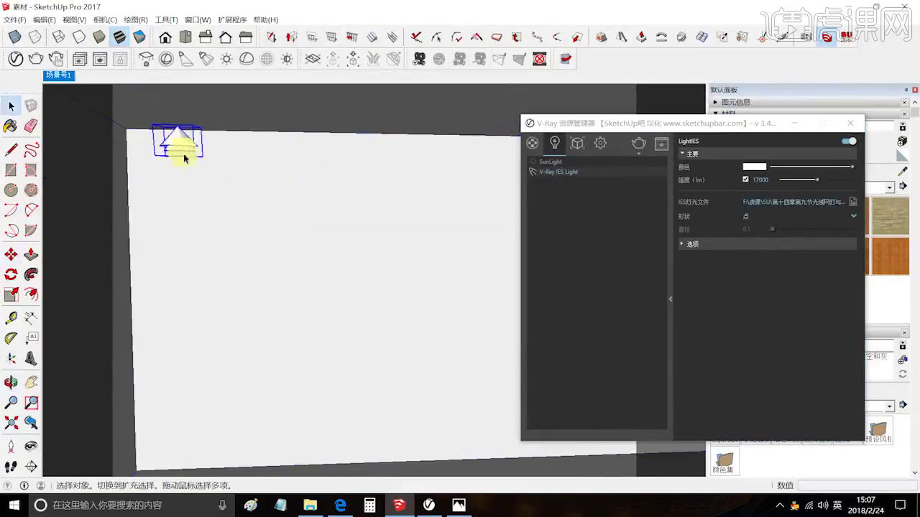
pyautogui.click(10, 254)
pyautogui.click(188, 253)
pyautogui.press('ctrl')
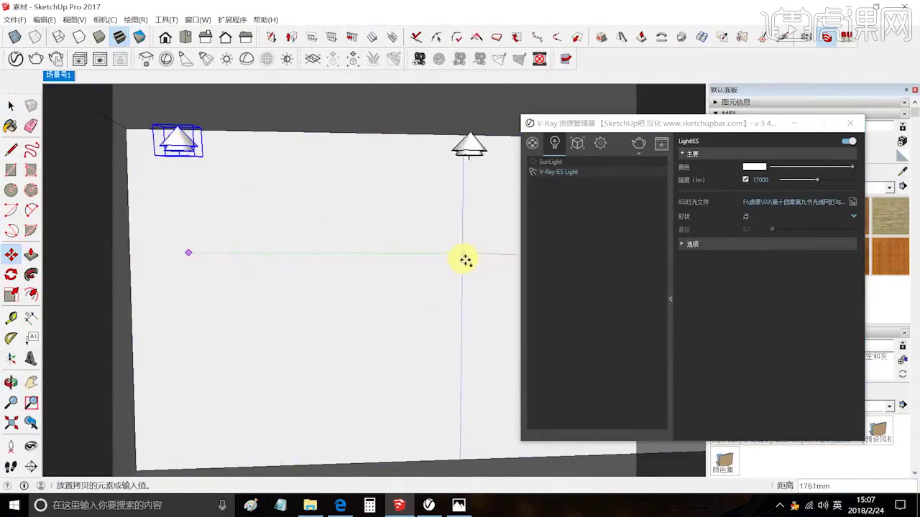
pyautogui.click(470, 263)
# Frame the wall with both IES lights and add this view as a new scene.
pyautogui.keyDown('shift'); pyautogui.moveTo(470, 263); pyautogui.dragTo(306, 273, button='middle'); pyautogui.keyUp('shift')
pyautogui.keyDown('shift'); pyautogui.moveTo(385, 249); pyautogui.dragTo(426, 225, button='middle'); pyautogui.keyUp('shift')
pyautogui.rightClick(59, 81)
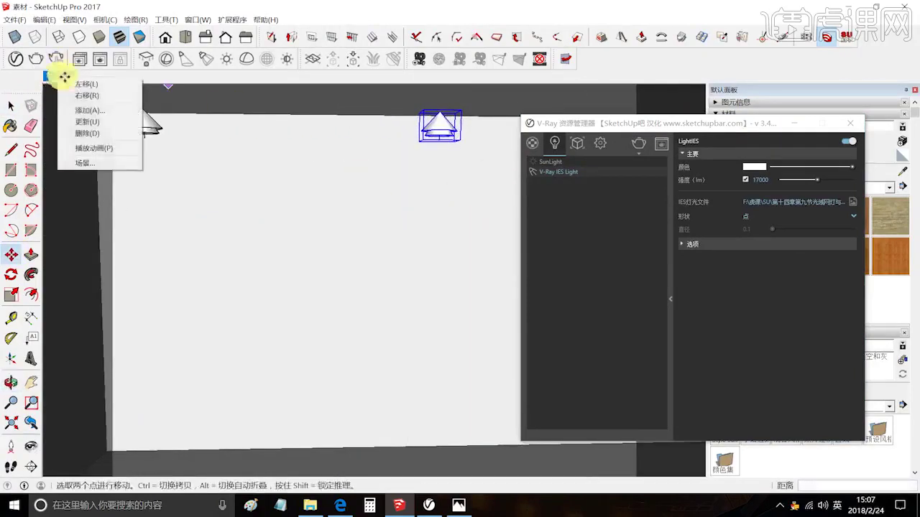
pyautogui.click(93, 111)
# Make the copied IES light unique so that it has its own light settings.
pyautogui.click(10, 107)
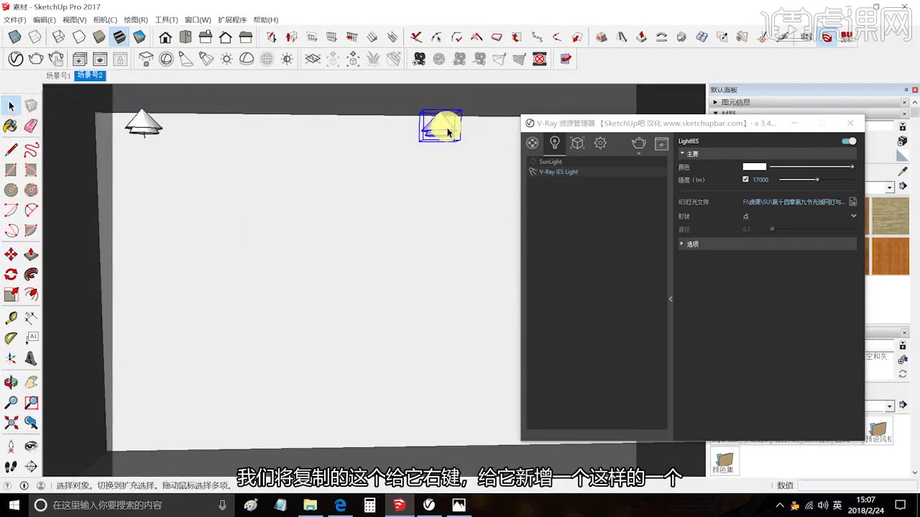
pyautogui.rightClick(447, 133)
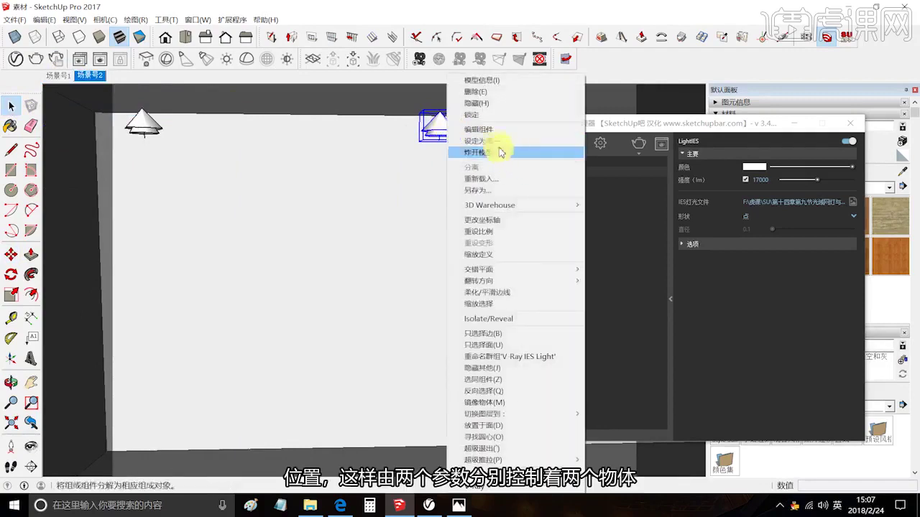
pyautogui.click(477, 150)
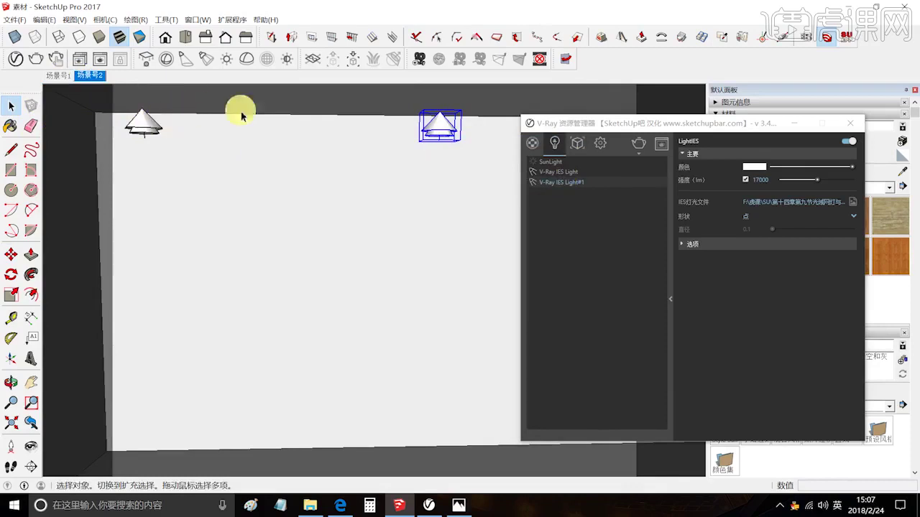
# Rename the V-Ray IES Light#1 asset as 右侧2 in the asset editor.
pyautogui.rightClick(589, 184)
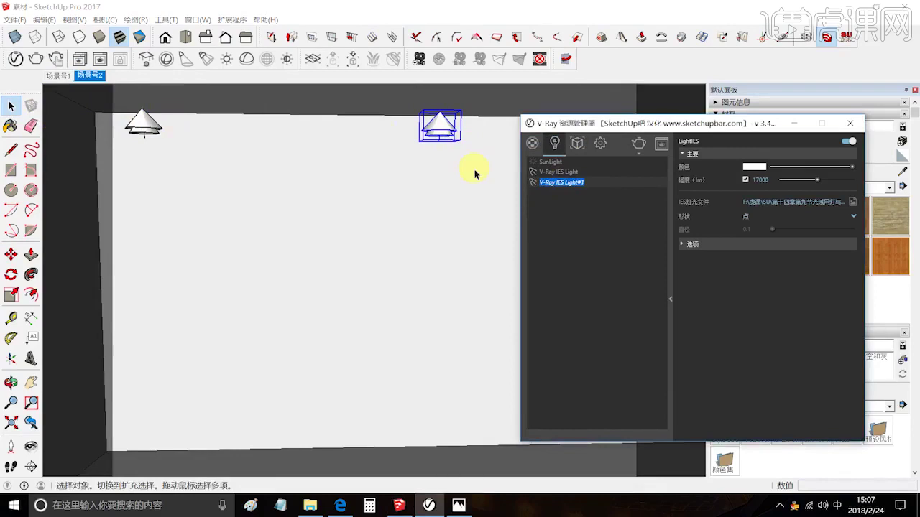
pyautogui.write('石膏2')
pyautogui.press('shift')
pyautogui.write('2')
pyautogui.press('Return')
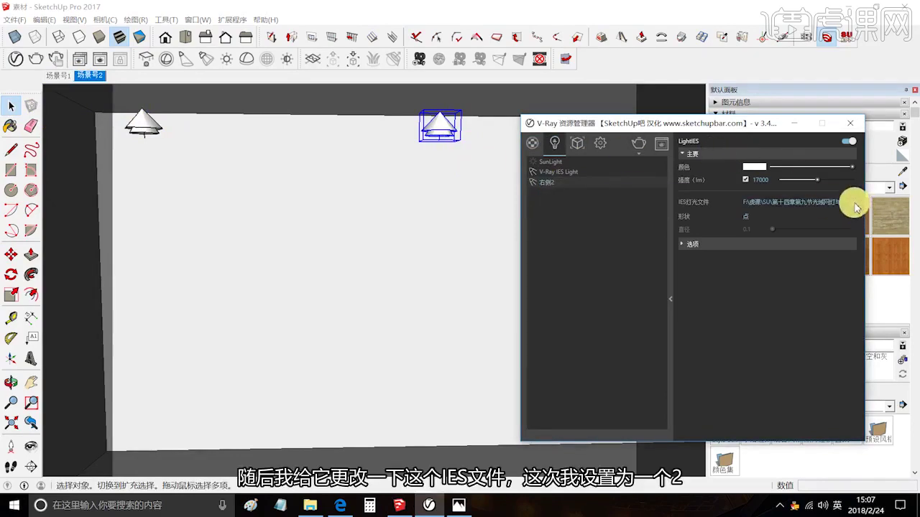
# Check the IES reference chart in 1.JPG and load IES file number 2 for the 右侧2 light.
pyautogui.click(472, 506)
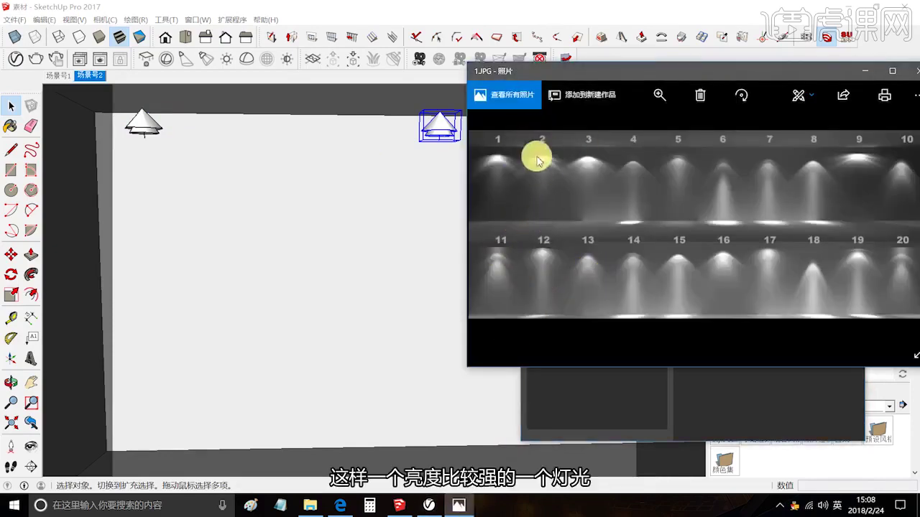
pyautogui.click(864, 71)
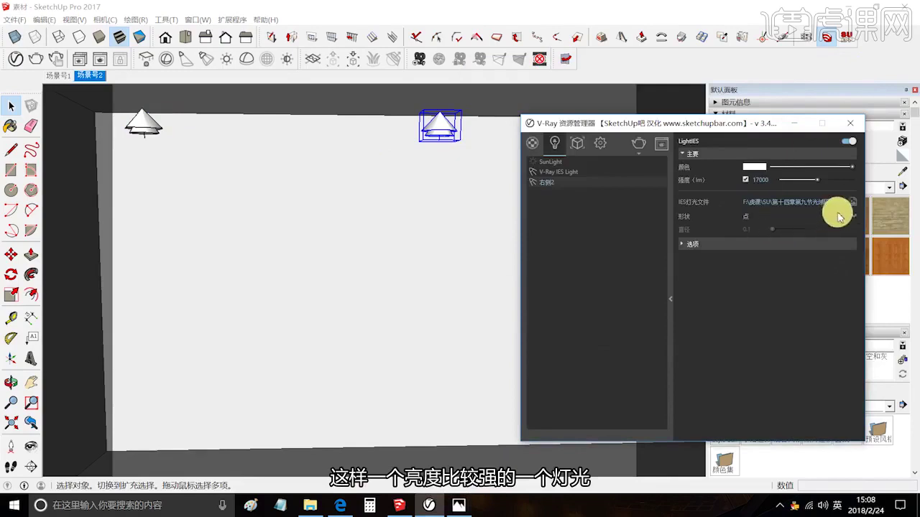
pyautogui.click(852, 202)
pyautogui.doubleClick(631, 227)
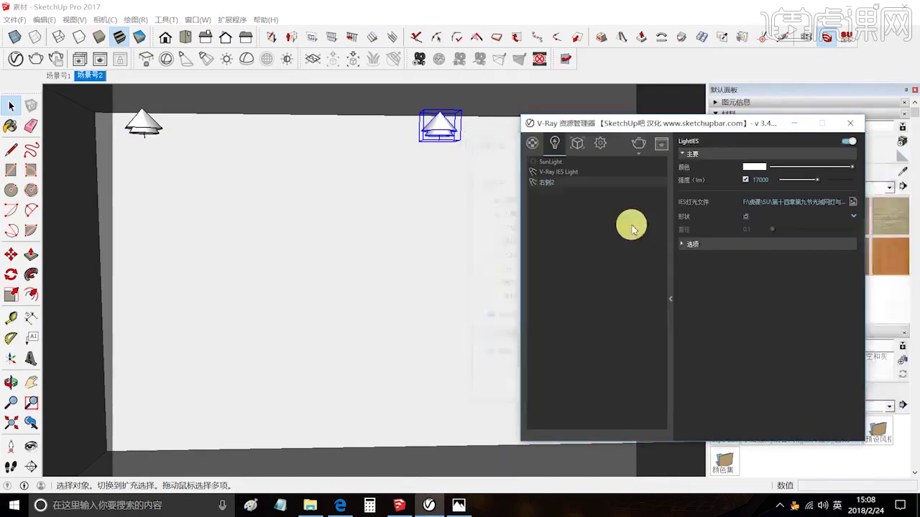
# Render the wall with both IES lights and compare the result with the reference chart in 1.JPG.
pyautogui.click(638, 143)
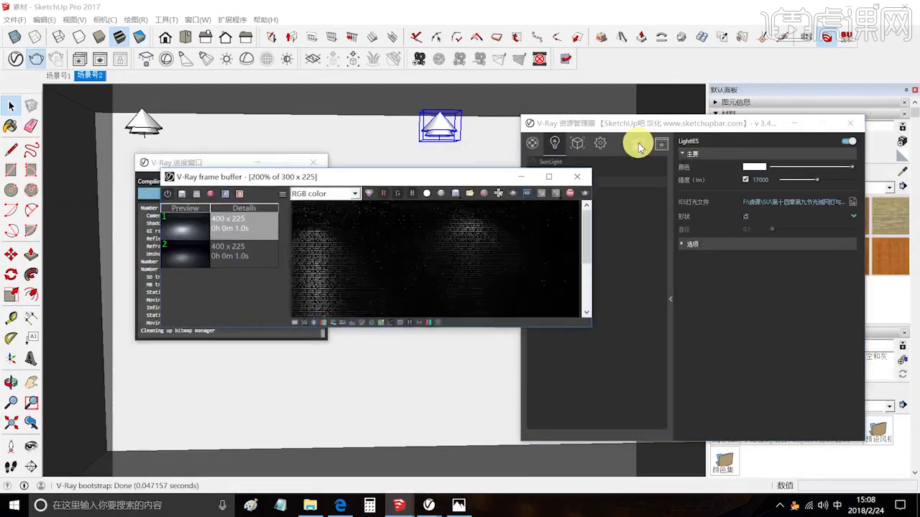
pyautogui.click(548, 177)
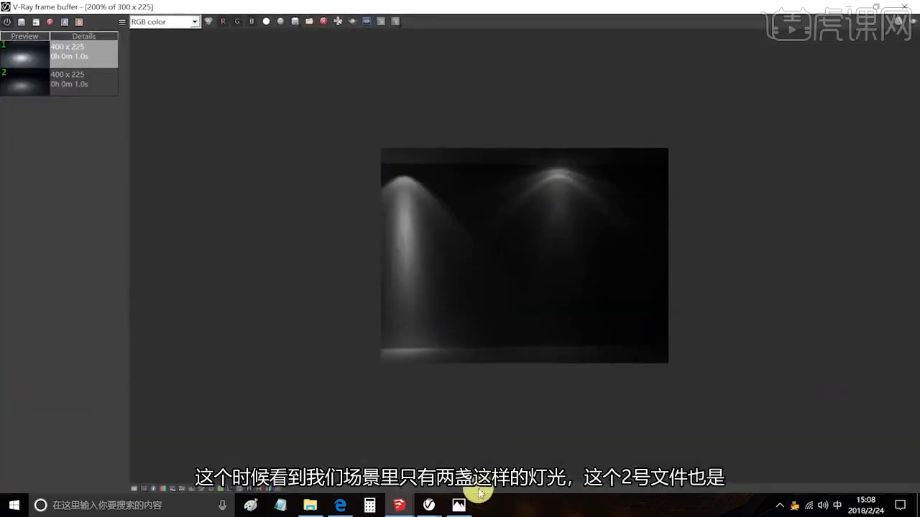
pyautogui.click(458, 505)
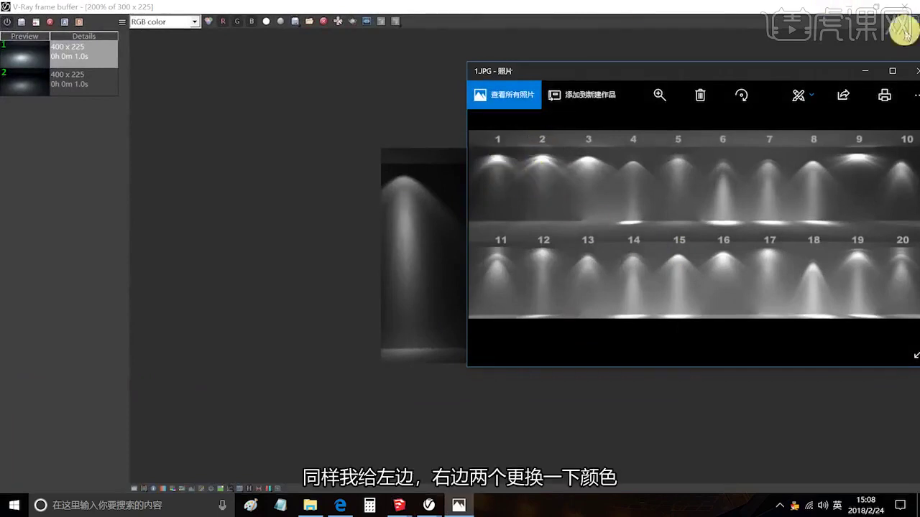
pyautogui.click(832, 72)
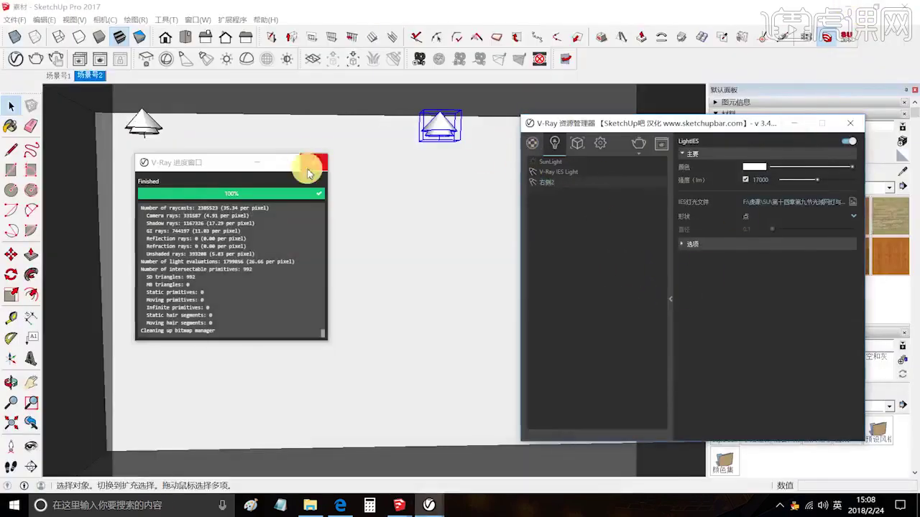
pyautogui.click(309, 165)
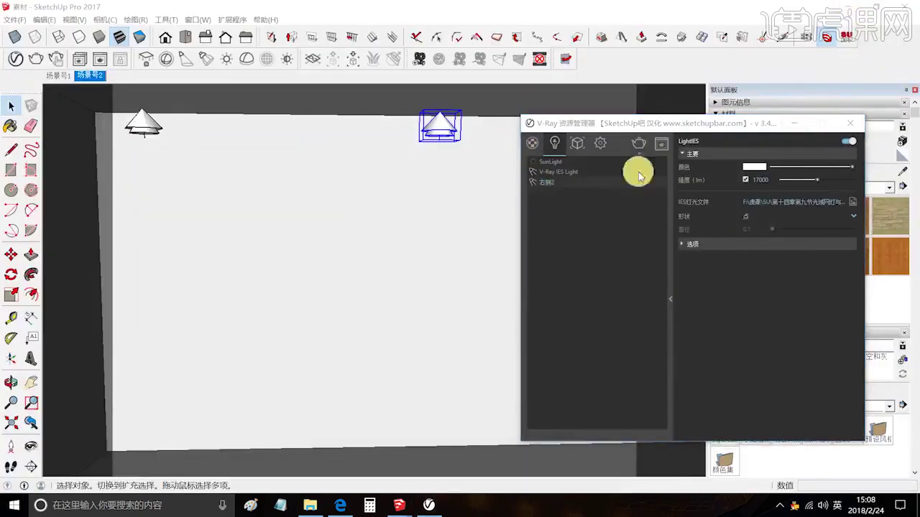
# Set the color of the 右侧2 light to light cyan.
pyautogui.click(757, 168)
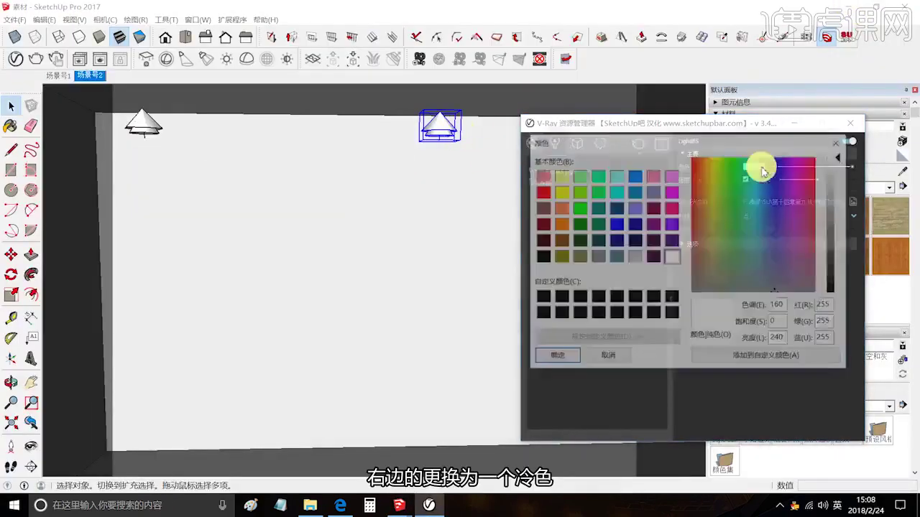
pyautogui.click(615, 175)
pyautogui.click(565, 364)
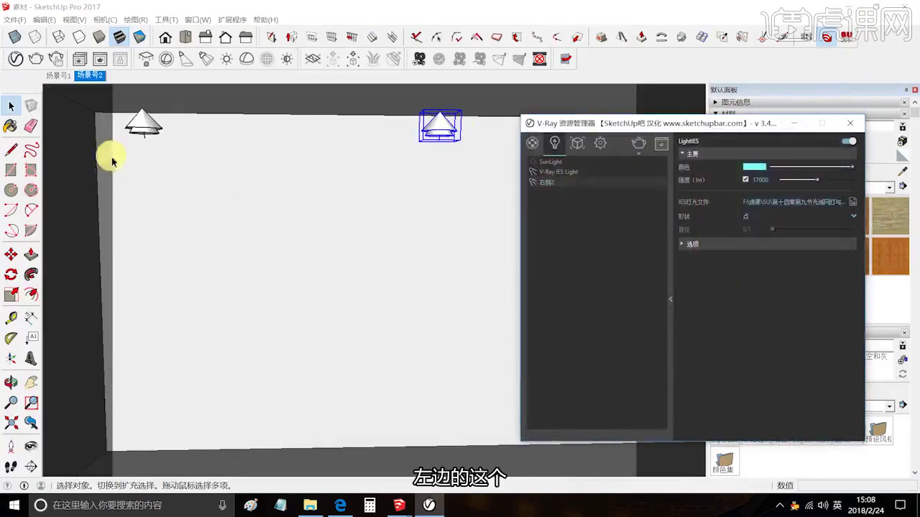
# Set the color of the original V-Ray IES Light to light cyan (RGB 128, 255, 255).
pyautogui.click(144, 127)
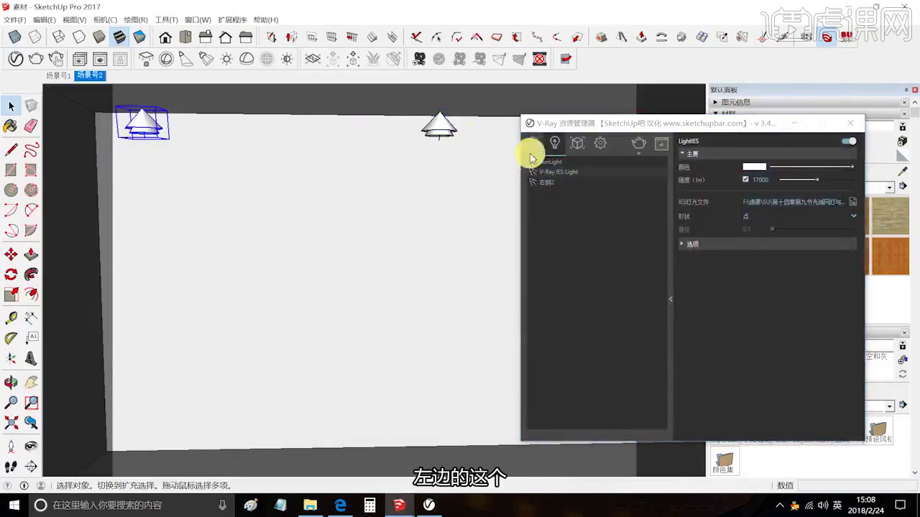
pyautogui.click(567, 174)
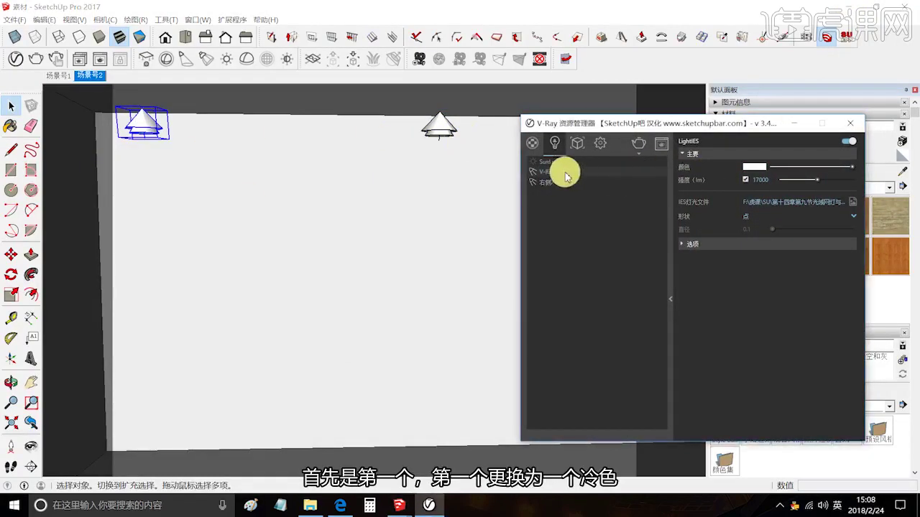
pyautogui.click(753, 167)
pyautogui.click(616, 176)
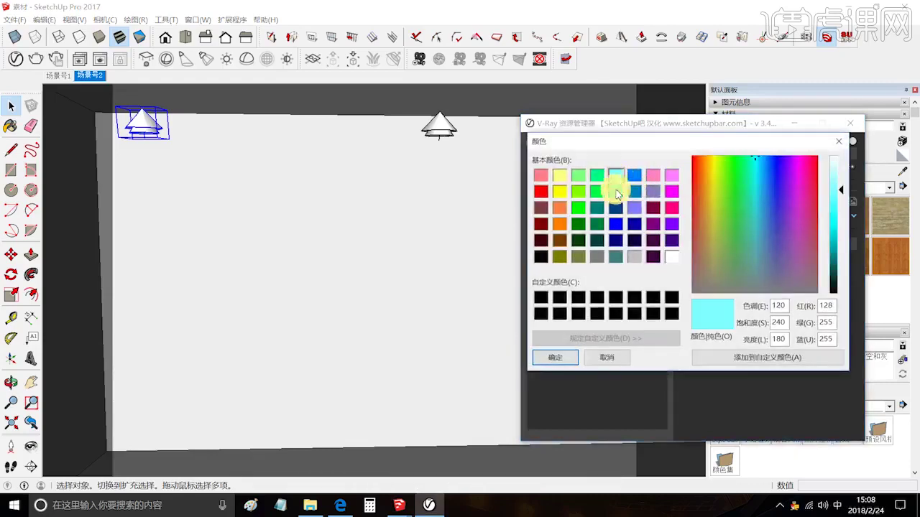
pyautogui.click(553, 361)
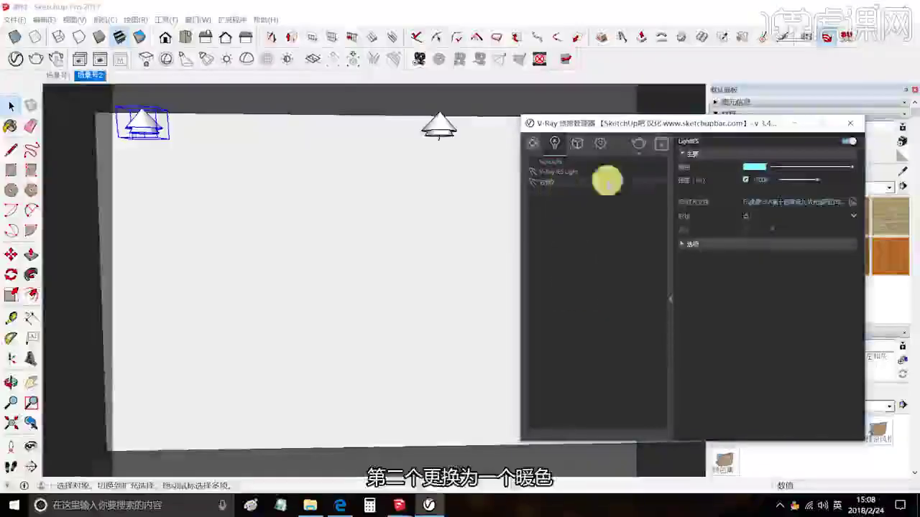
# Set the color of the 右侧2 light to yellow (RGB 255, 255, 0).
pyautogui.click(754, 166)
pyautogui.click(564, 192)
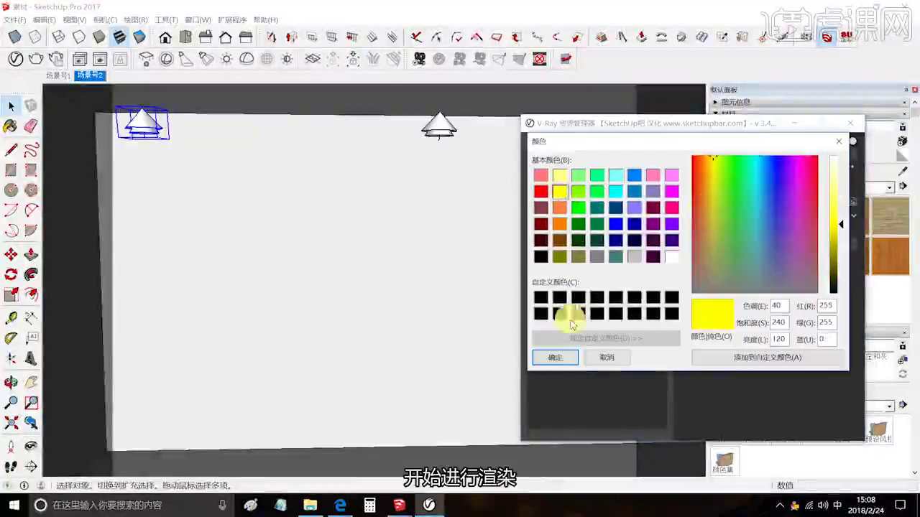
pyautogui.click(553, 362)
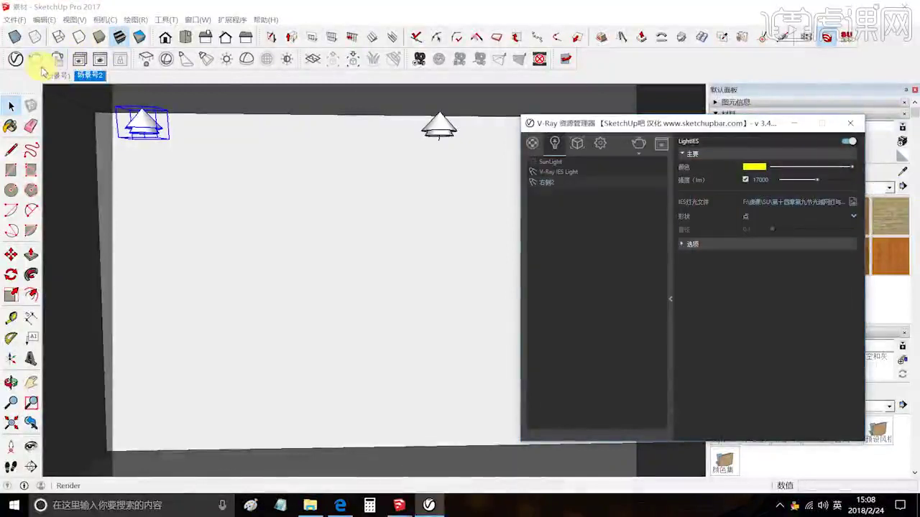
# Render the wall with the cyan and yellow lights and save the image to the frame buffer history.
pyautogui.click(37, 65)
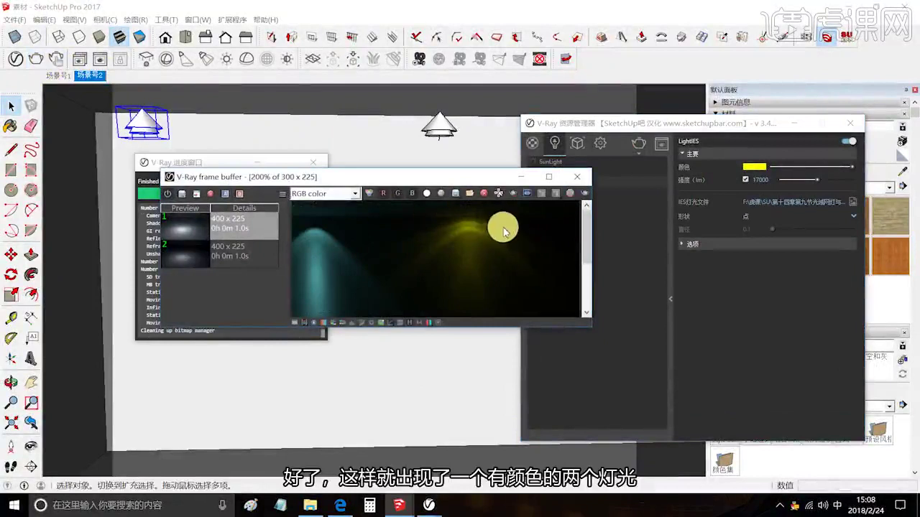
pyautogui.click(578, 177)
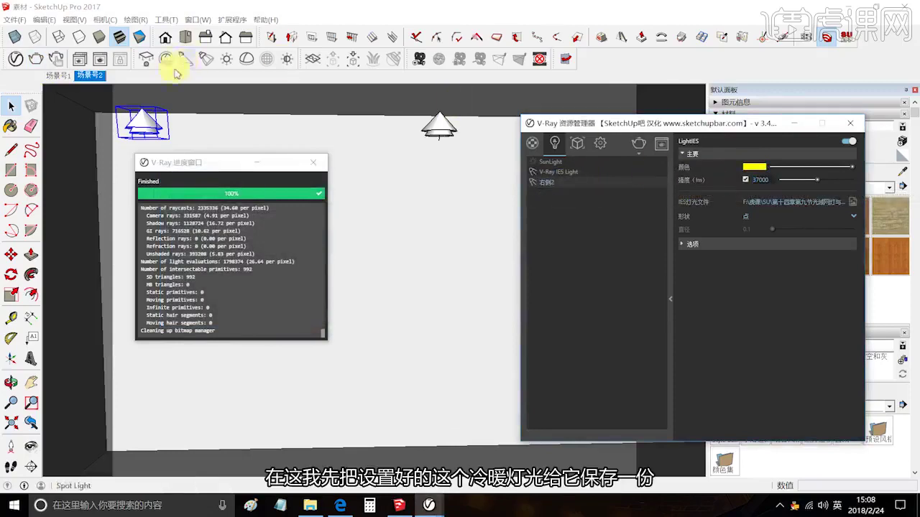
pyautogui.click(100, 59)
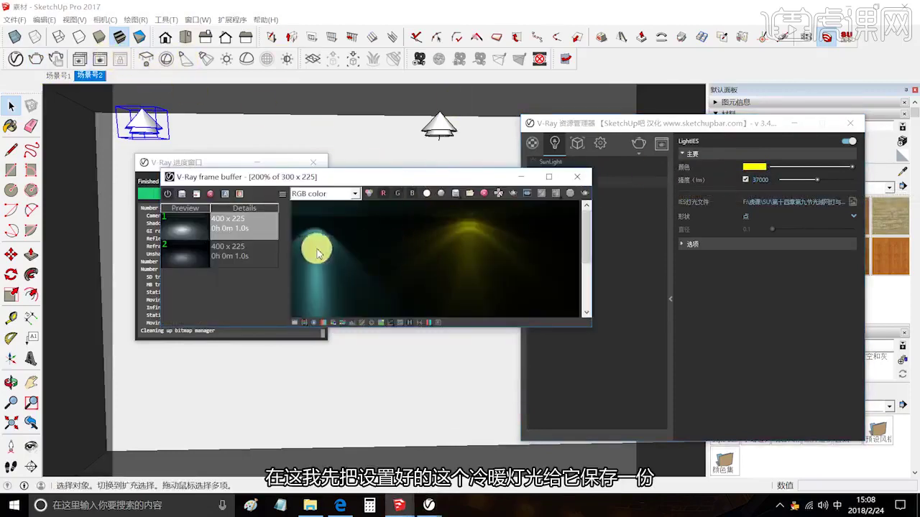
pyautogui.click(182, 194)
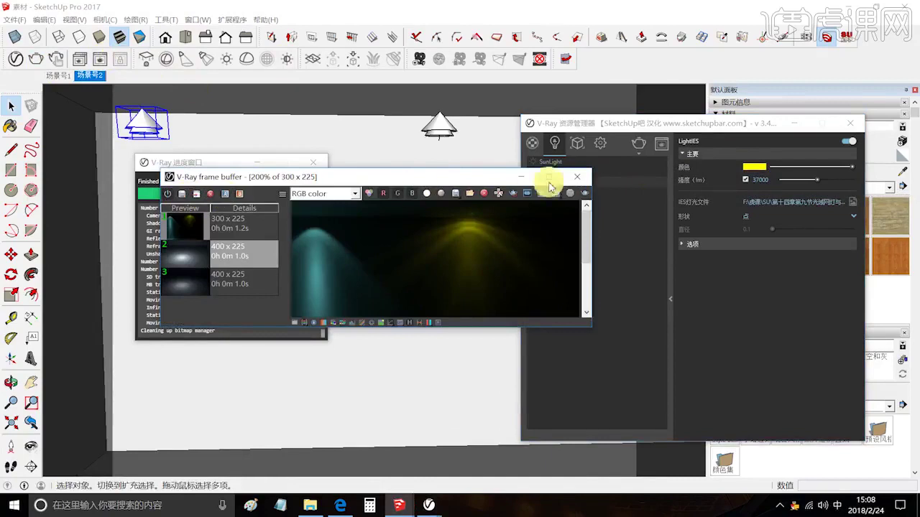
pyautogui.click(577, 176)
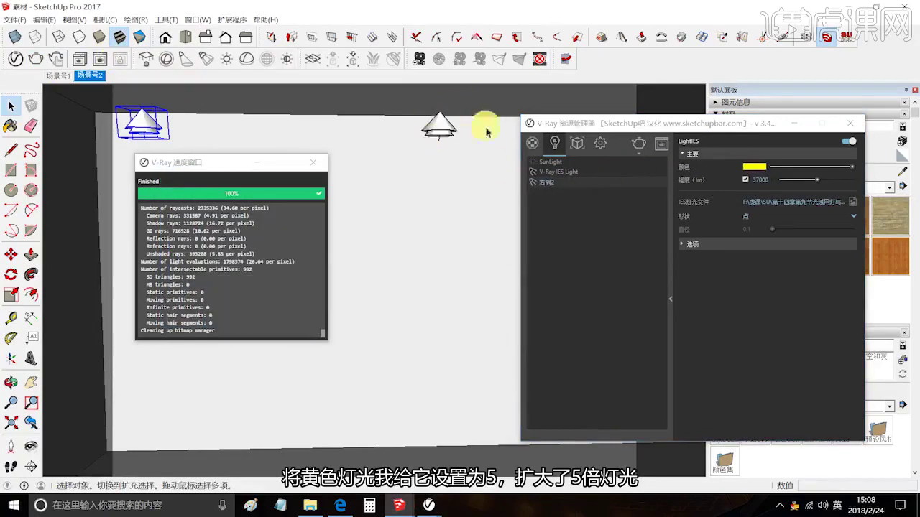
# Set the intensity of the yellow 右侧2 light to 57000 lm and render the wall again in an enlarged frame buffer.
pyautogui.click(756, 180)
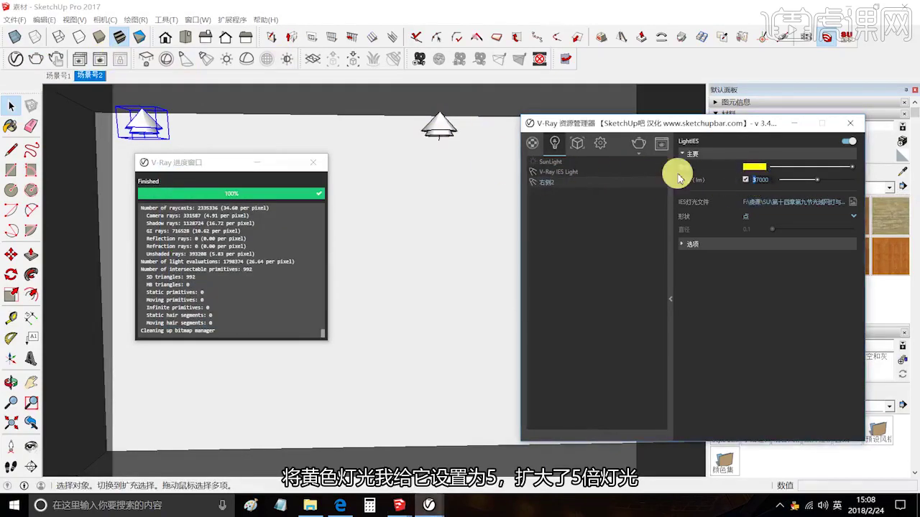
pyautogui.write('57000')
pyautogui.click(638, 143)
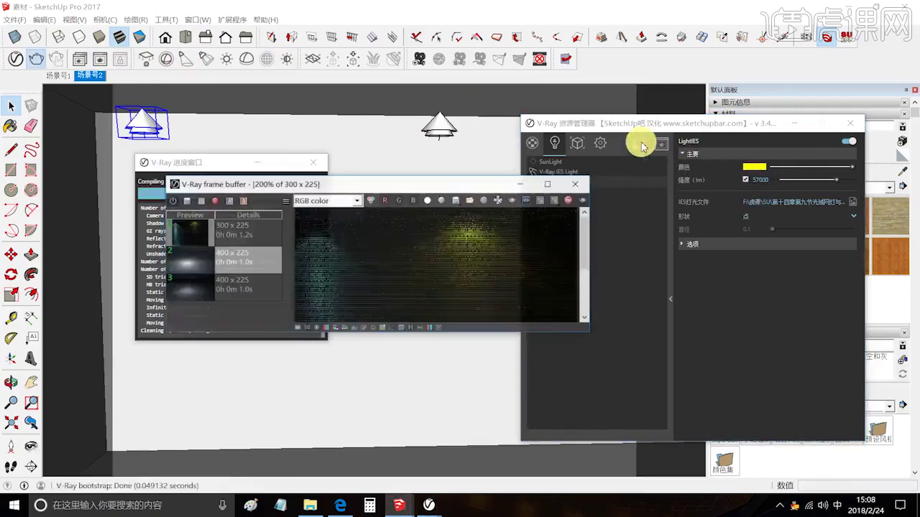
pyautogui.click(550, 177)
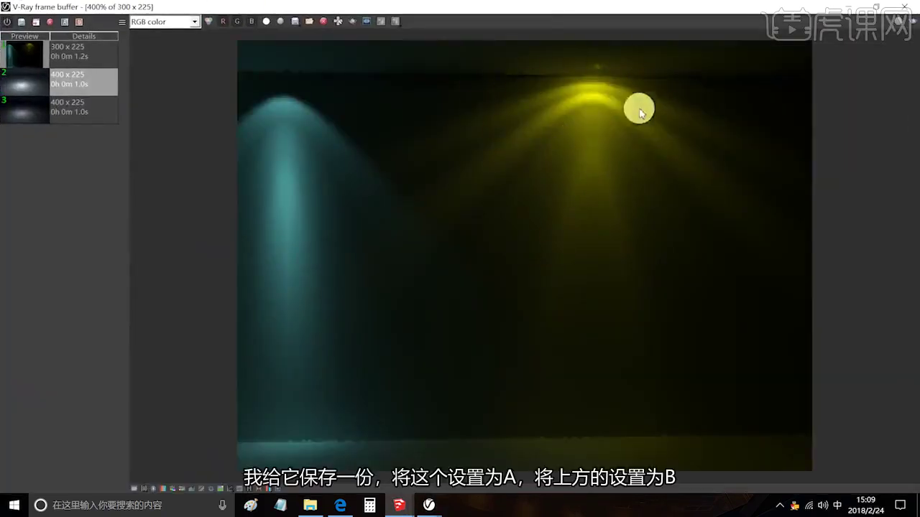
# Save the brighter render to the history and compare it as image B against the previous colored render as image A.
pyautogui.click(22, 23)
pyautogui.click(61, 75)
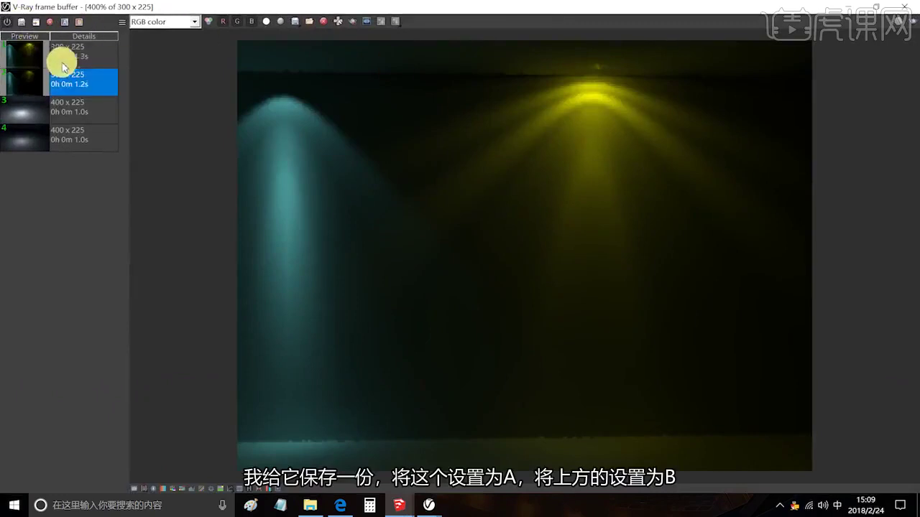
pyautogui.click(65, 22)
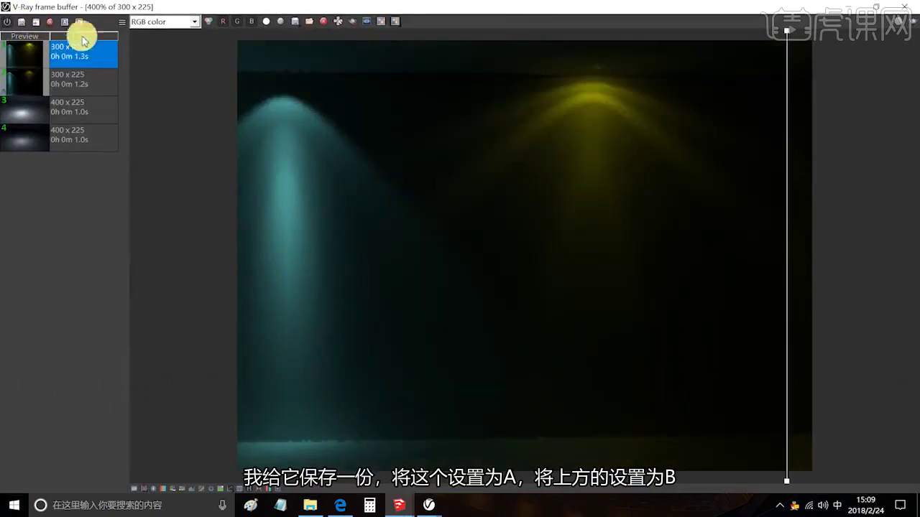
pyautogui.click(72, 52)
pyautogui.click(79, 22)
pyautogui.moveTo(788, 165); pyautogui.dragTo(757, 193)
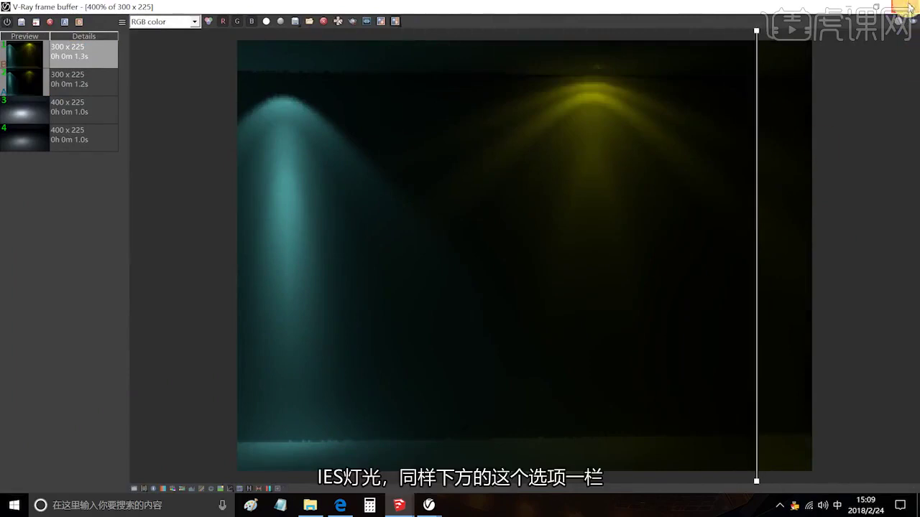
pyautogui.click(909, 6)
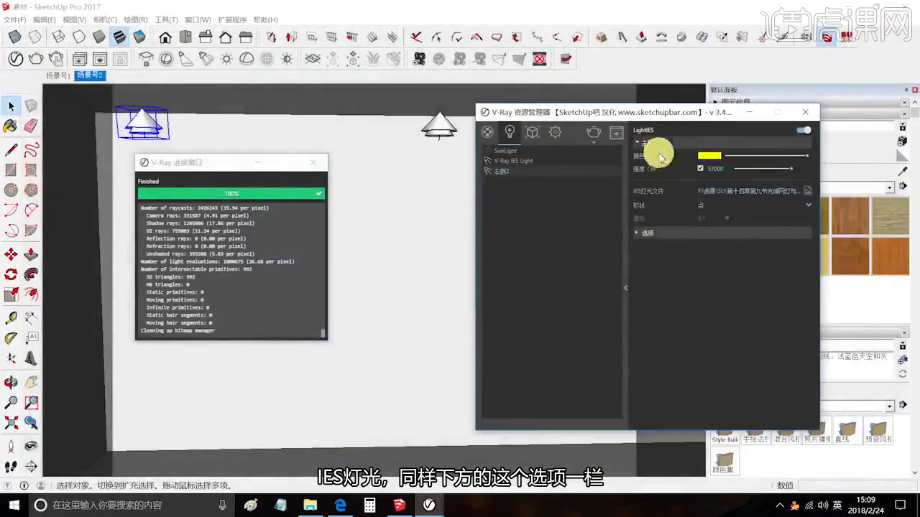
# Test-render the scene with 影响漫反射 disabled for the 右侧2 light, and re-enable the option.
pyautogui.click(645, 233)
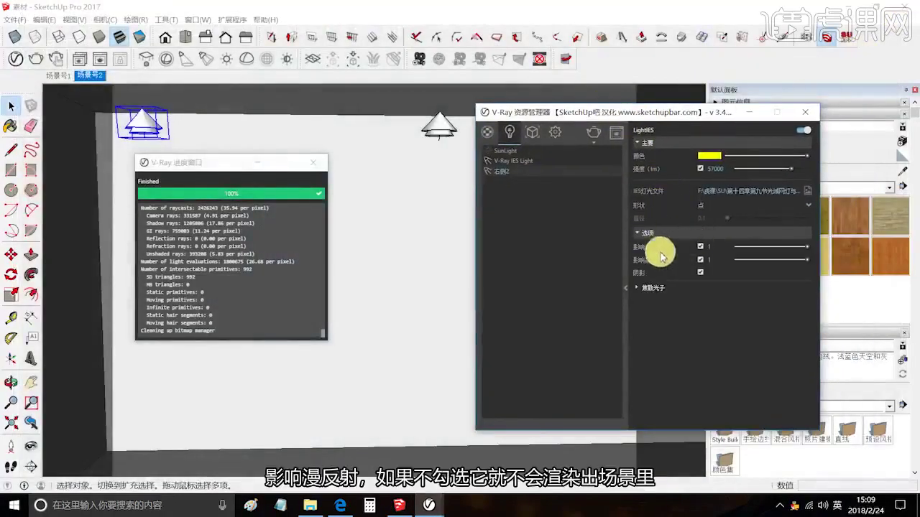
pyautogui.click(701, 247)
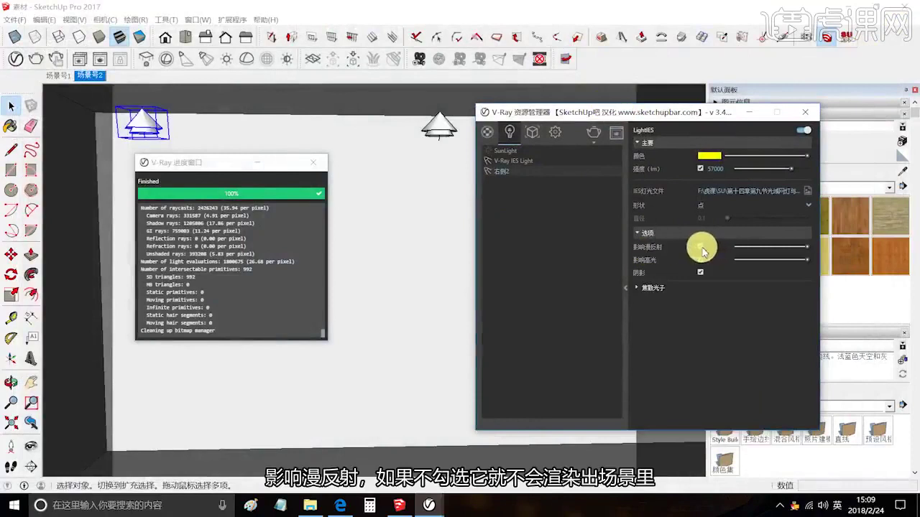
pyautogui.click(592, 132)
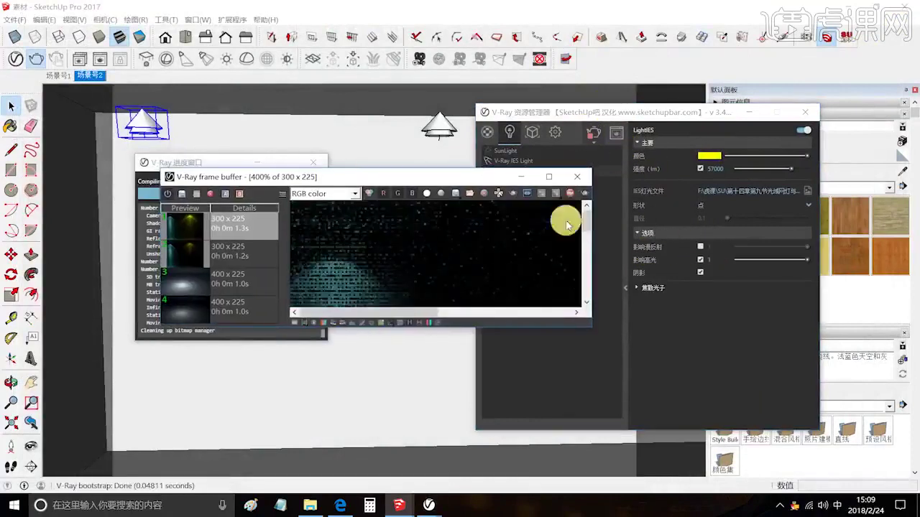
pyautogui.click(578, 176)
pyautogui.click(701, 247)
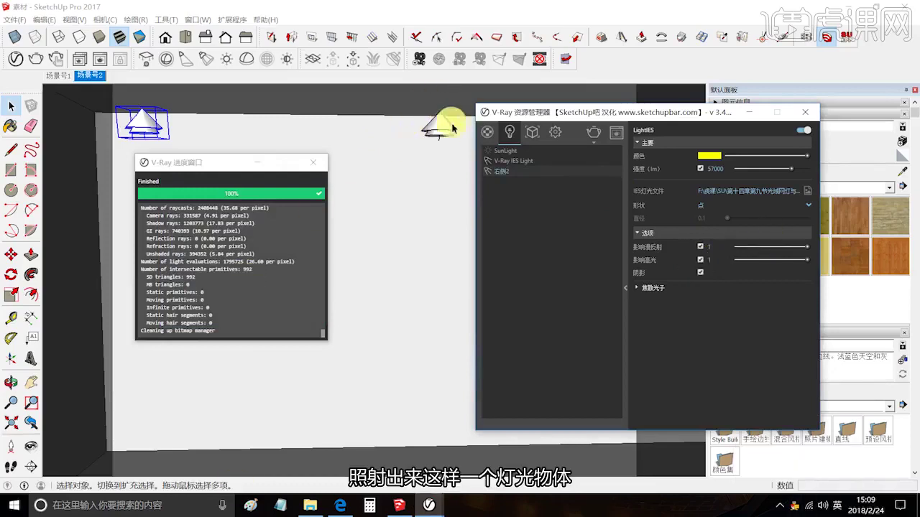
# Close the V-Ray progress window and asset editor, and start a new SketchUp file.
pyautogui.click(317, 165)
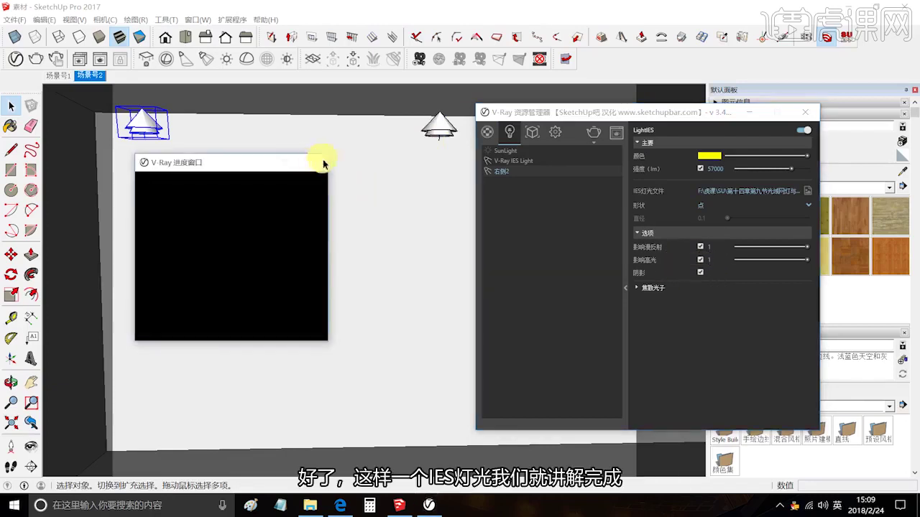
pyautogui.click(803, 112)
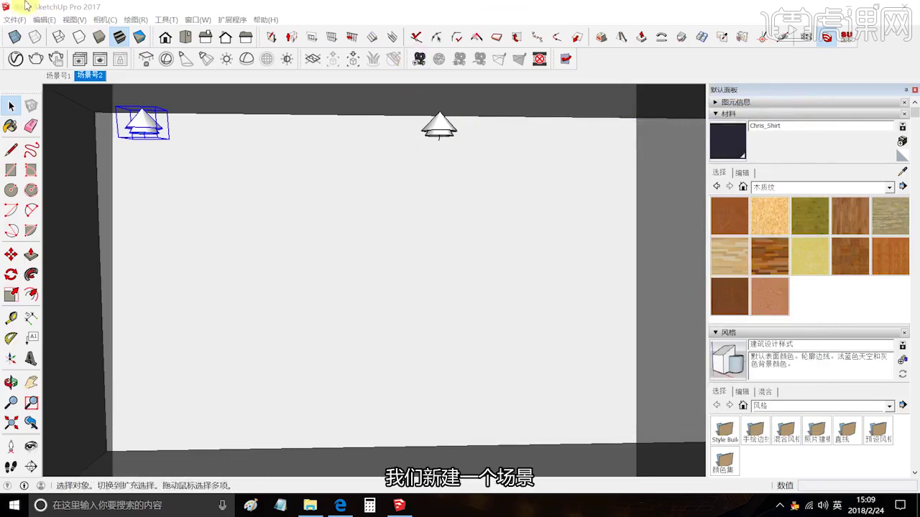
pyautogui.click(15, 20)
pyautogui.click(29, 32)
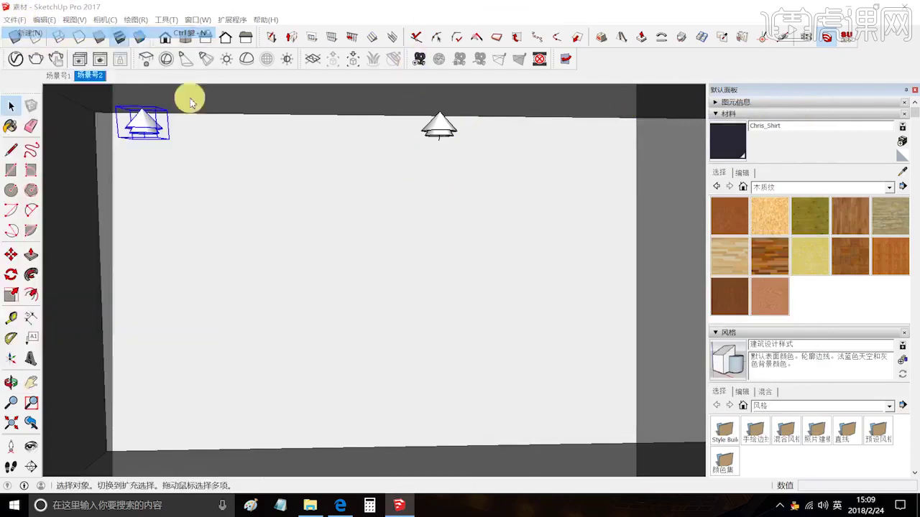
# Draw a rectangle on the ground beside the scale figure in the new file and extrude it upward into a box.
pyautogui.click(456, 282)
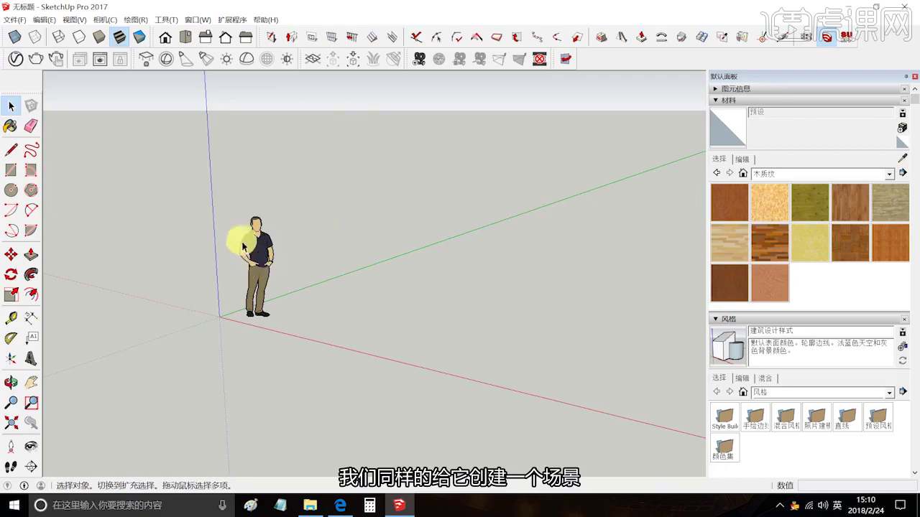
pyautogui.click(12, 169)
pyautogui.click(299, 309)
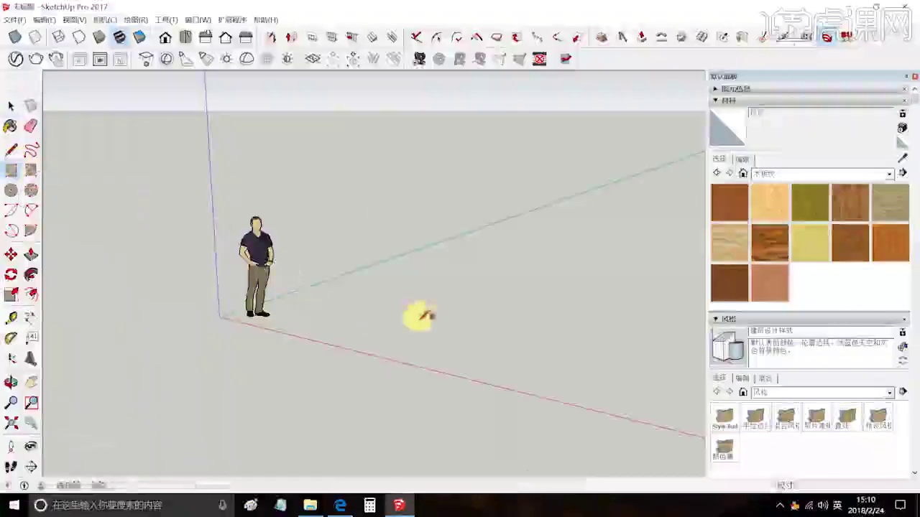
pyautogui.click(557, 294)
pyautogui.click(31, 255)
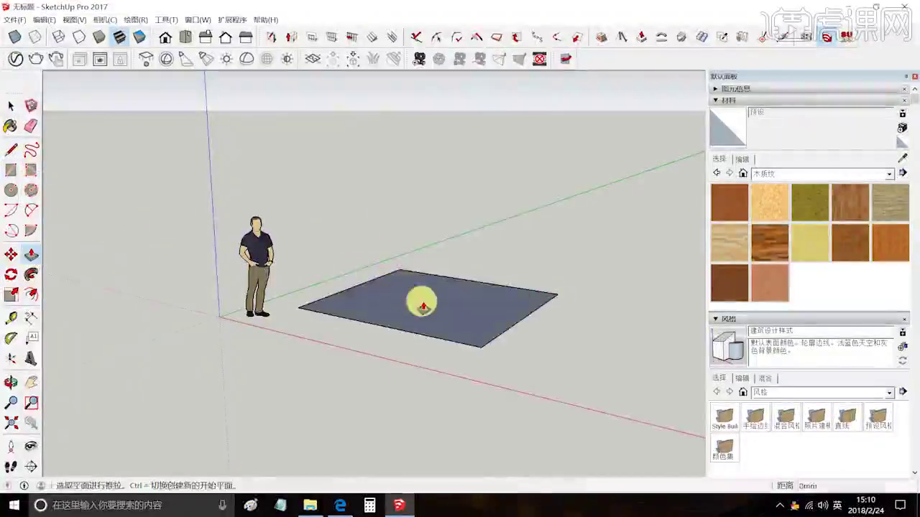
pyautogui.moveTo(421, 301); pyautogui.dragTo(422, 198)
# Delete the box's front face beside the scale figure to open it as a room and show its interior.
pyautogui.click(11, 105)
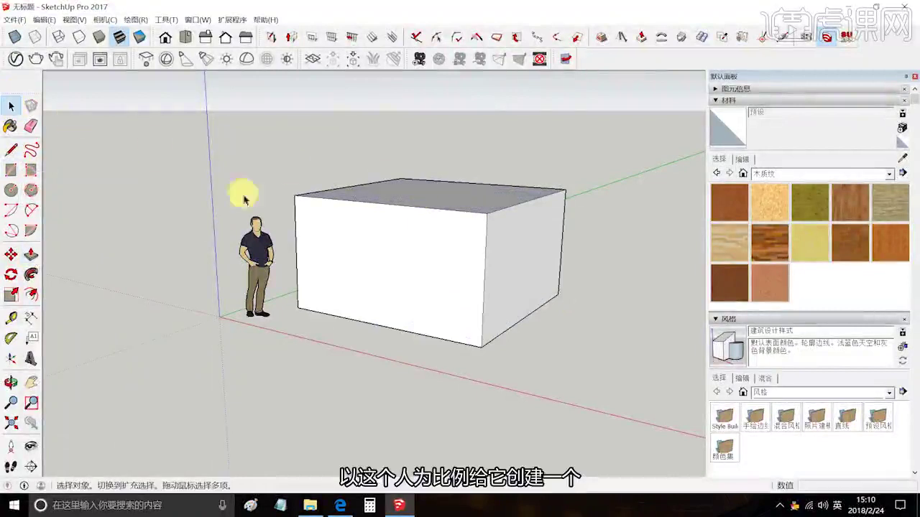
pyautogui.click(410, 251)
pyautogui.press('Delete')
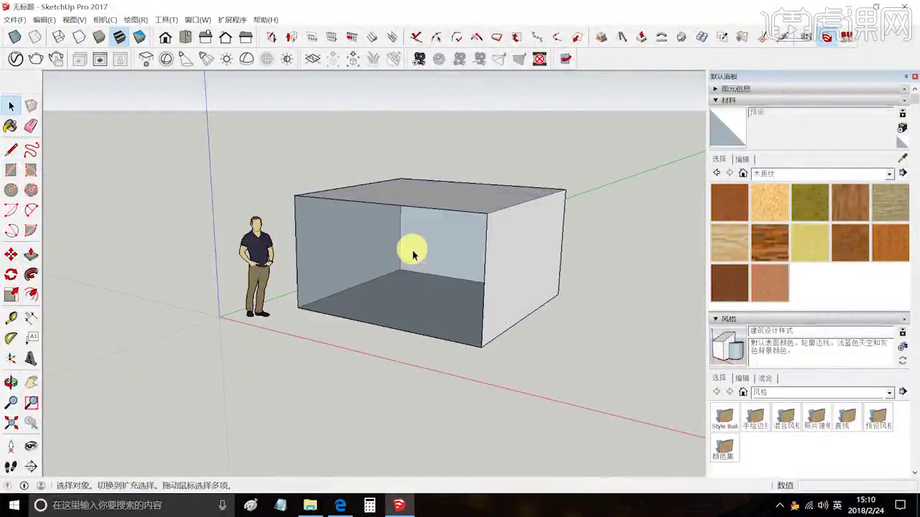
pyautogui.scroll(5, 479, 251)
pyautogui.moveTo(478, 251); pyautogui.dragTo(501, 256, button='middle')
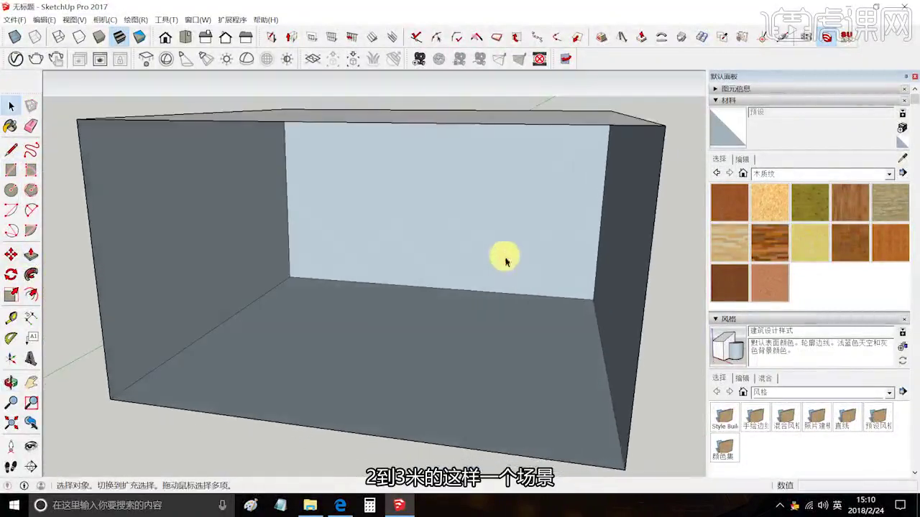
pyautogui.scroll(3, 325, 184)
pyautogui.scroll(2, 325, 184)
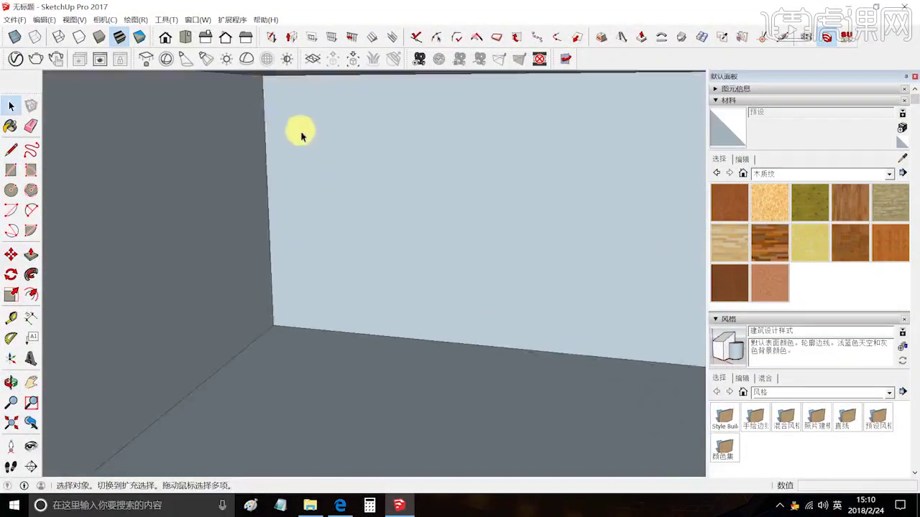
pyautogui.click(249, 59)
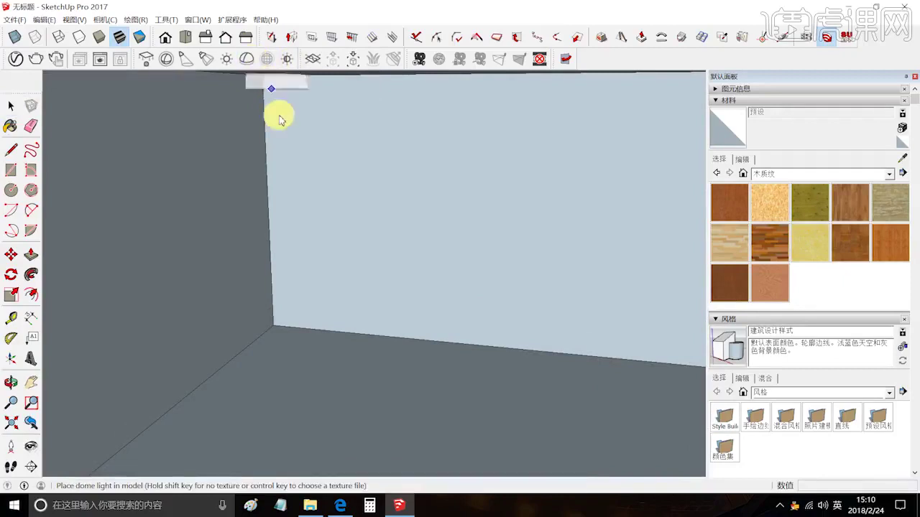
pyautogui.click(427, 439)
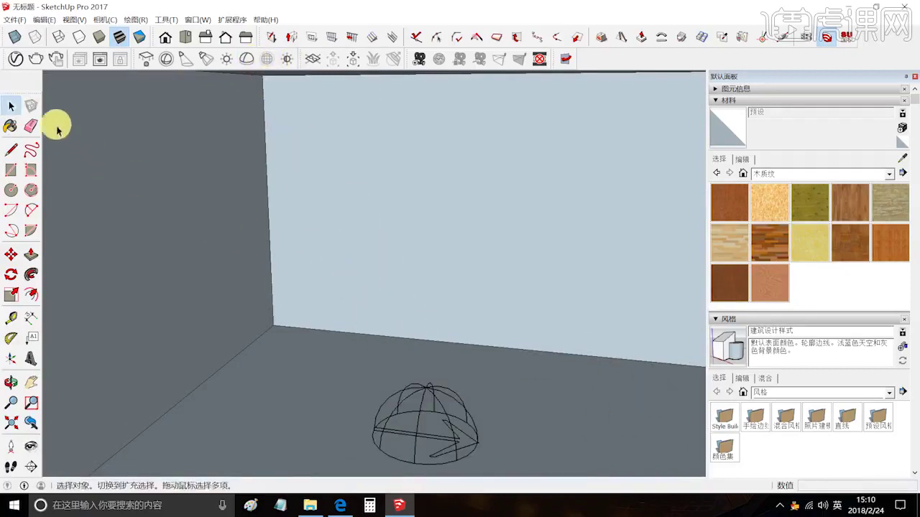
pyautogui.click(11, 106)
pyautogui.press('Delete')
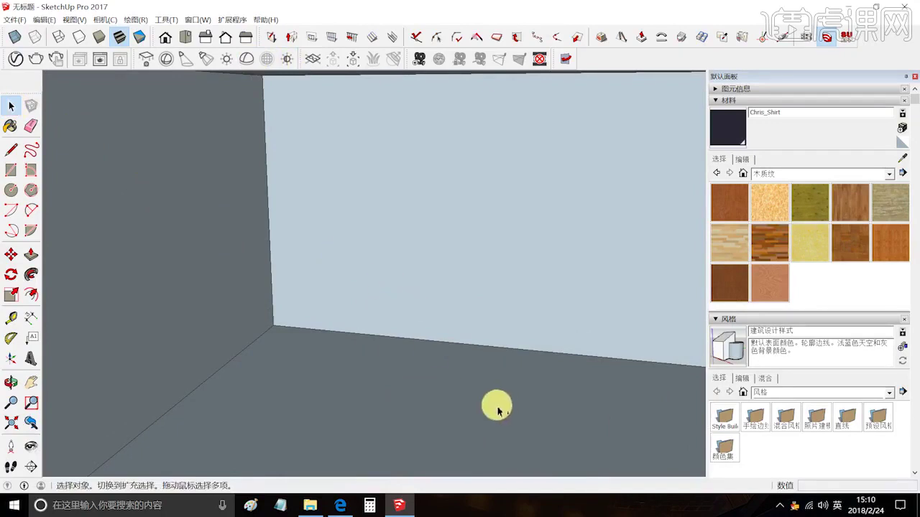
# Place a V-Ray omni light on the room's floor in front of the back wall.
pyautogui.click(227, 65)
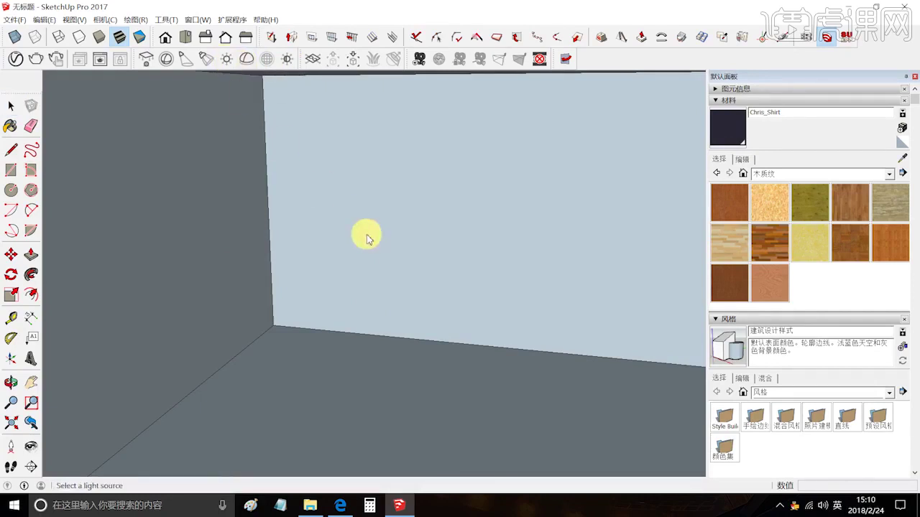
pyautogui.scroll(-5, 398, 335)
pyautogui.click(384, 351)
pyautogui.scroll(5, 388, 349)
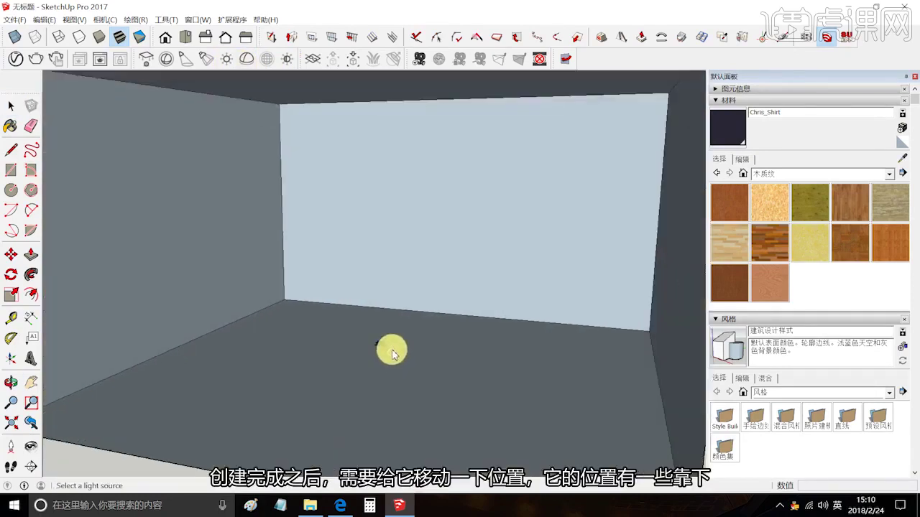
# Move the omni light straight up about 152 mm so it sits clear of the floor.
pyautogui.click(11, 105)
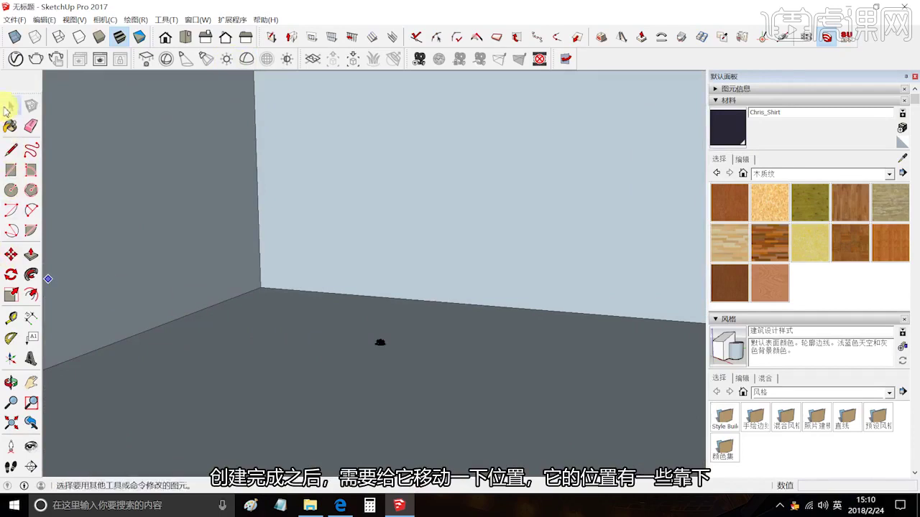
pyautogui.click(381, 342)
pyautogui.click(11, 254)
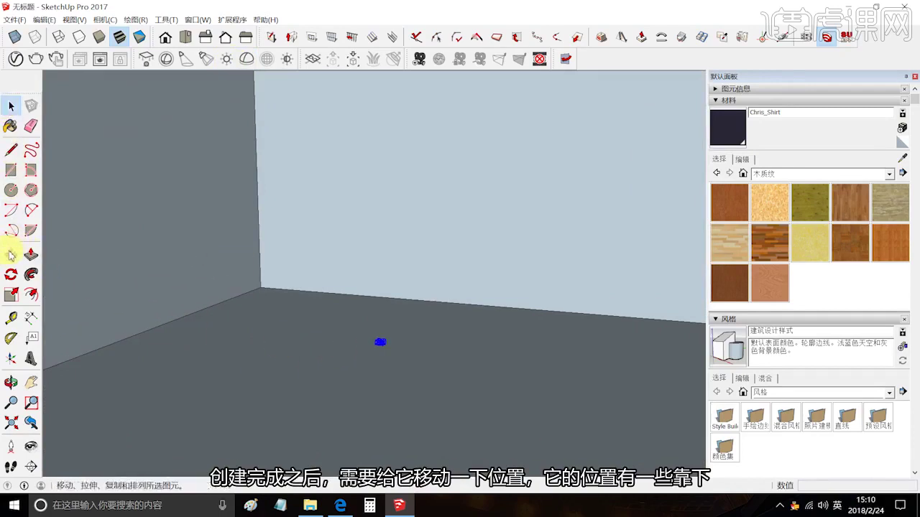
pyautogui.click(411, 273)
pyautogui.click(11, 105)
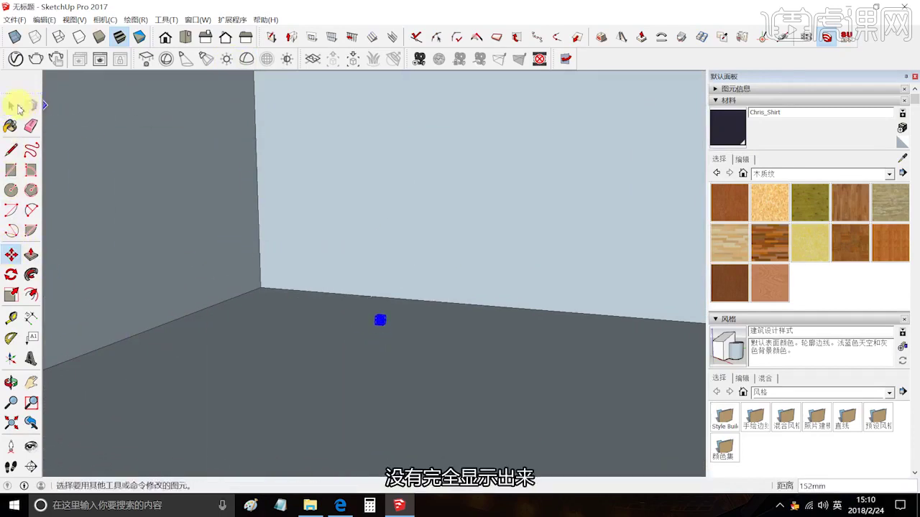
pyautogui.moveTo(449, 351); pyautogui.dragTo(381, 308, button='middle')
pyautogui.click(332, 329)
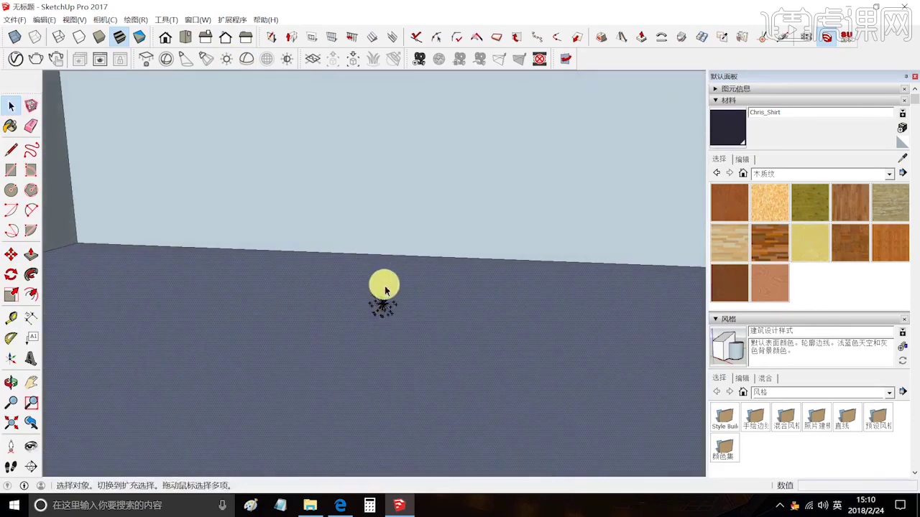
# Turn off the V-Ray SunLight and the sky texture of the environment background.
pyautogui.click(16, 58)
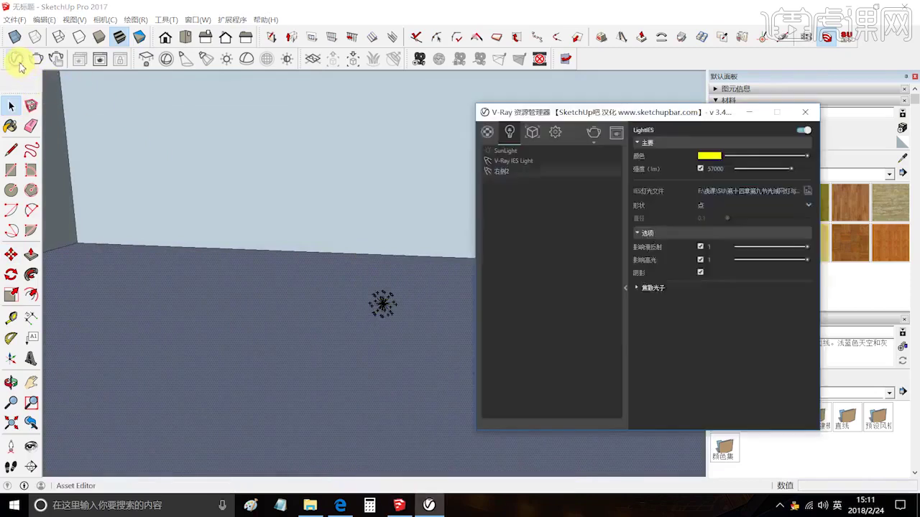
pyautogui.click(504, 150)
pyautogui.click(487, 151)
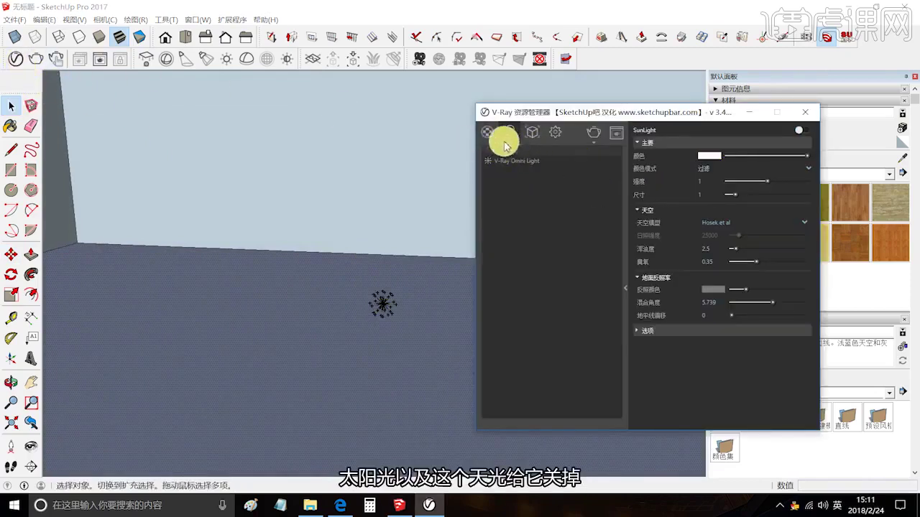
pyautogui.click(554, 132)
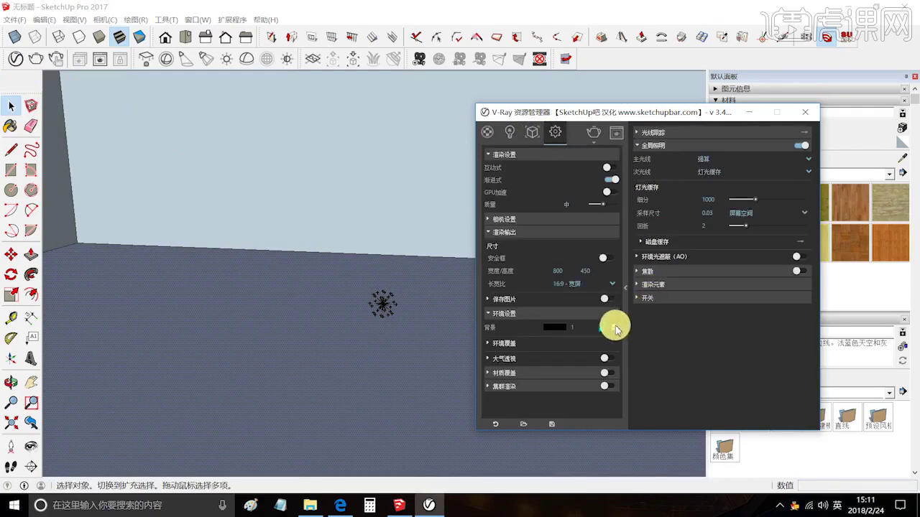
# Turn off 渐进式 rendering, set the quality to 草稿, and choose the 4:5 肖像 aspect ratio for the output.
pyautogui.click(607, 180)
pyautogui.click(591, 204)
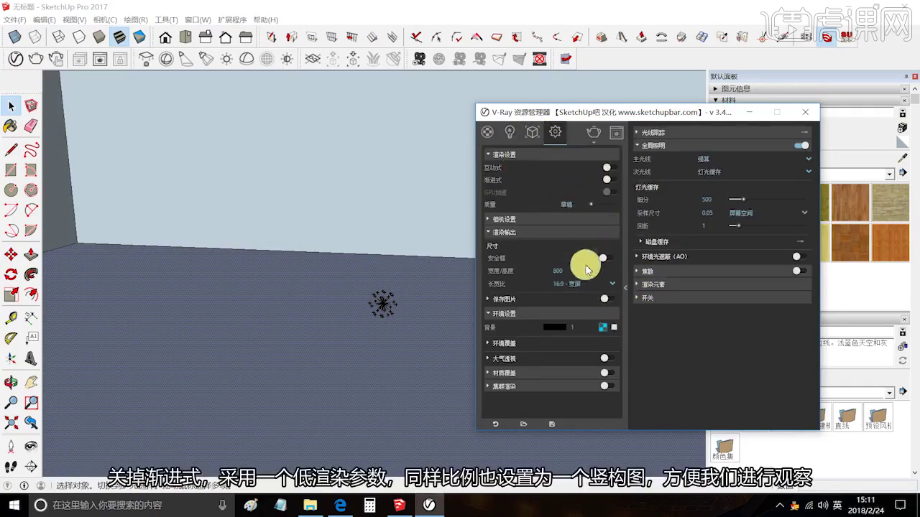
pyautogui.click(584, 284)
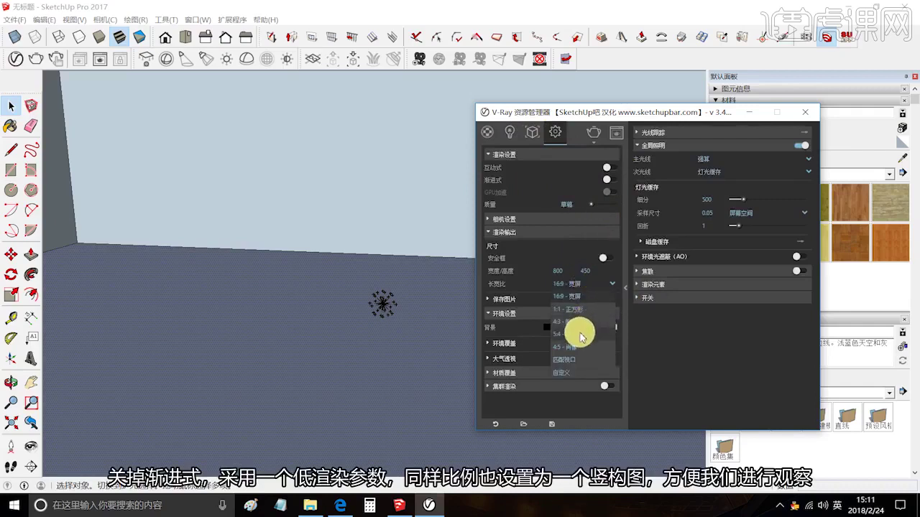
pyautogui.click(577, 347)
pyautogui.click(558, 271)
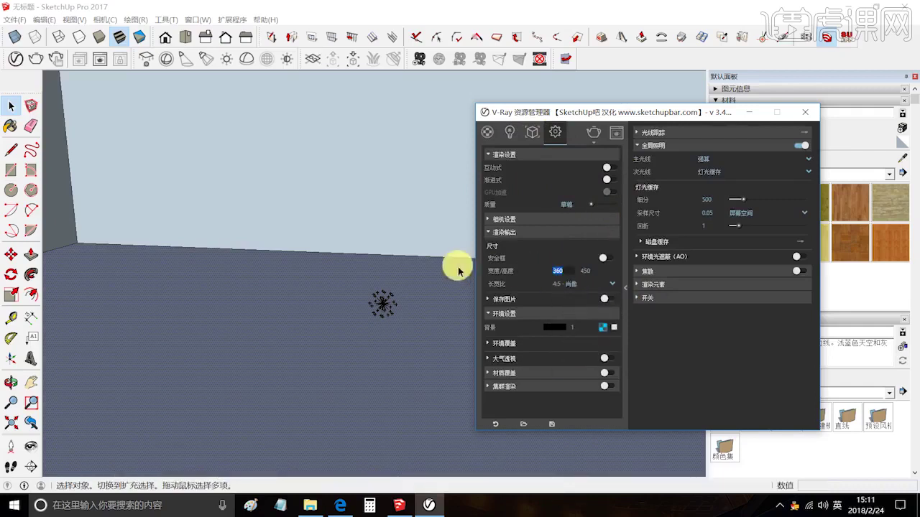
# Set the 主光线 of global illumination to 发光贴图 and test-render the room.
pyautogui.click(719, 159)
pyautogui.click(719, 173)
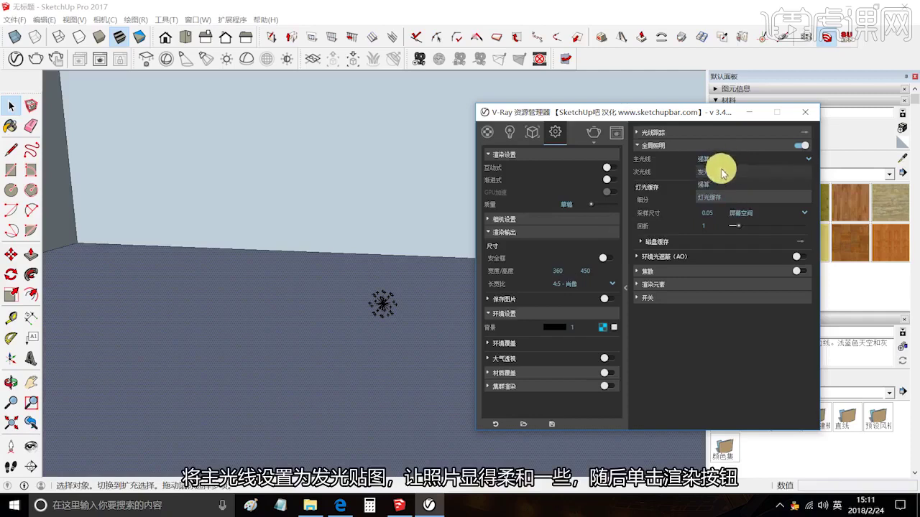
pyautogui.click(802, 112)
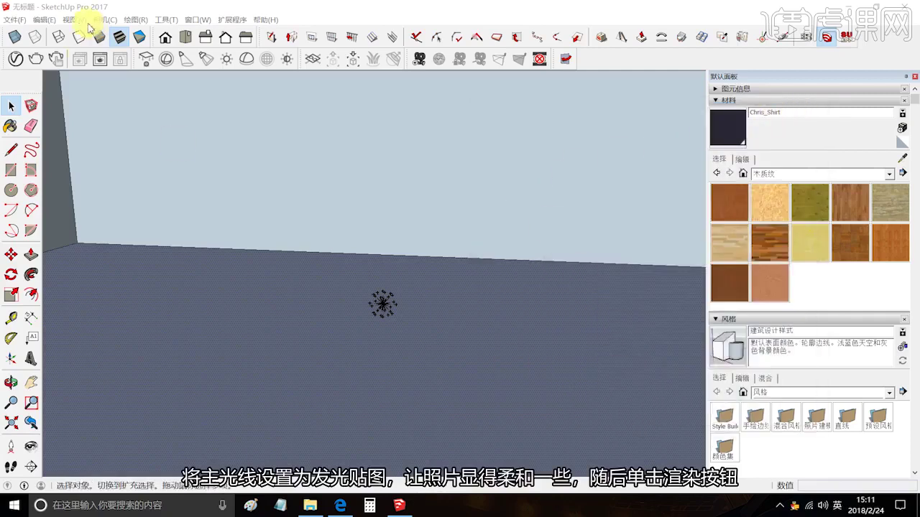
pyautogui.click(36, 59)
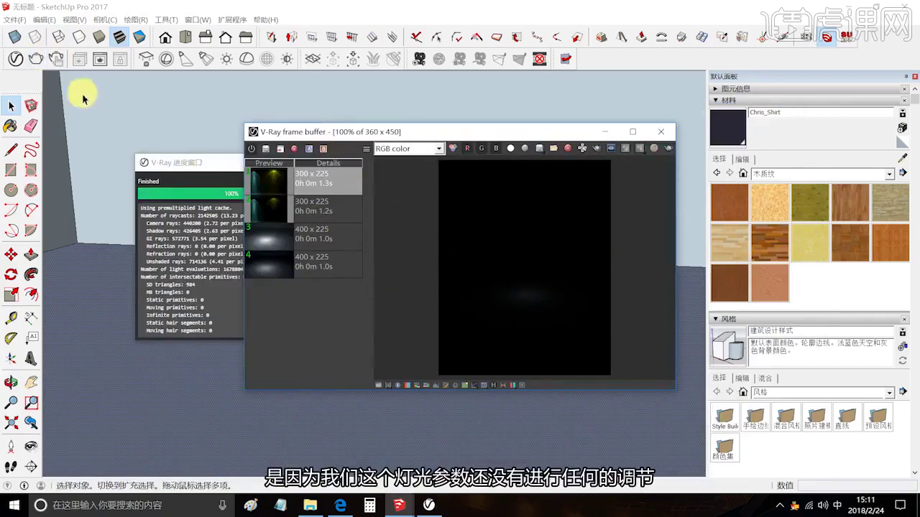
# Set the V-Ray Omni Light's intensity to 300 and render the room again.
pyautogui.click(16, 58)
pyautogui.click(510, 131)
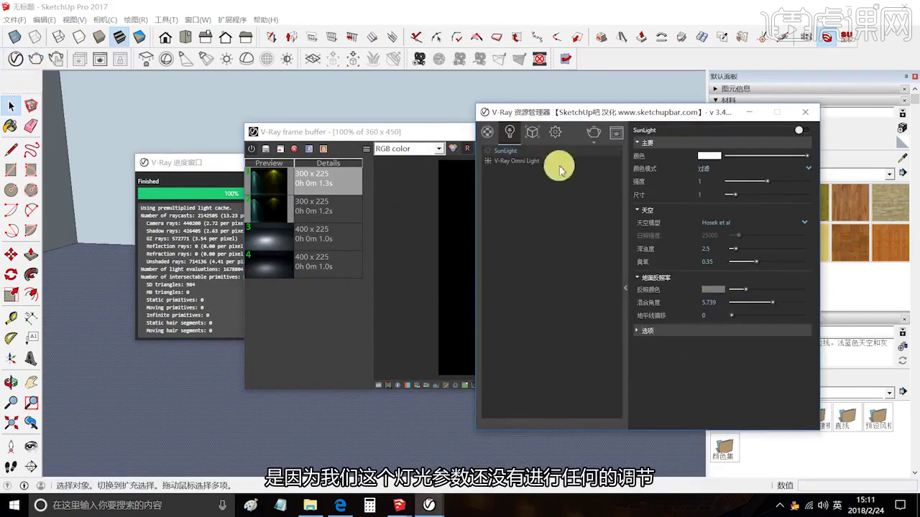
pyautogui.click(524, 160)
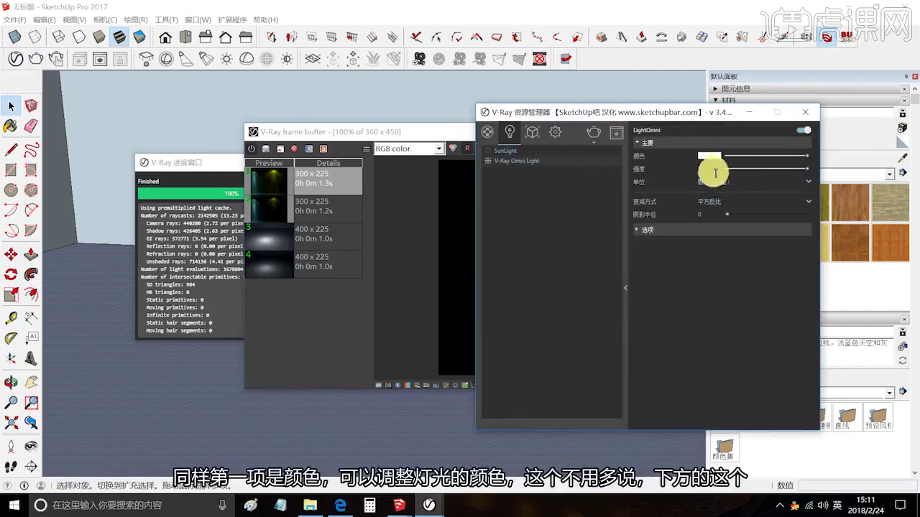
pyautogui.click(190, 161)
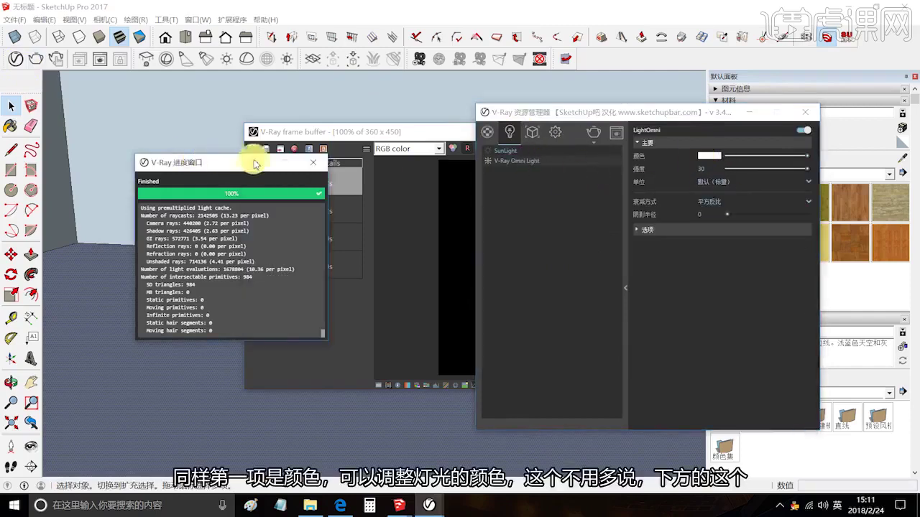
pyautogui.click(320, 163)
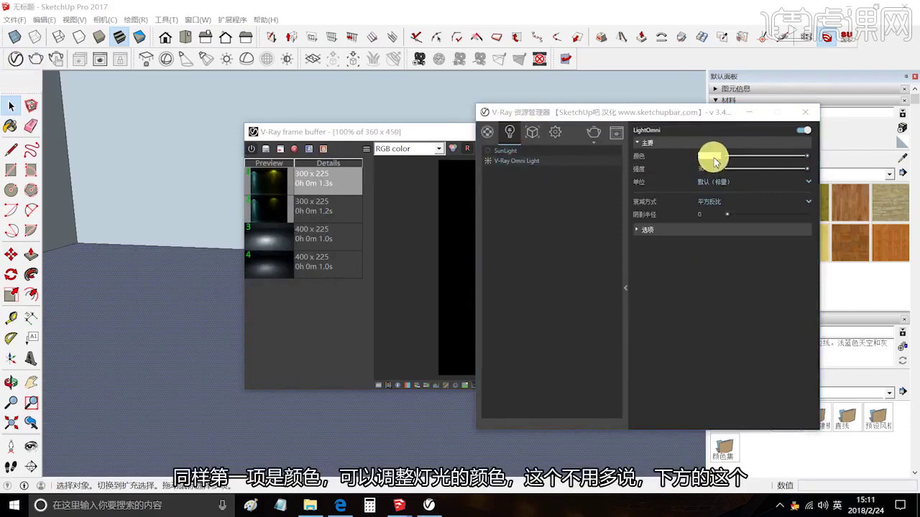
pyautogui.doubleClick(712, 170)
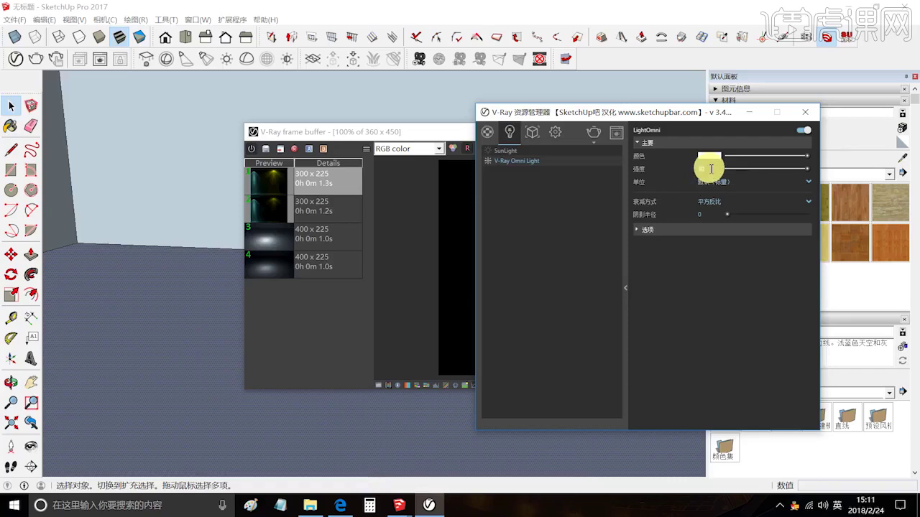
pyautogui.click(593, 132)
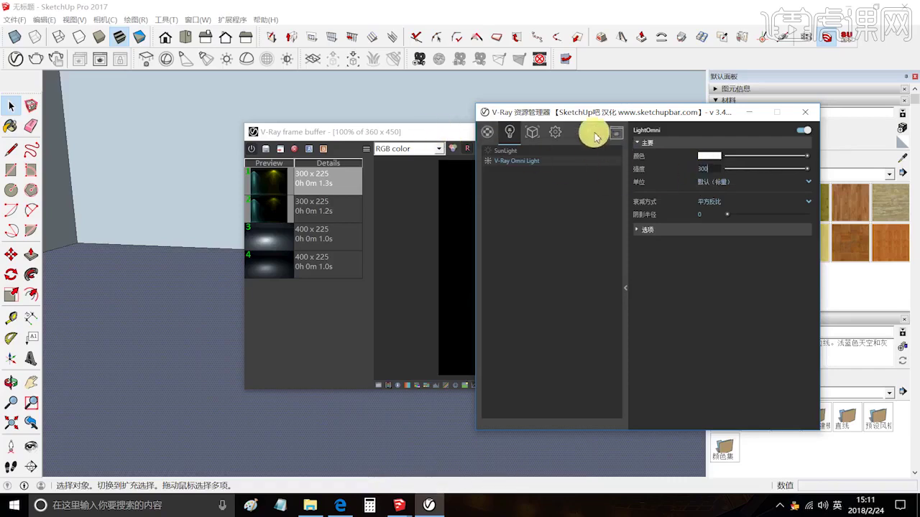
pyautogui.moveTo(587, 138); pyautogui.dragTo(528, 134)
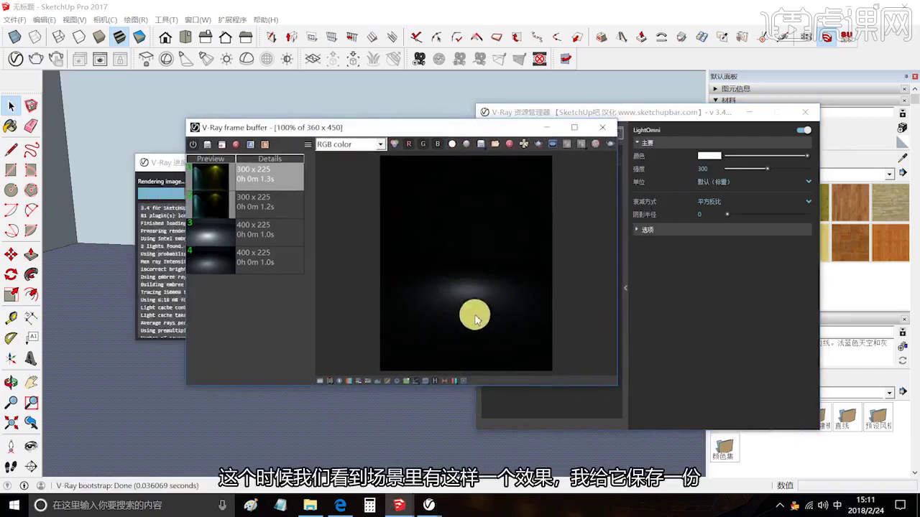
# Save the current render to the frame buffer history and re-render with the omni light's intensity set to 3000.
pyautogui.scroll(1, 476, 315)
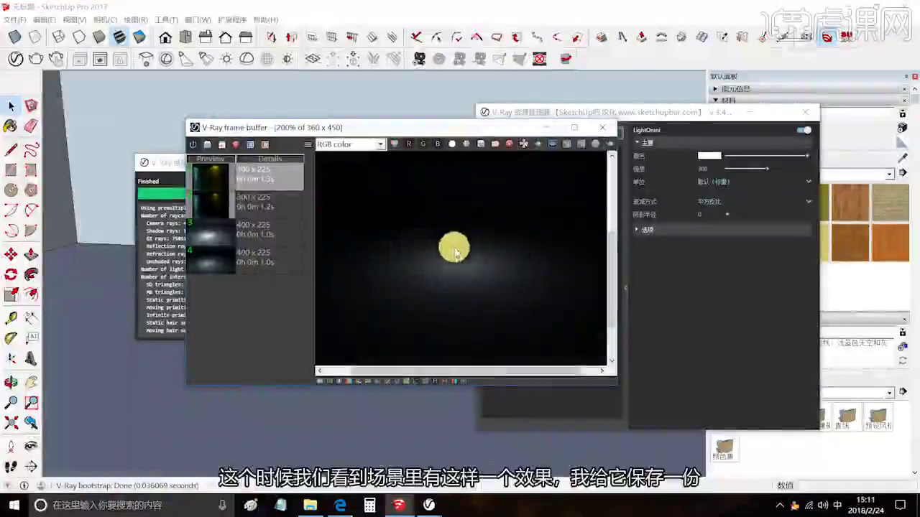
pyautogui.click(207, 145)
pyautogui.click(718, 168)
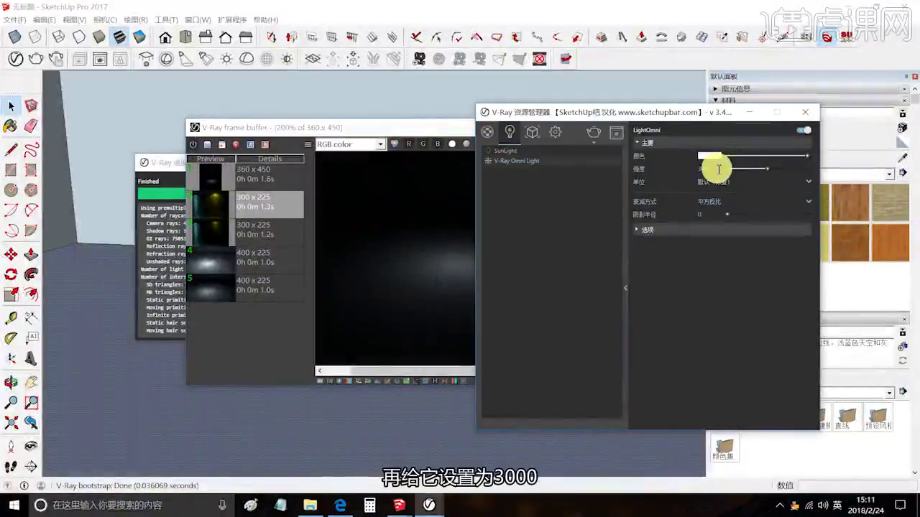
pyautogui.click(592, 132)
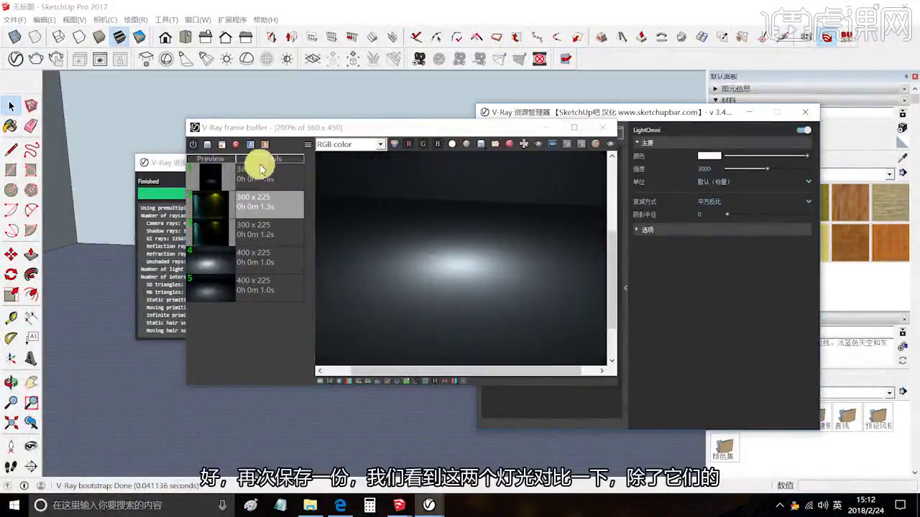
# Save the current render to the history, enlarge the frame buffer, and set the two 360 x 450 renders as A and B for comparison.
pyautogui.click(207, 144)
pyautogui.click(574, 127)
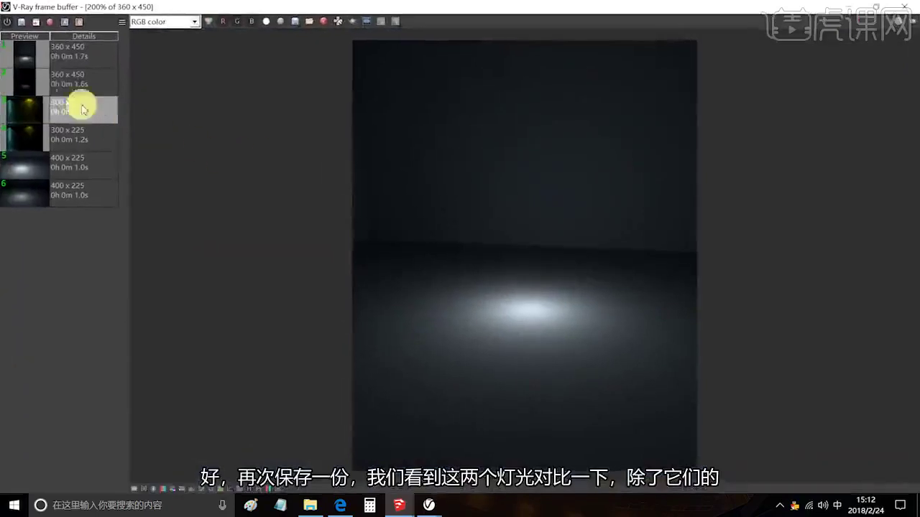
pyautogui.click(75, 82)
pyautogui.click(67, 22)
pyautogui.click(74, 52)
pyautogui.click(79, 22)
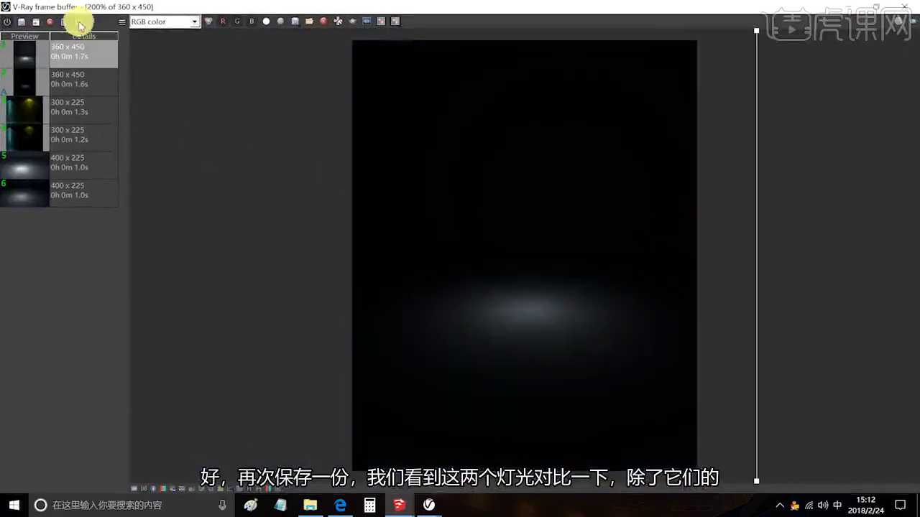
# Sweep the A/B divider across the image to compare the omni light renders at intensities 300 and 3000.
pyautogui.moveTo(755, 254); pyautogui.dragTo(706, 332)
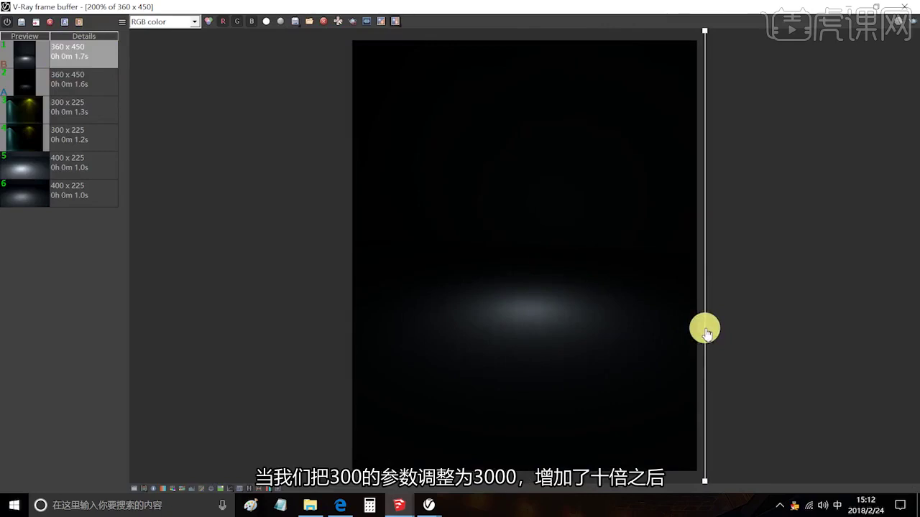
pyautogui.moveTo(705, 333); pyautogui.dragTo(524, 294)
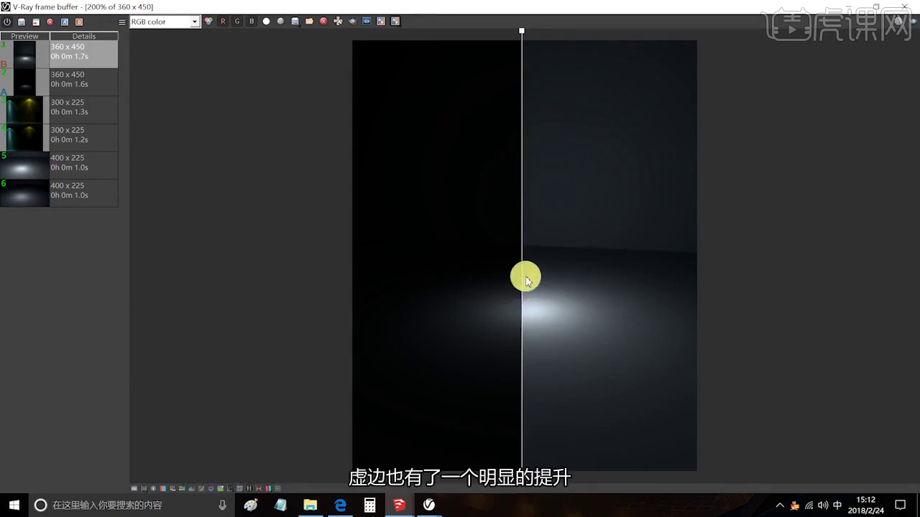
pyautogui.moveTo(525, 274); pyautogui.dragTo(281, 187)
# Set the omni light's colour to pink (RGB 255, 0, 128) and render the room.
pyautogui.click(704, 155)
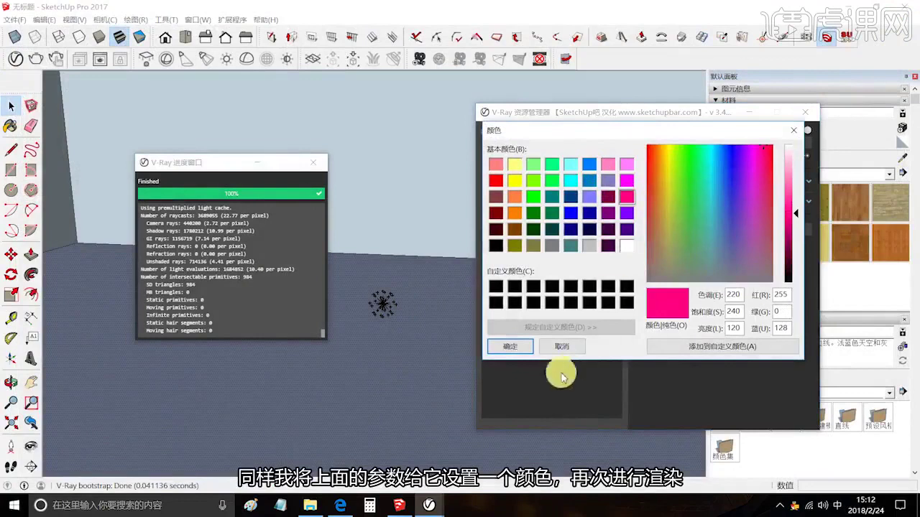
pyautogui.click(510, 346)
pyautogui.click(602, 137)
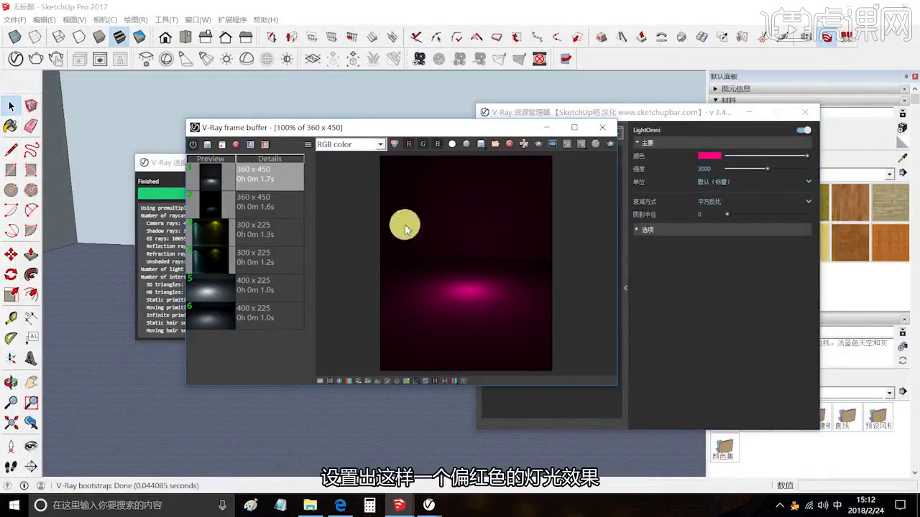
pyautogui.click(610, 131)
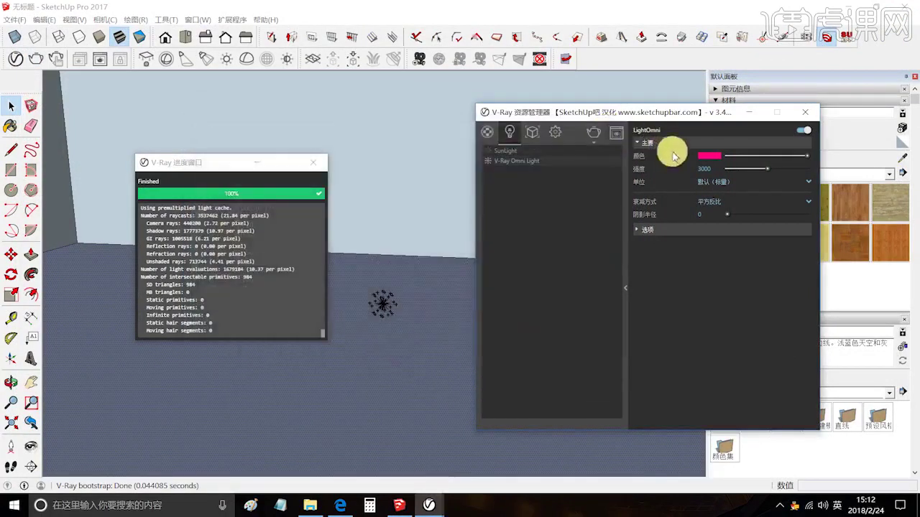
# Set the omni light's colour to white and expand its 选项 settings to review the diffuse, highlight and shadow parameters.
pyautogui.click(708, 154)
pyautogui.click(626, 246)
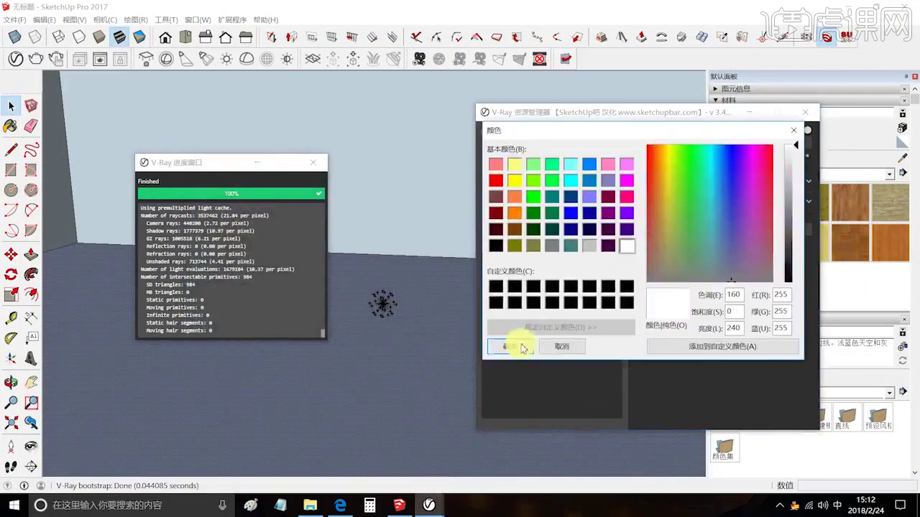
pyautogui.click(512, 347)
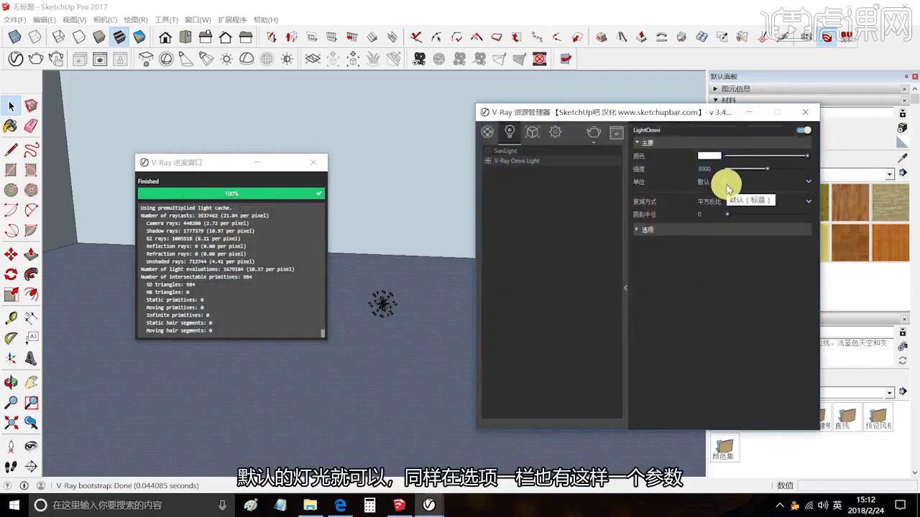
pyautogui.click(633, 230)
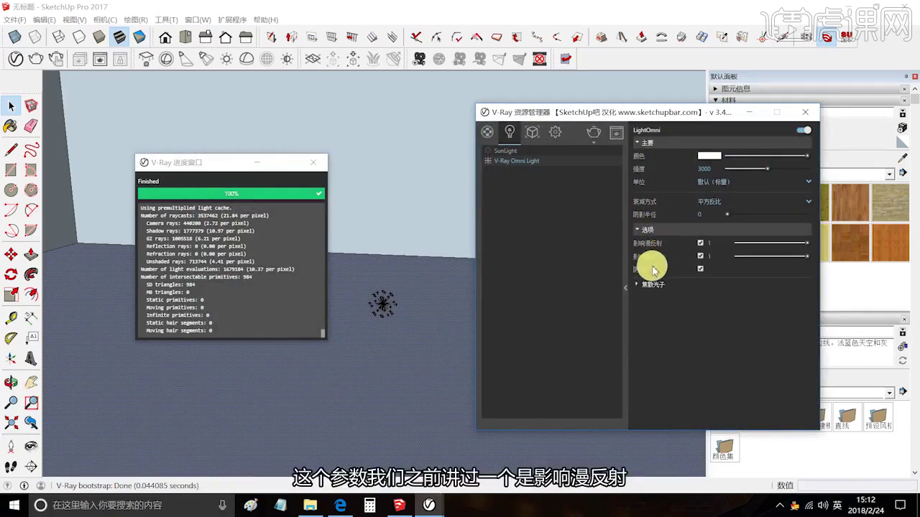
pyautogui.moveTo(655, 271)
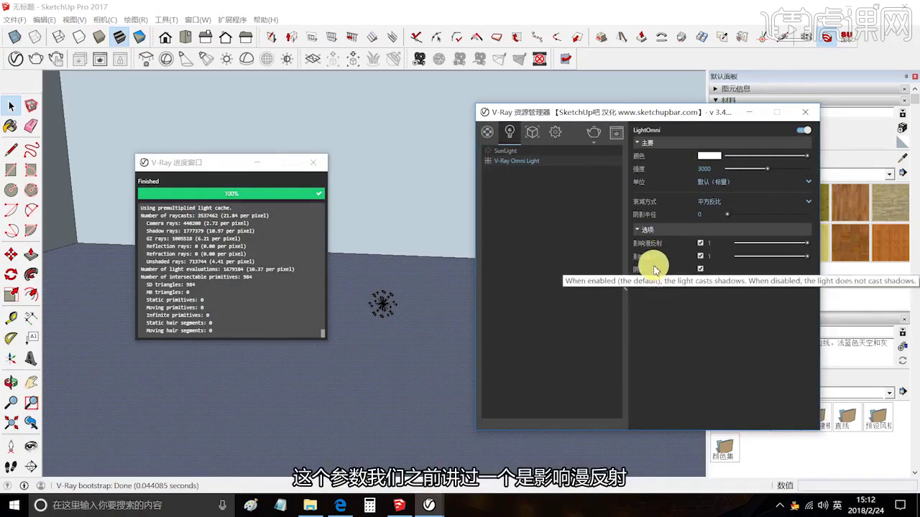
pyautogui.moveTo(665, 248)
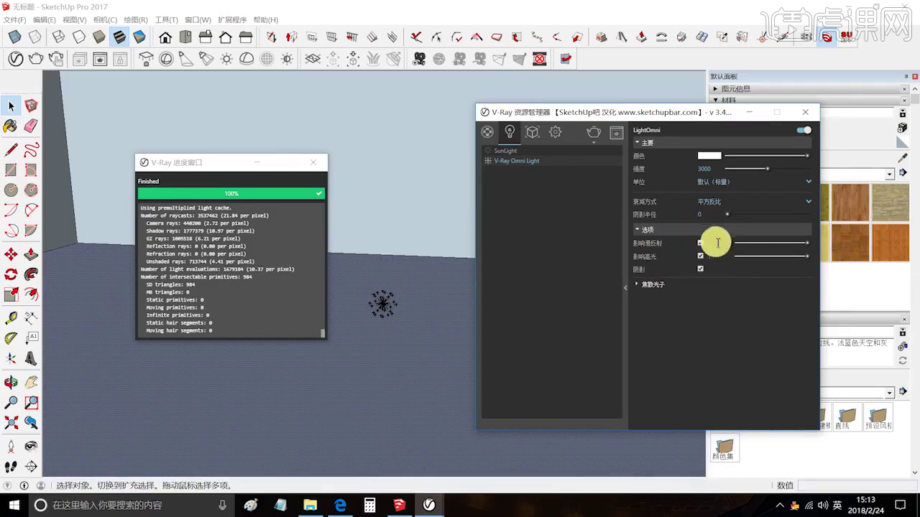
# Raise the omni light's 阴影半径 to 4 and test-render the room.
pyautogui.click(312, 163)
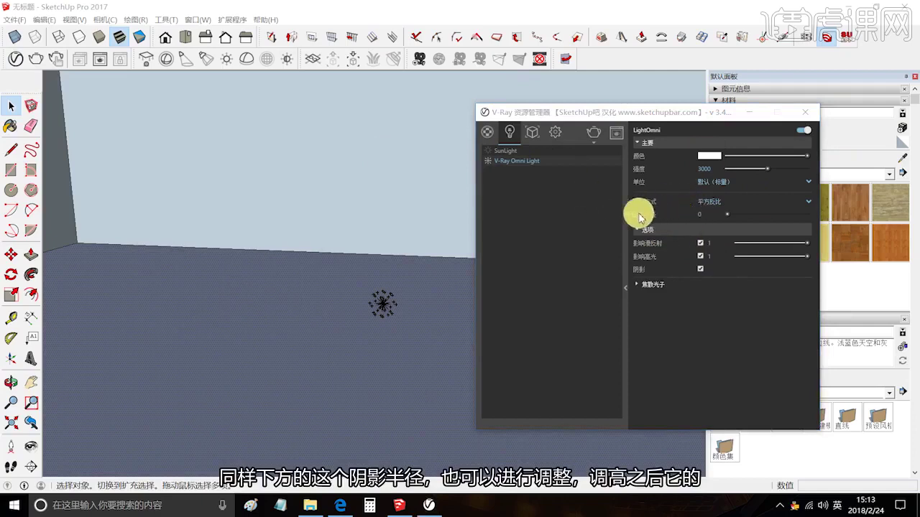
pyautogui.moveTo(730, 216); pyautogui.dragTo(752, 218)
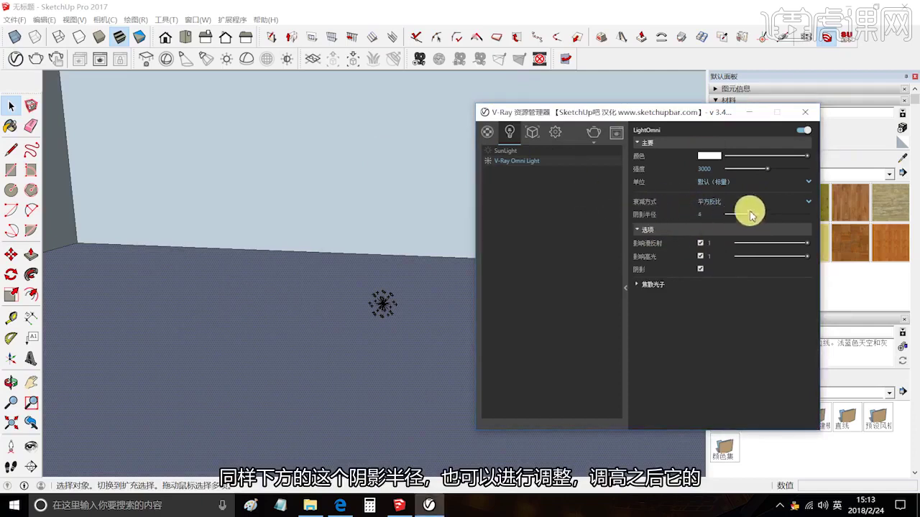
pyautogui.click(593, 133)
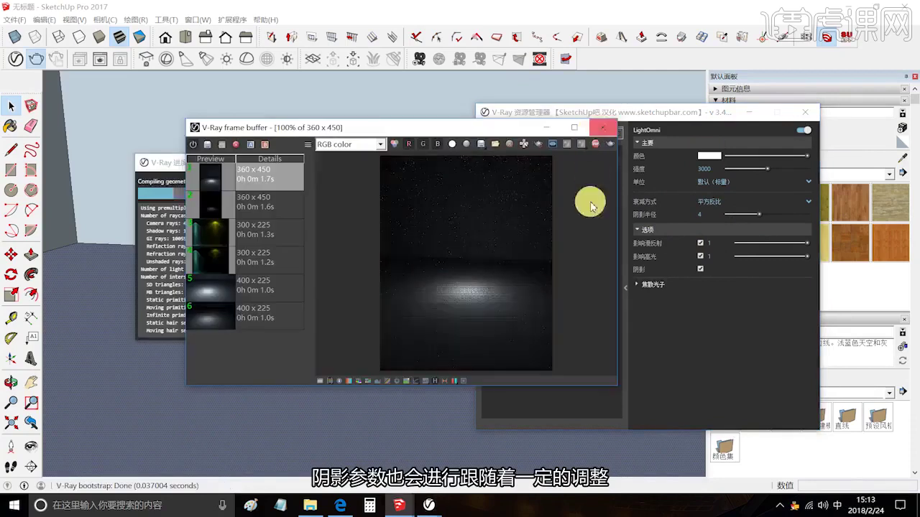
pyautogui.click(604, 134)
pyautogui.click(318, 156)
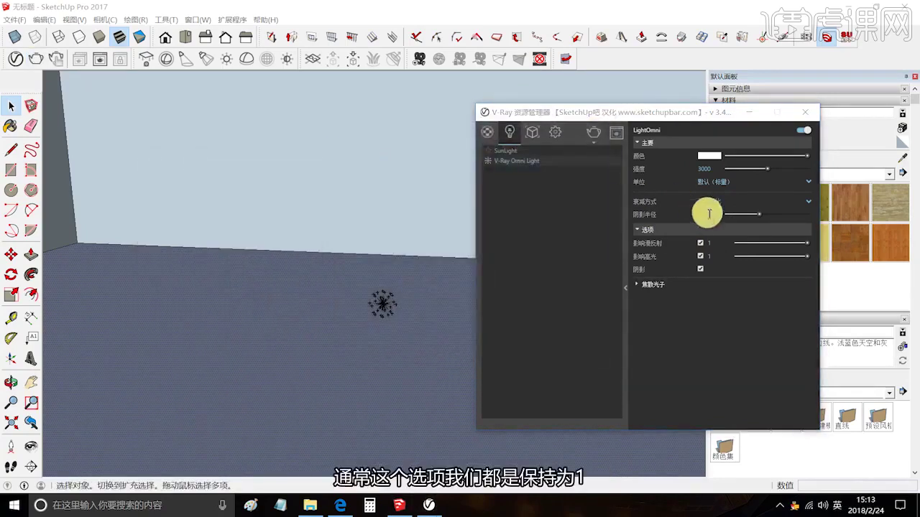
# Set the omni light's 阴影半径 to 1.
pyautogui.click(727, 216)
pyautogui.write('1')
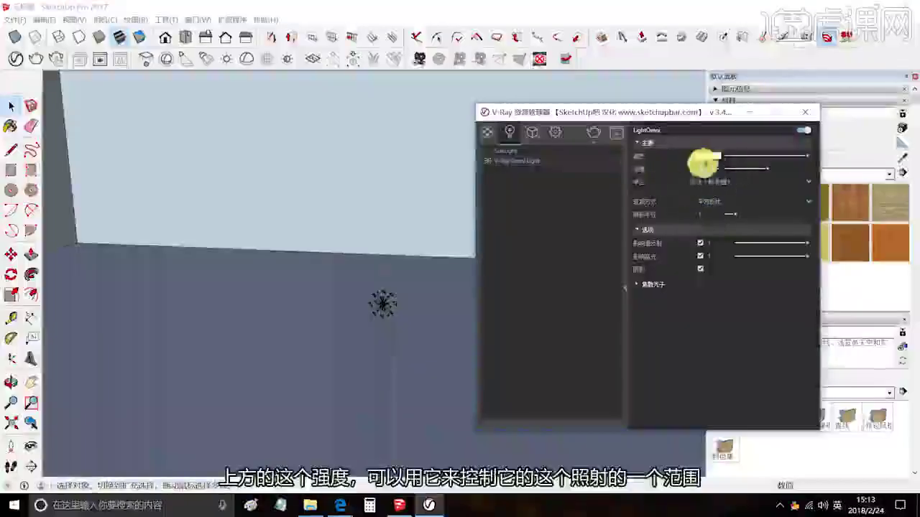
pyautogui.doubleClick(708, 168)
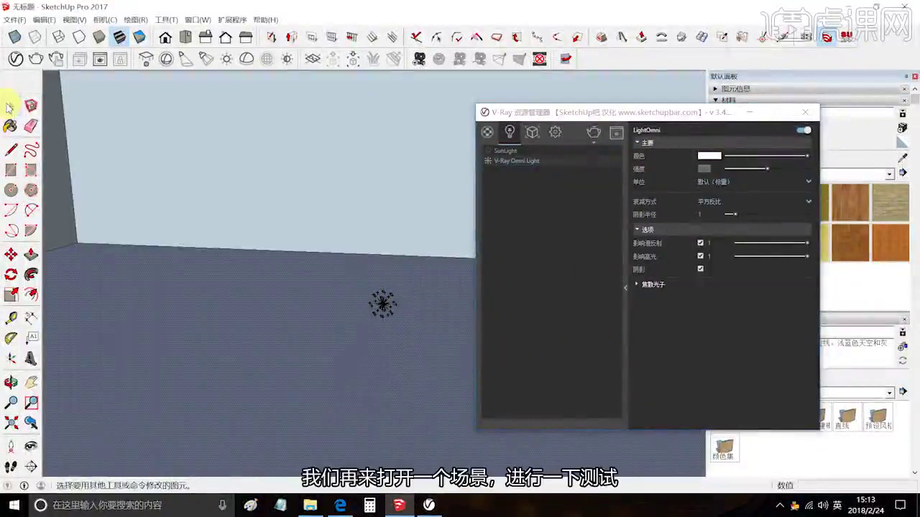
# Close the V-Ray asset manager and open the 素材2 model from the desktop.
pyautogui.click(805, 112)
pyautogui.click(14, 19)
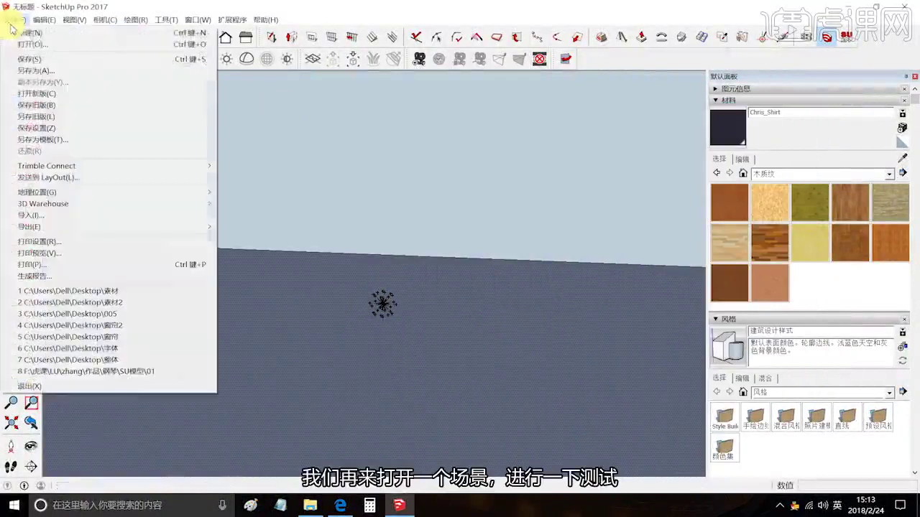
pyautogui.click(30, 36)
pyautogui.click(414, 138)
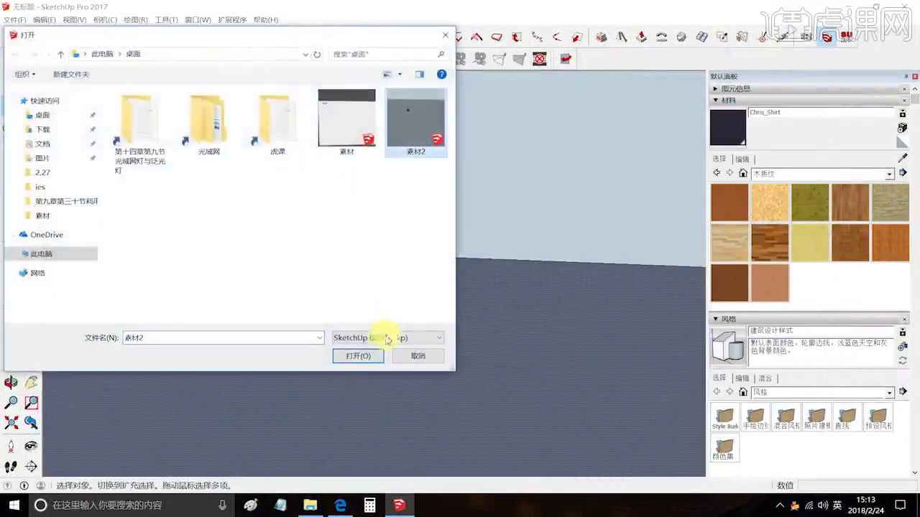
pyautogui.click(358, 354)
pyautogui.click(446, 283)
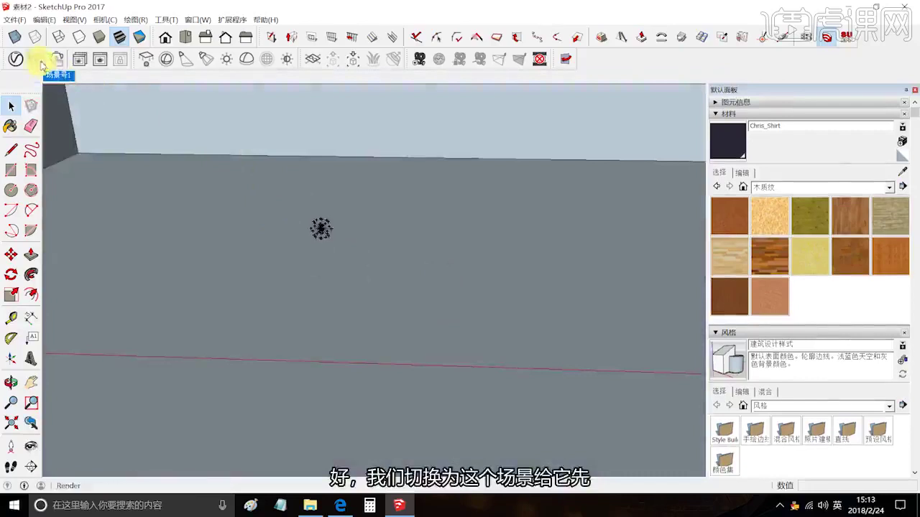
# Render the 素材2 scene with the omni light's existing settings and save the render to the frame buffer history.
pyautogui.click(15, 59)
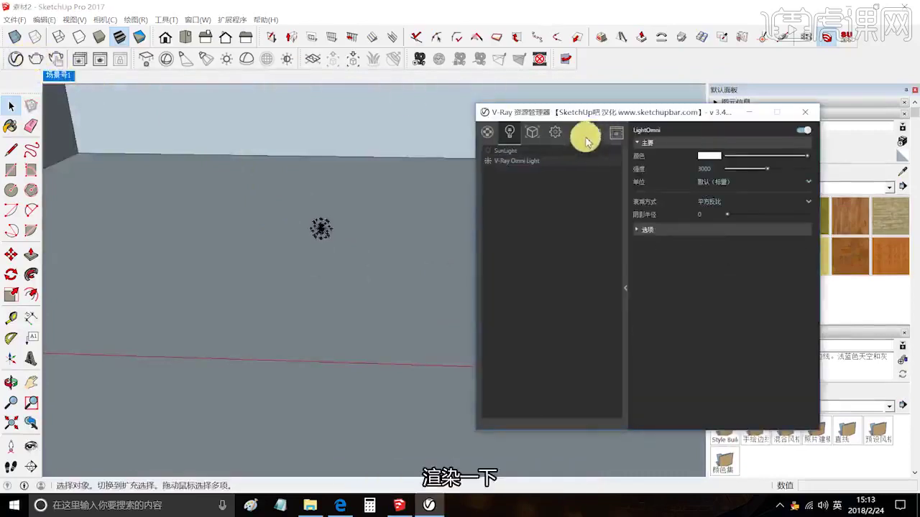
pyautogui.click(594, 134)
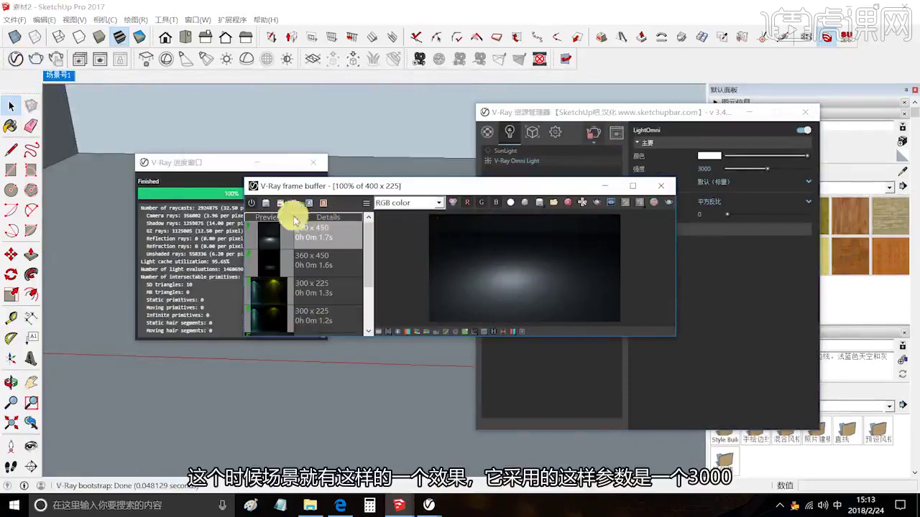
pyautogui.click(265, 203)
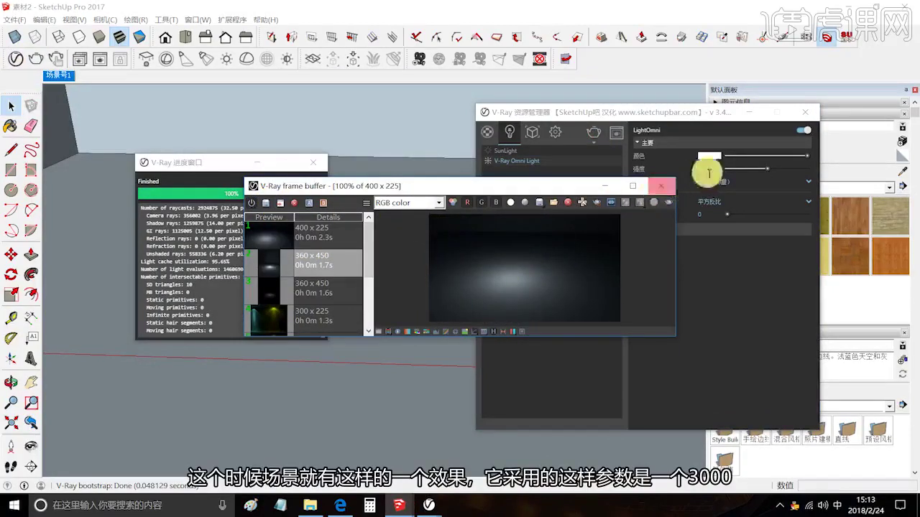
# Set the omni light's intensity to 50000, render the scene, and move the frame buffer clear of the light settings.
pyautogui.click(567, 165)
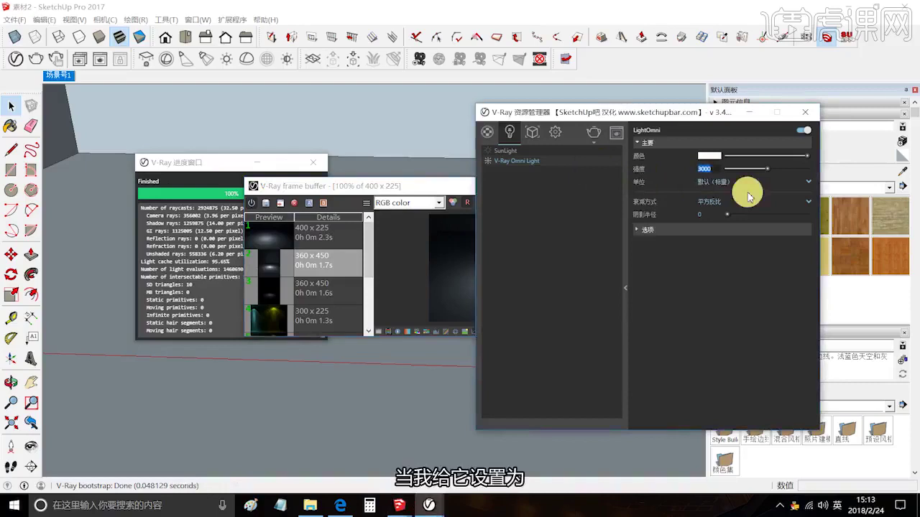
pyautogui.write('50')
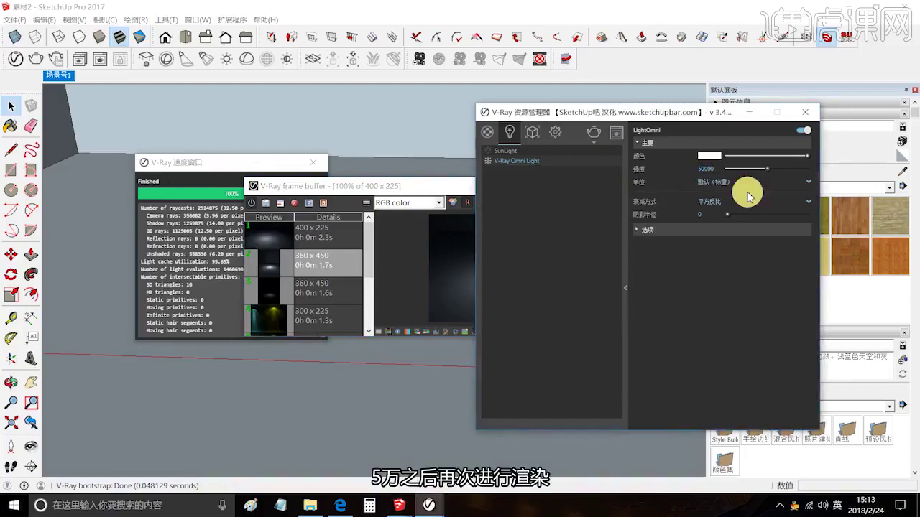
pyautogui.click(594, 133)
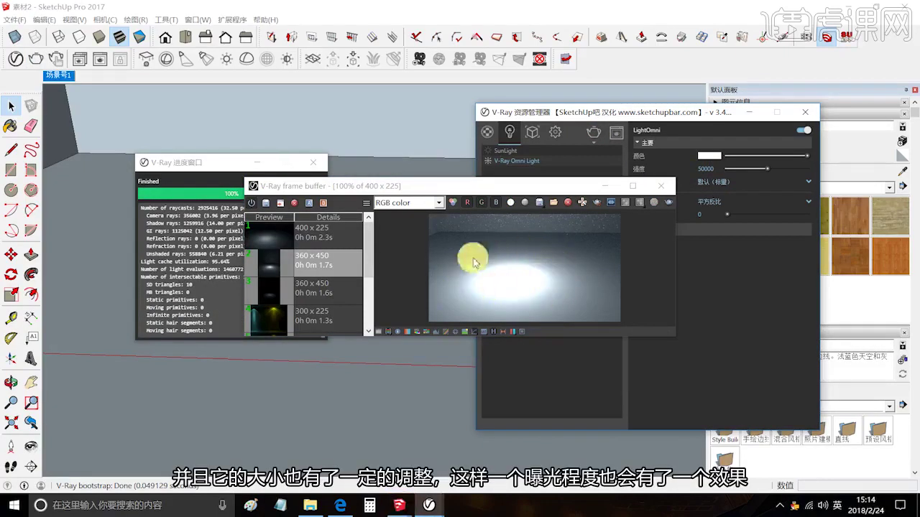
pyautogui.moveTo(521, 184); pyautogui.dragTo(370, 251)
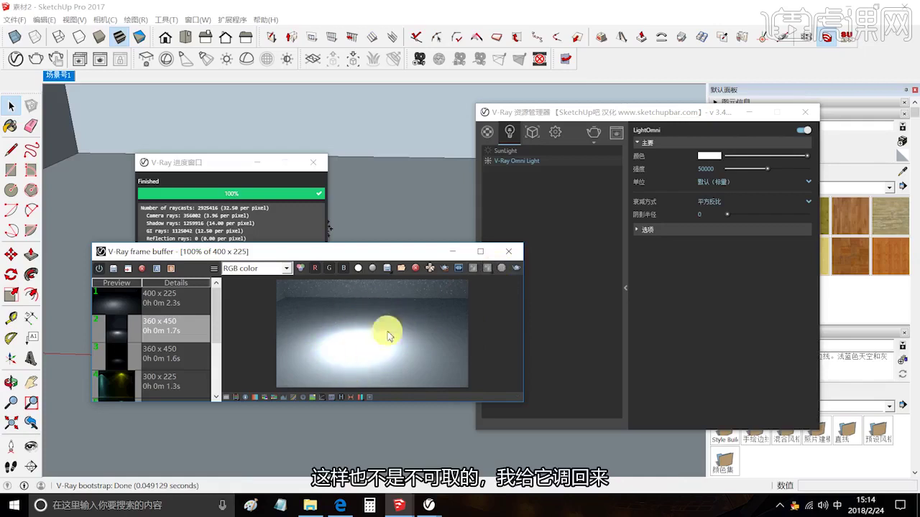
# Set the omni light's intensity to 10000, render the scene again, and close the frame buffer.
pyautogui.click(508, 251)
pyautogui.doubleClick(704, 168)
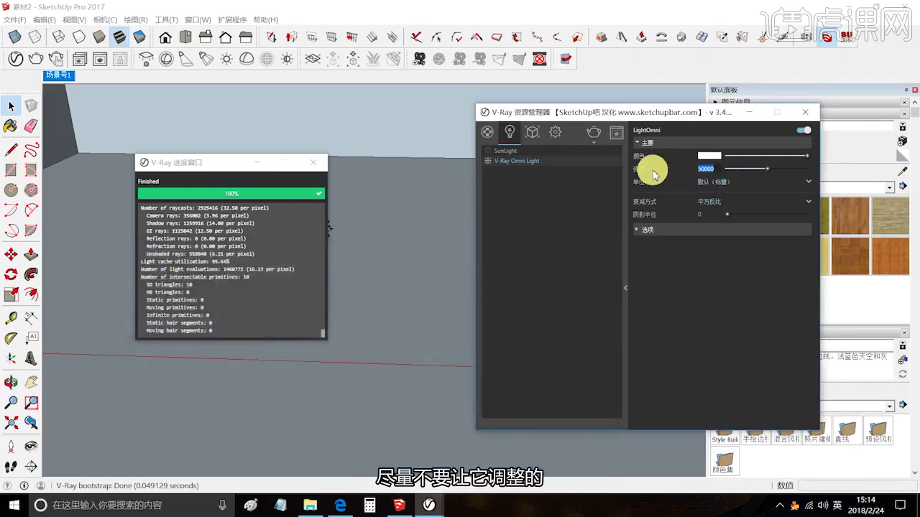
pyautogui.write('100')
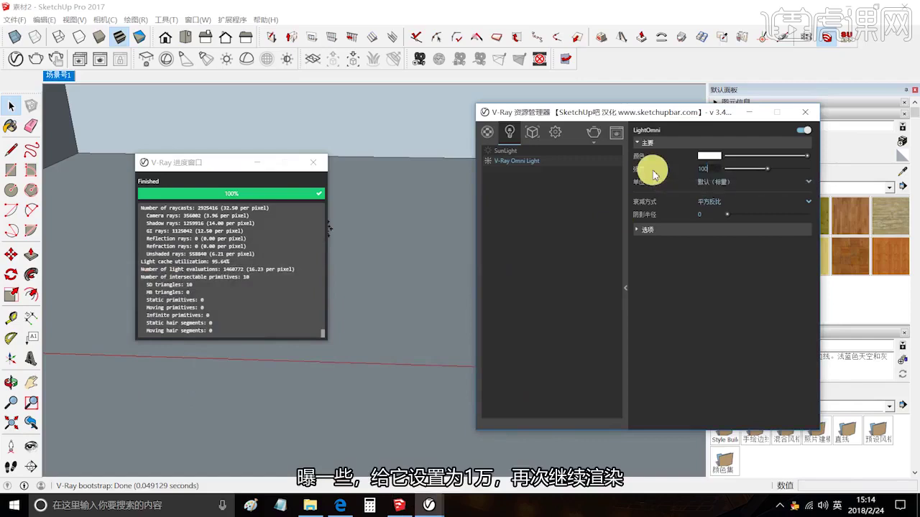
pyautogui.click(593, 132)
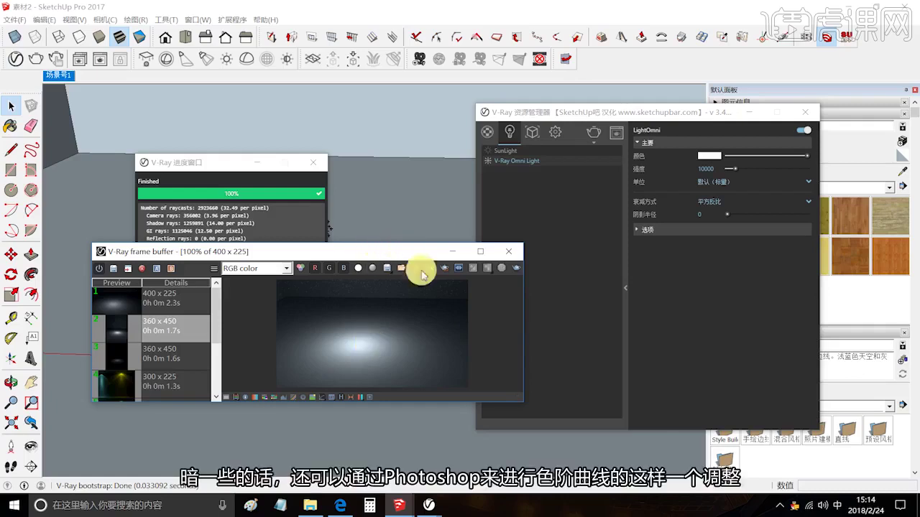
pyautogui.click(508, 252)
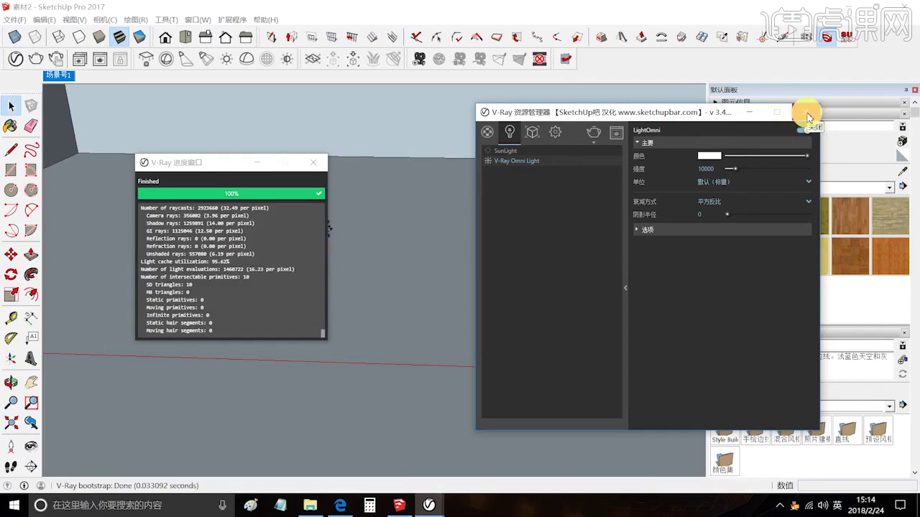
# Close the V-Ray windows, reopen the asset manager, and select the omni light's intensity value.
pyautogui.click(805, 114)
pyautogui.click(313, 163)
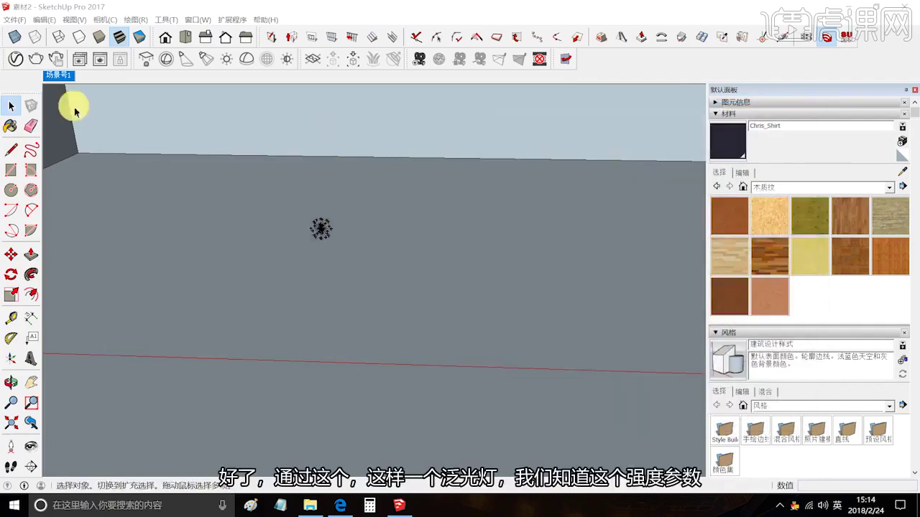
pyautogui.click(17, 59)
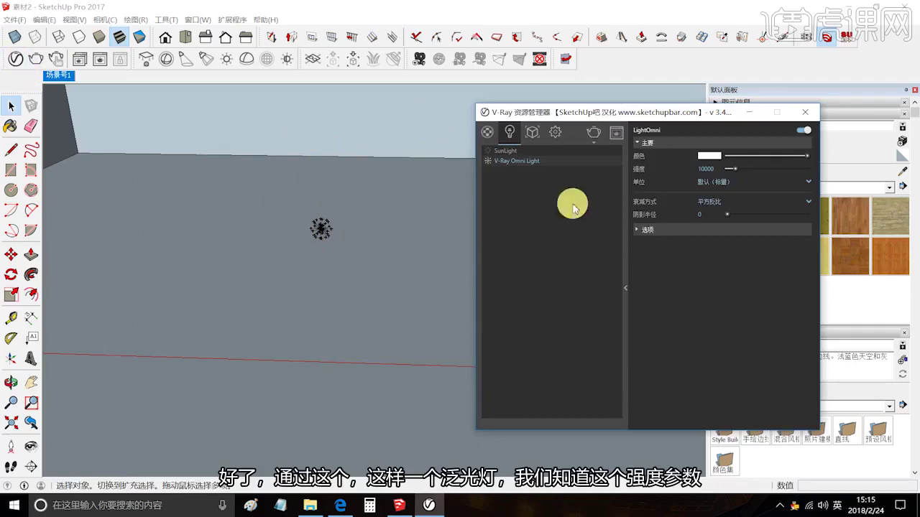
pyautogui.click(707, 169)
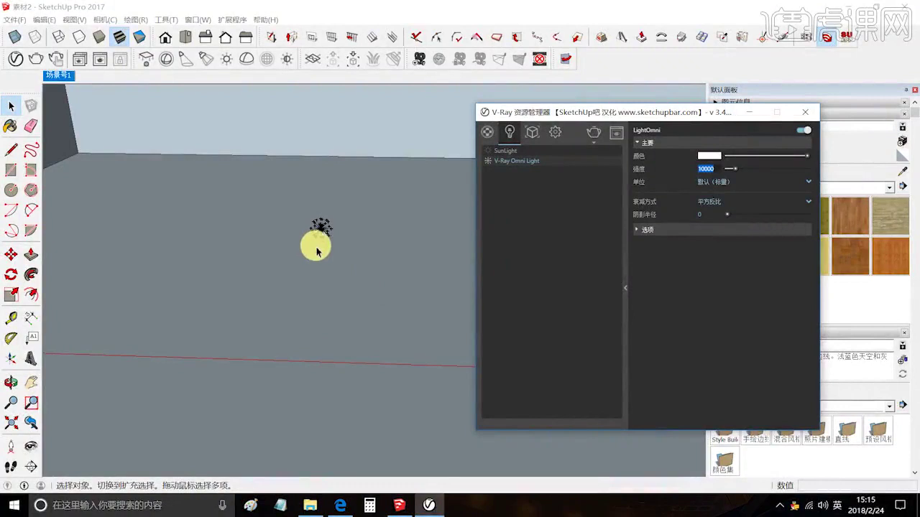
# Close the asset manager and vary the omni light's intensity directly in the viewport with the Adjust Light Intensity tool.
pyautogui.click(805, 112)
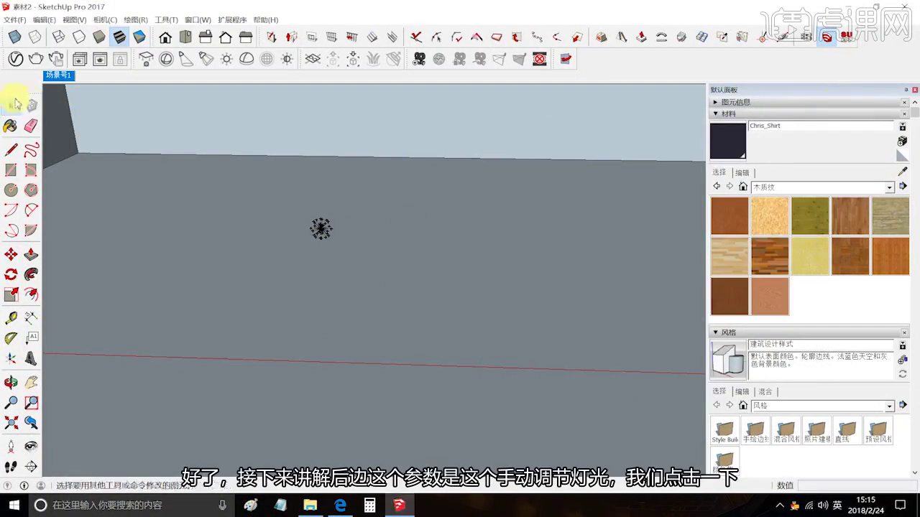
pyautogui.click(12, 105)
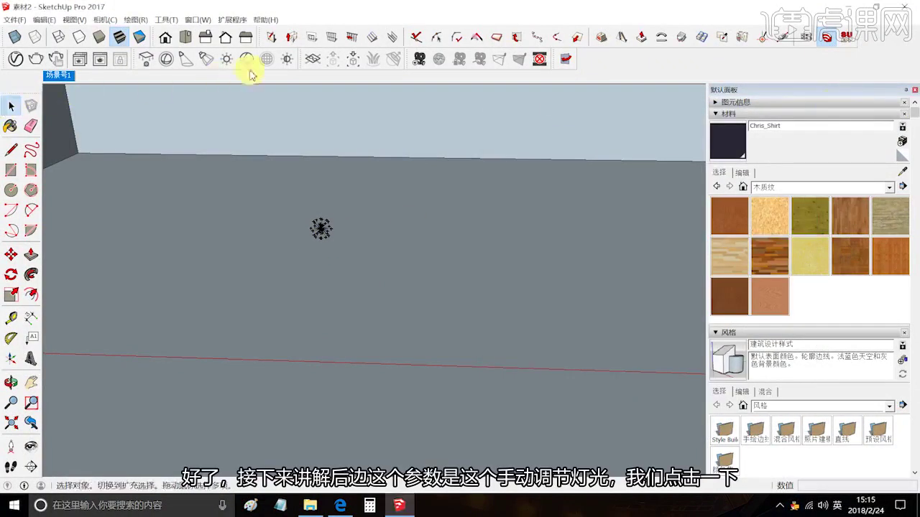
pyautogui.click(288, 60)
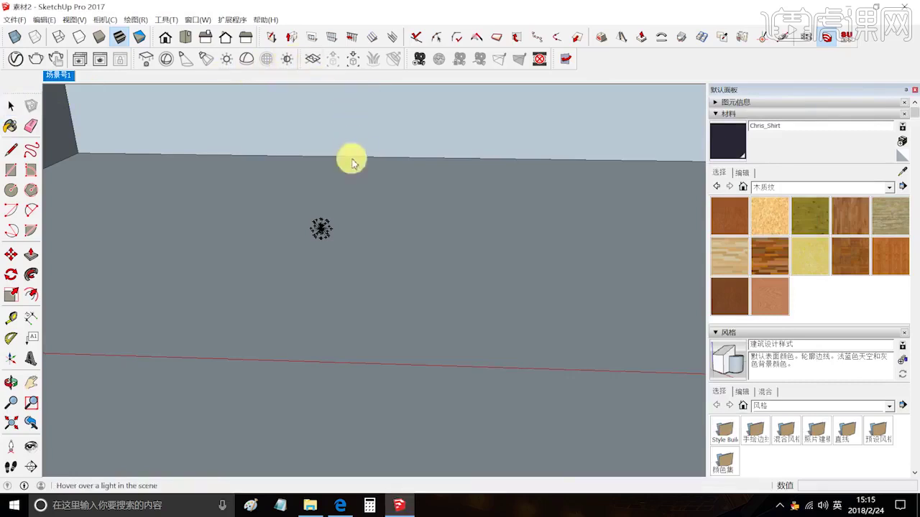
pyautogui.moveTo(324, 228)
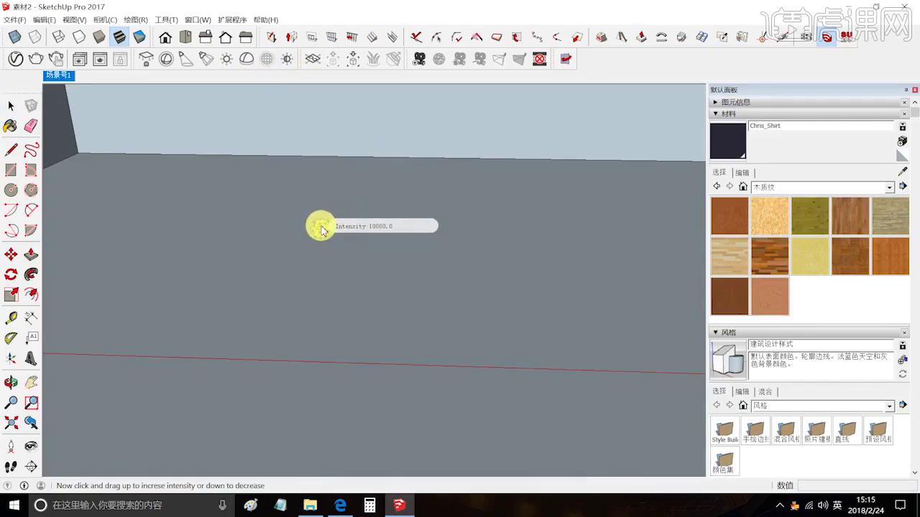
pyautogui.moveTo(320, 225); pyautogui.dragTo(453, 305)
pyautogui.moveTo(345, 220)
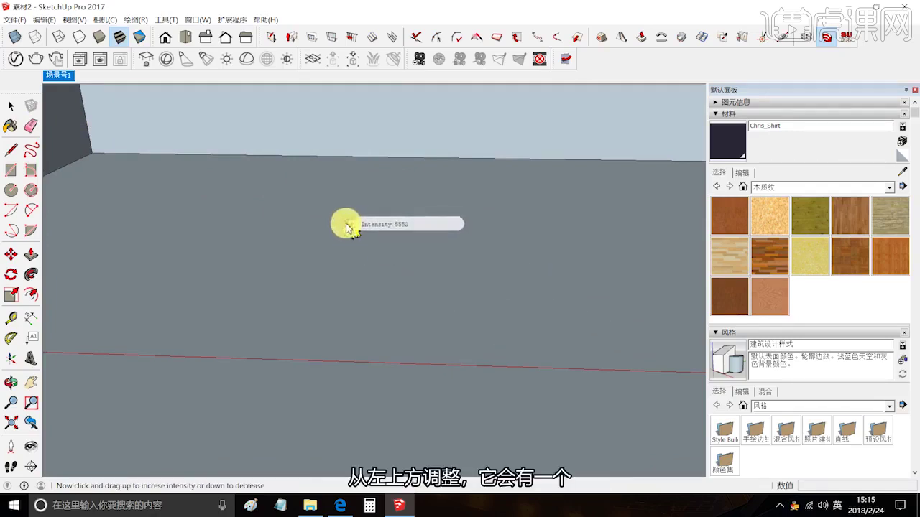
pyautogui.moveTo(263, 153); pyautogui.dragTo(197, 89)
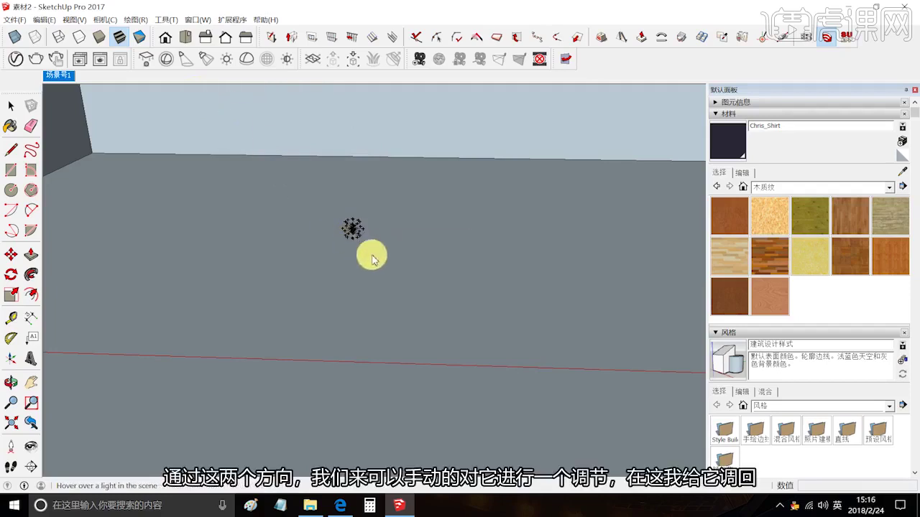
# Readjust the omni light's intensity in the viewport, raising it briefly and finishing at a low level.
pyautogui.moveTo(477, 308); pyautogui.dragTo(376, 241)
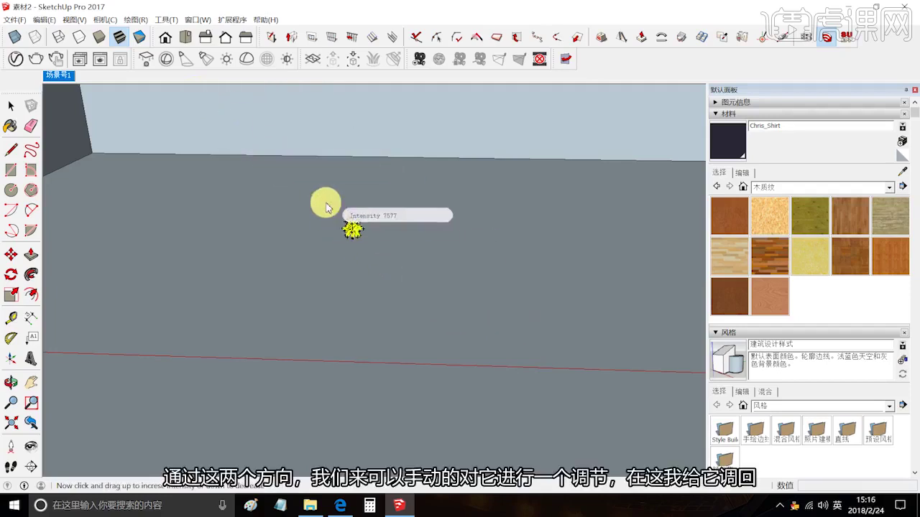
pyautogui.moveTo(319, 212); pyautogui.dragTo(437, 281)
pyautogui.moveTo(355, 220); pyautogui.dragTo(542, 327)
pyautogui.click(300, 204)
# Render the scene with the lowered omni light, move the frame buffer aside, and close the progress window.
pyautogui.click(38, 59)
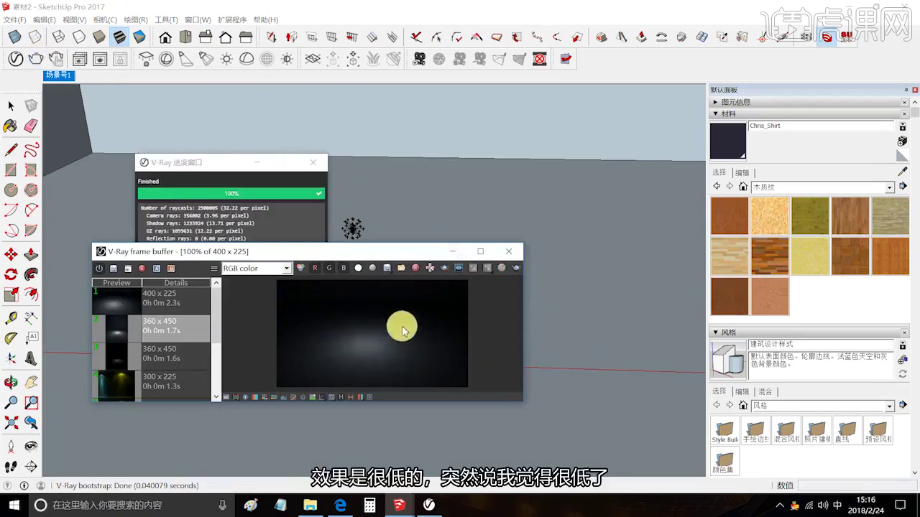
pyautogui.moveTo(390, 250); pyautogui.dragTo(635, 225)
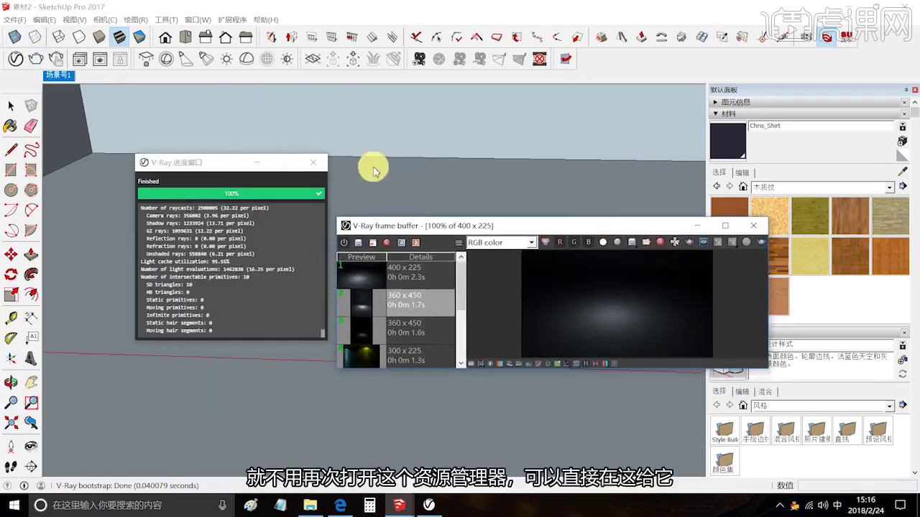
pyautogui.click(312, 162)
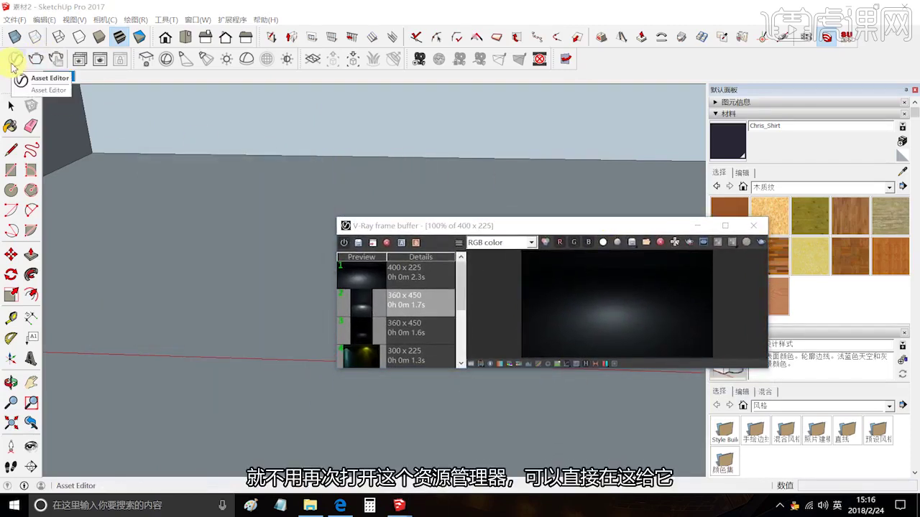
# Raise the omni light's intensity to 3957 in the viewport, render the scene again, and close the V-Ray render windows.
pyautogui.click(207, 59)
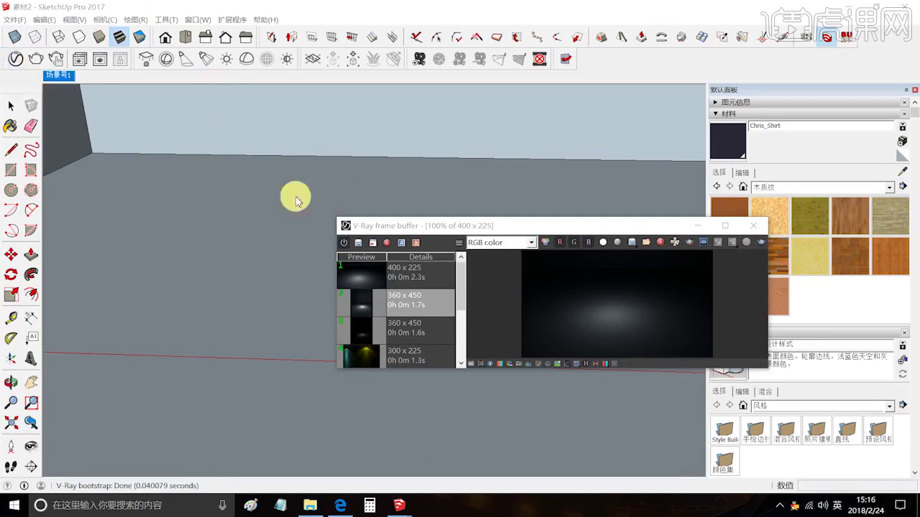
pyautogui.moveTo(349, 232); pyautogui.dragTo(203, 88)
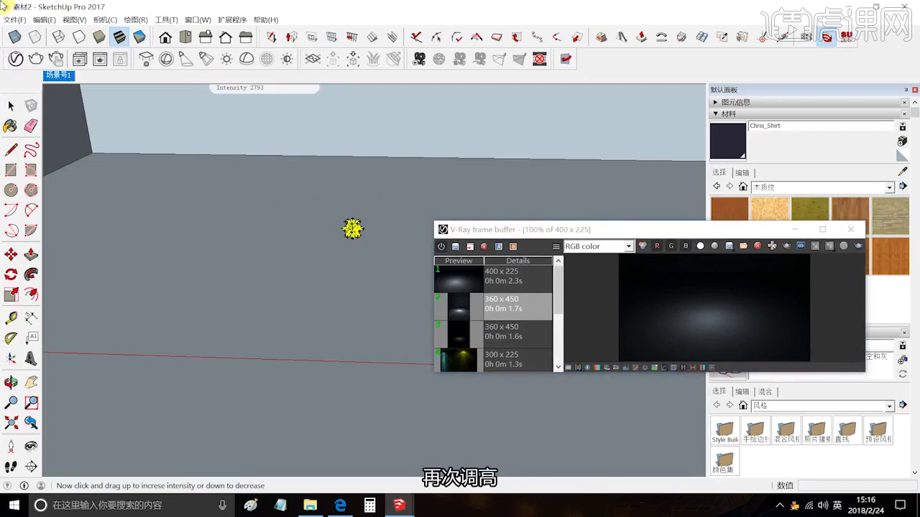
pyautogui.moveTo(267, 191); pyautogui.dragTo(241, 130)
pyautogui.moveTo(345, 215)
pyautogui.mouseDown()
pyautogui.moveTo(273, 164)
pyautogui.moveTo(345, 226)
pyautogui.mouseUp()
pyautogui.click(845, 246)
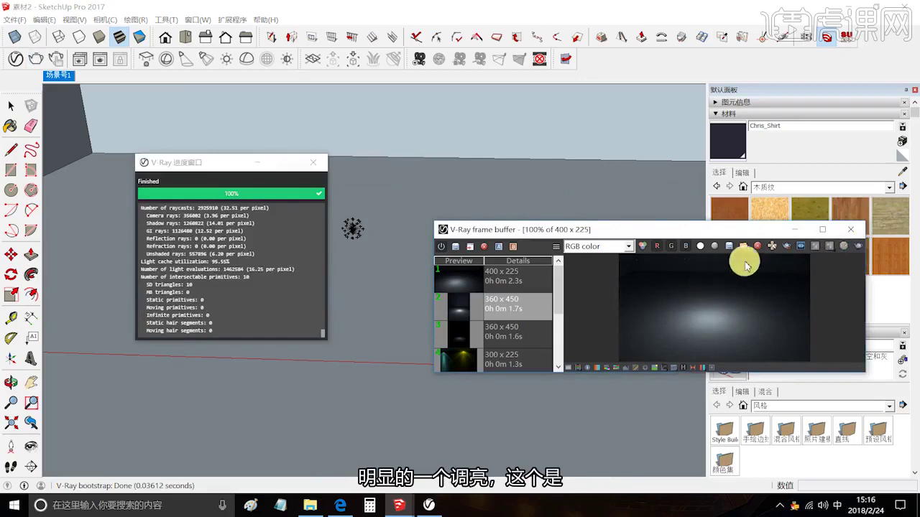
pyautogui.click(850, 230)
pyautogui.click(320, 165)
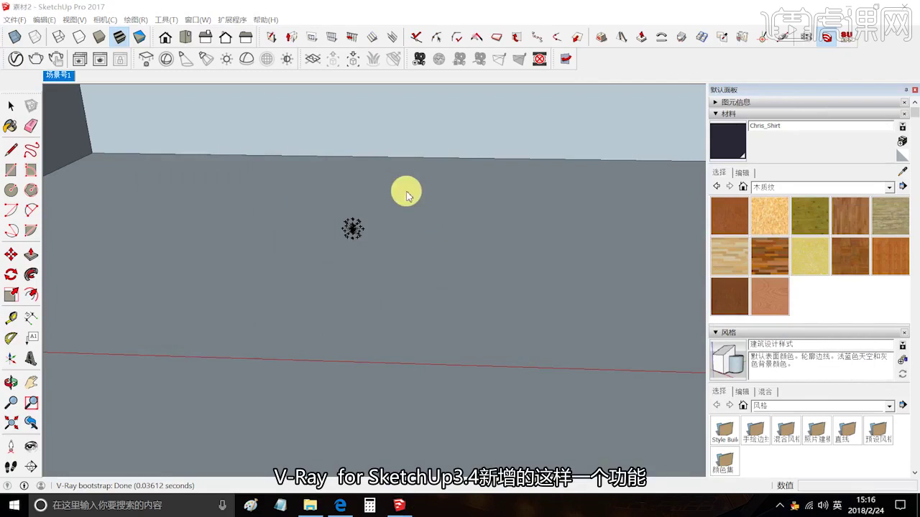
# Check the omni light's adjusted intensity in the viewport and in the V-Ray asset manager.
pyautogui.moveTo(347, 228)
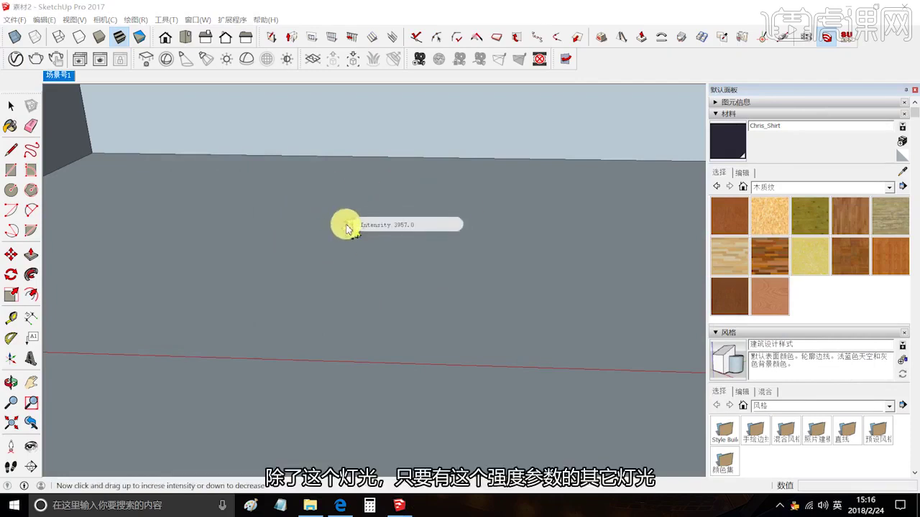
pyautogui.click(32, 64)
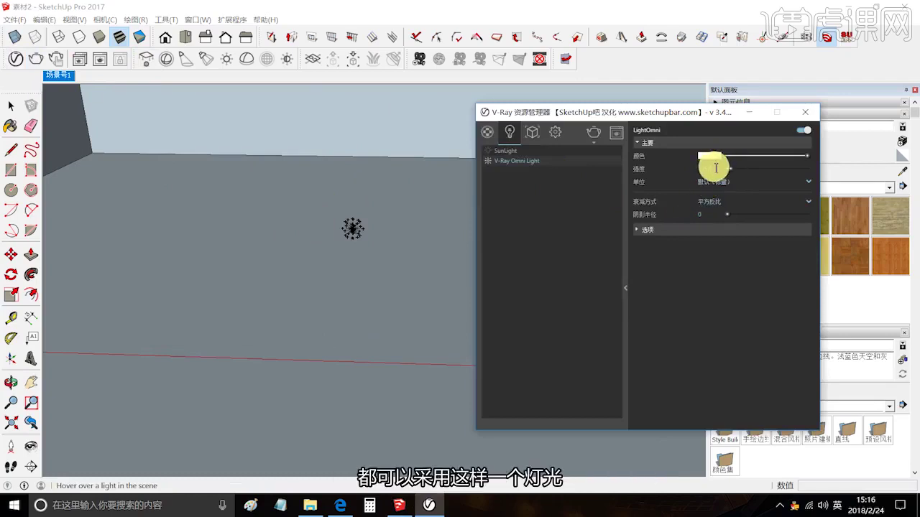
pyautogui.click(712, 168)
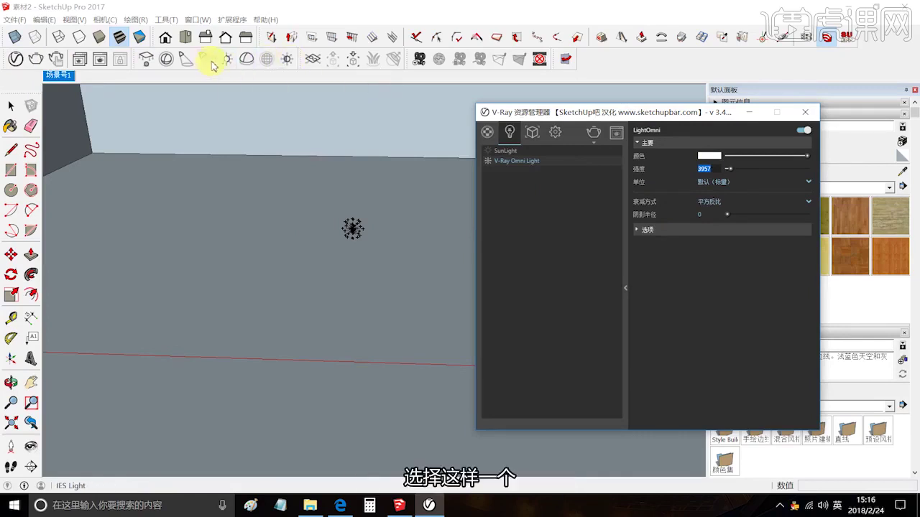
# Create a V-Ray rectangle light on the floor in front of the omni light and return to the Select tool.
pyautogui.click(146, 62)
pyautogui.click(185, 264)
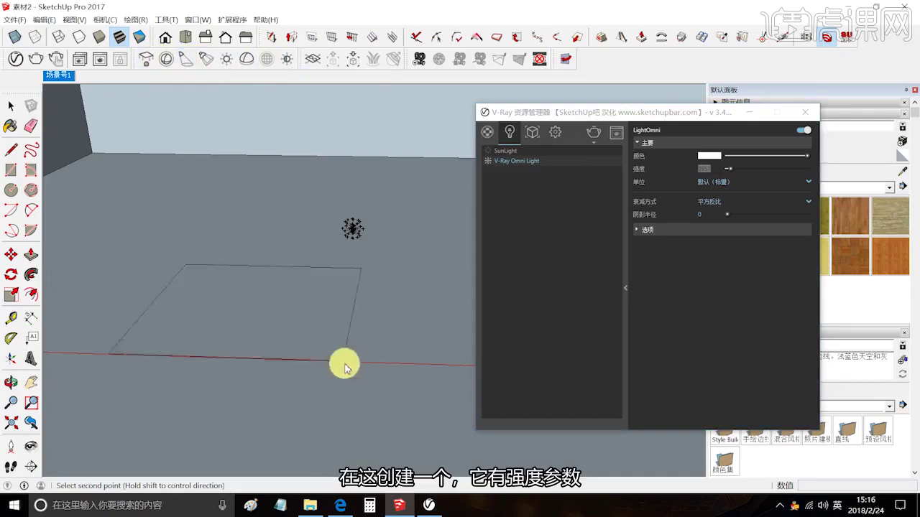
pyautogui.click(345, 364)
pyautogui.click(11, 105)
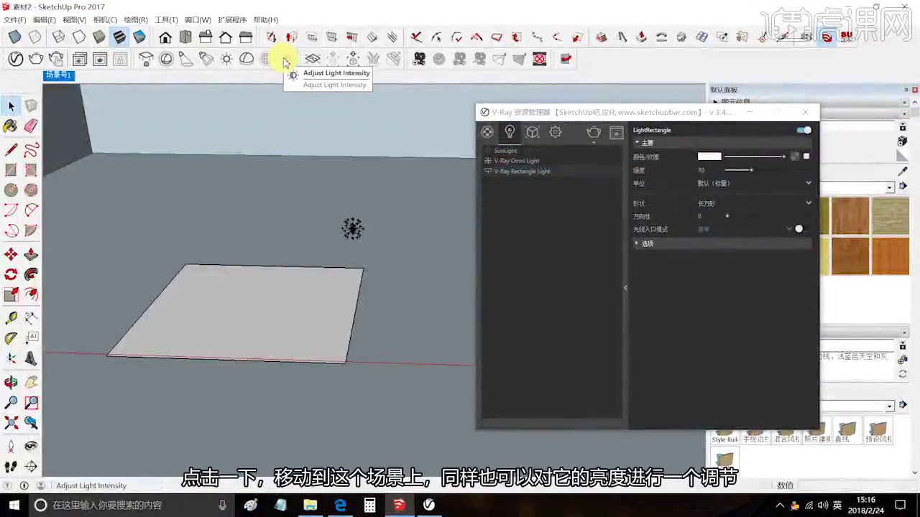
# Raise the rectangle light's intensity to 285 with Adjust Light Intensity, check it in the asset manager, and close the manager.
pyautogui.click(285, 60)
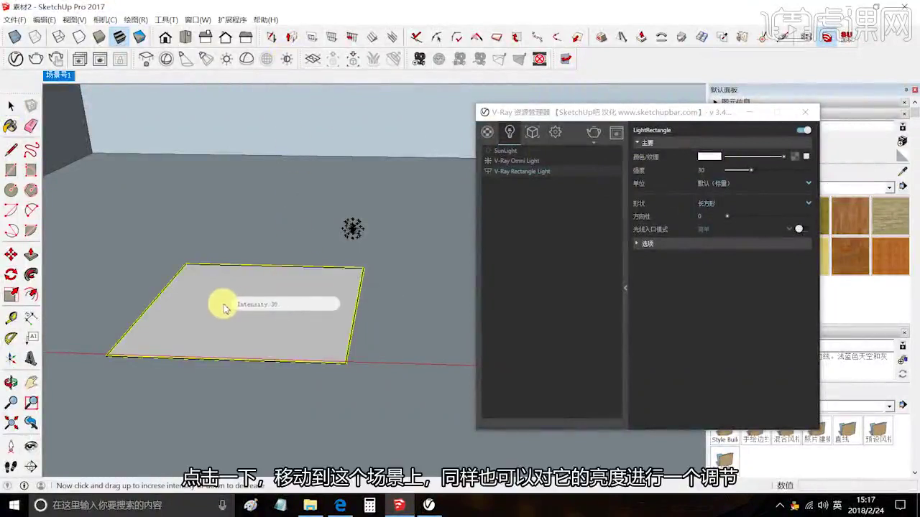
pyautogui.moveTo(300, 319); pyautogui.dragTo(247, 266)
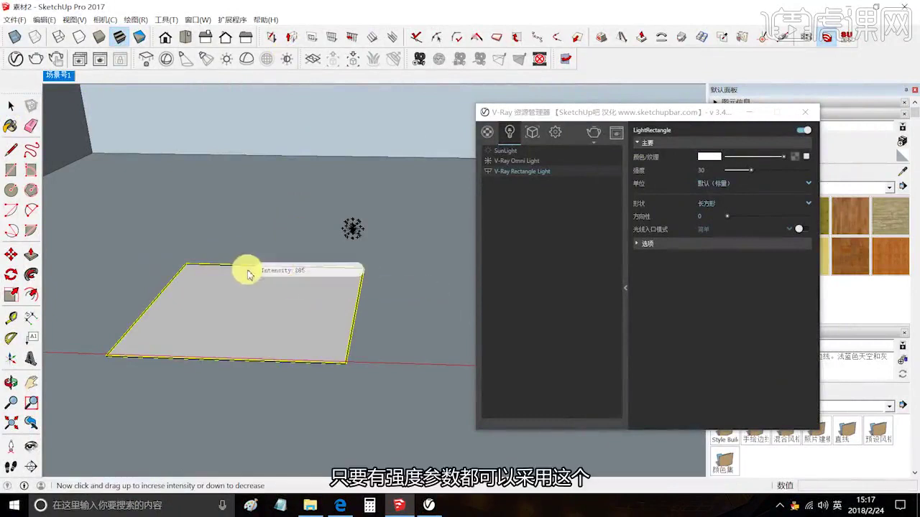
pyautogui.doubleClick(710, 171)
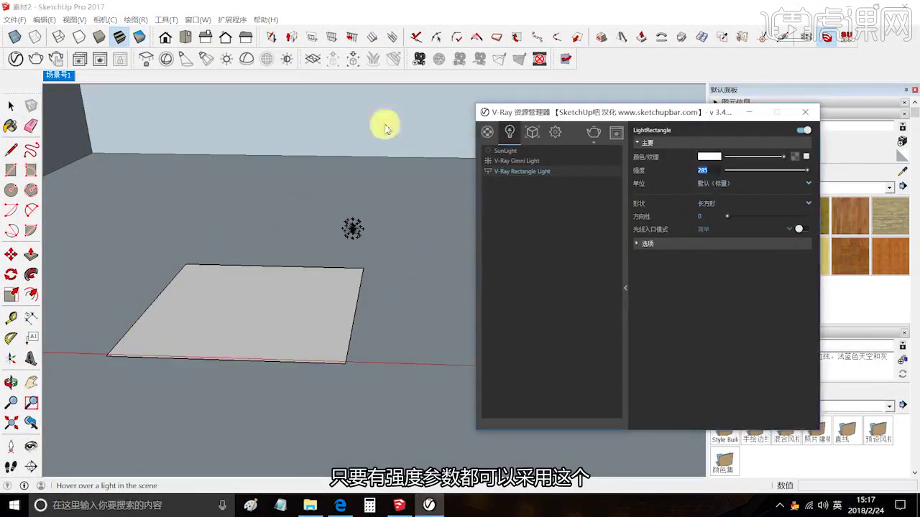
pyautogui.click(293, 65)
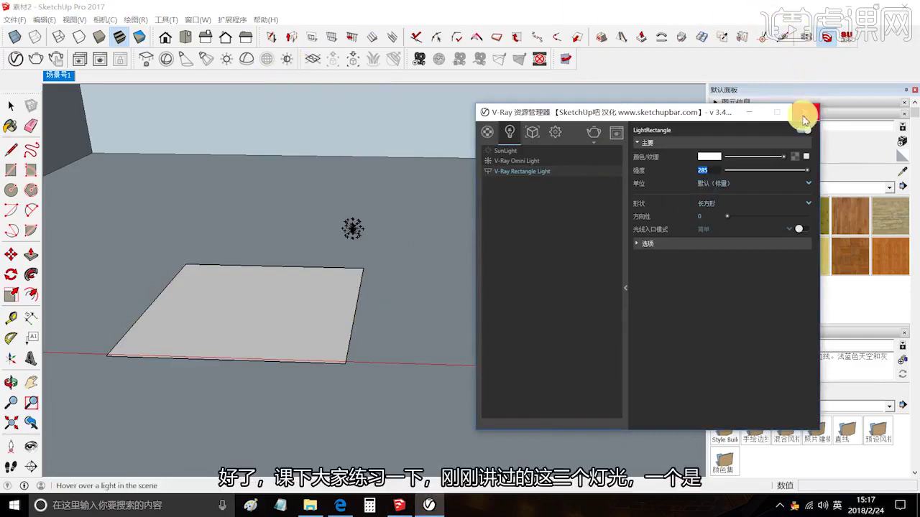
pyautogui.click(804, 116)
pyautogui.press('space')
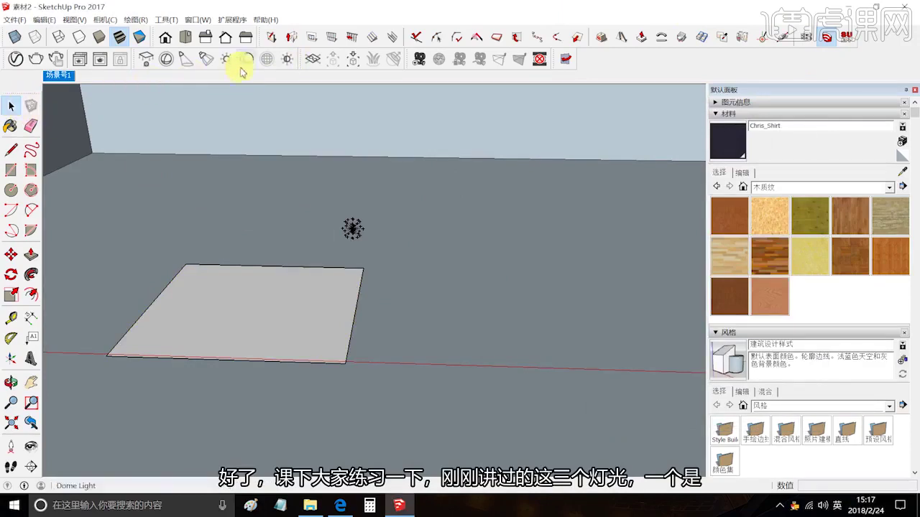